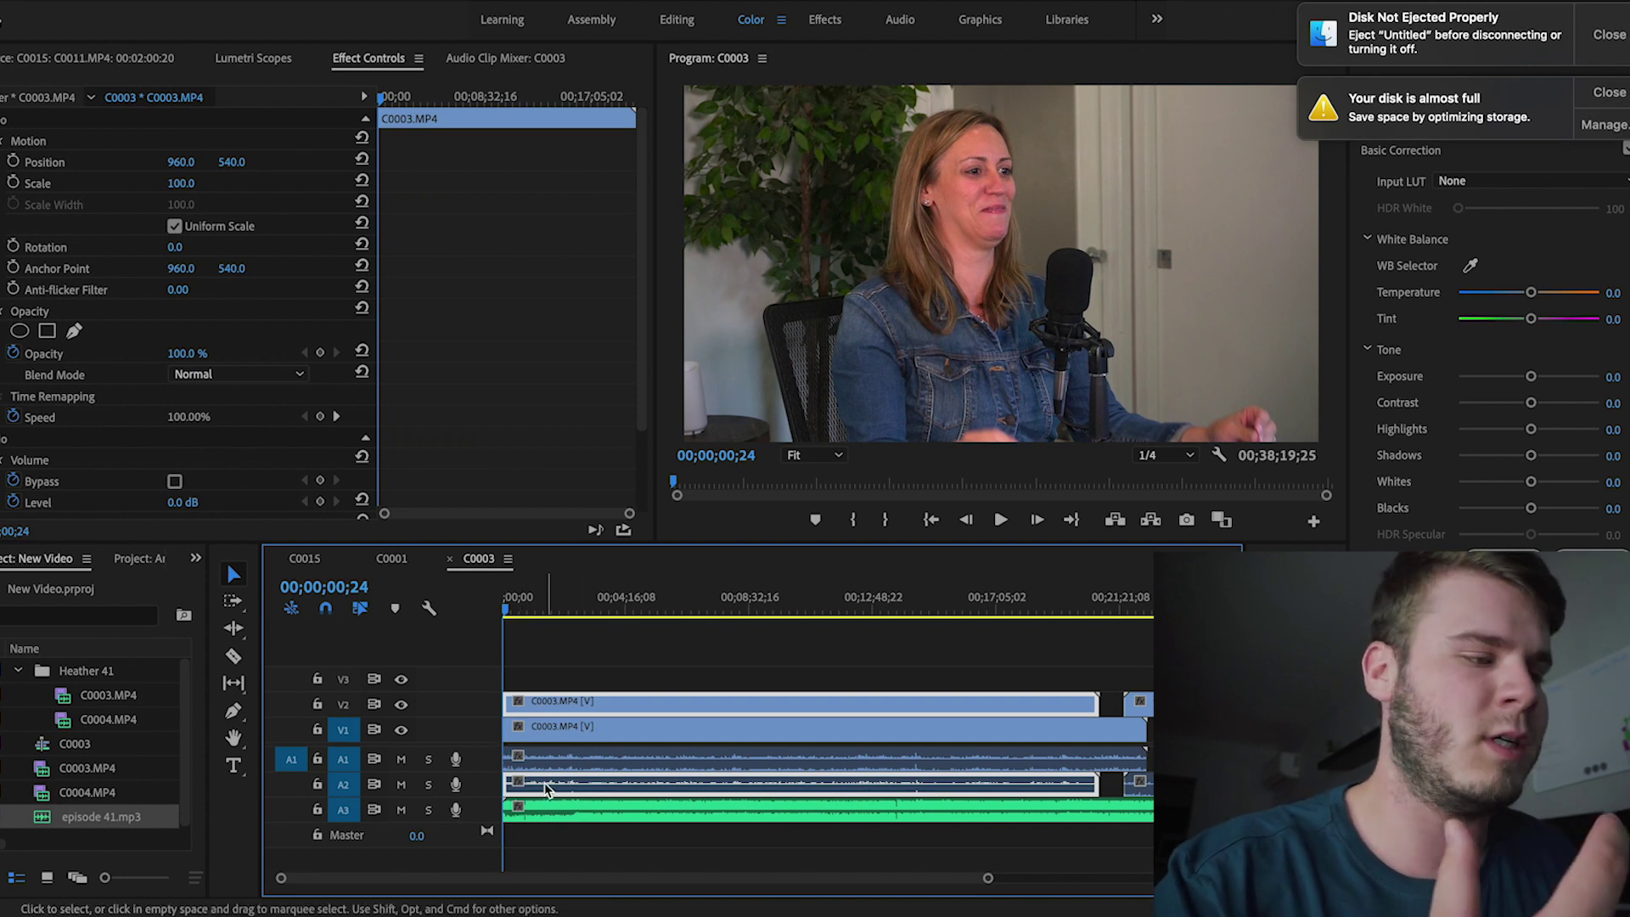
Step: Compare the two camera angles at 00;03;55;07 by hiding and showing video tracks V2 and V1
left_click_drag(526, 603, 610, 601)
left_click(401, 705)
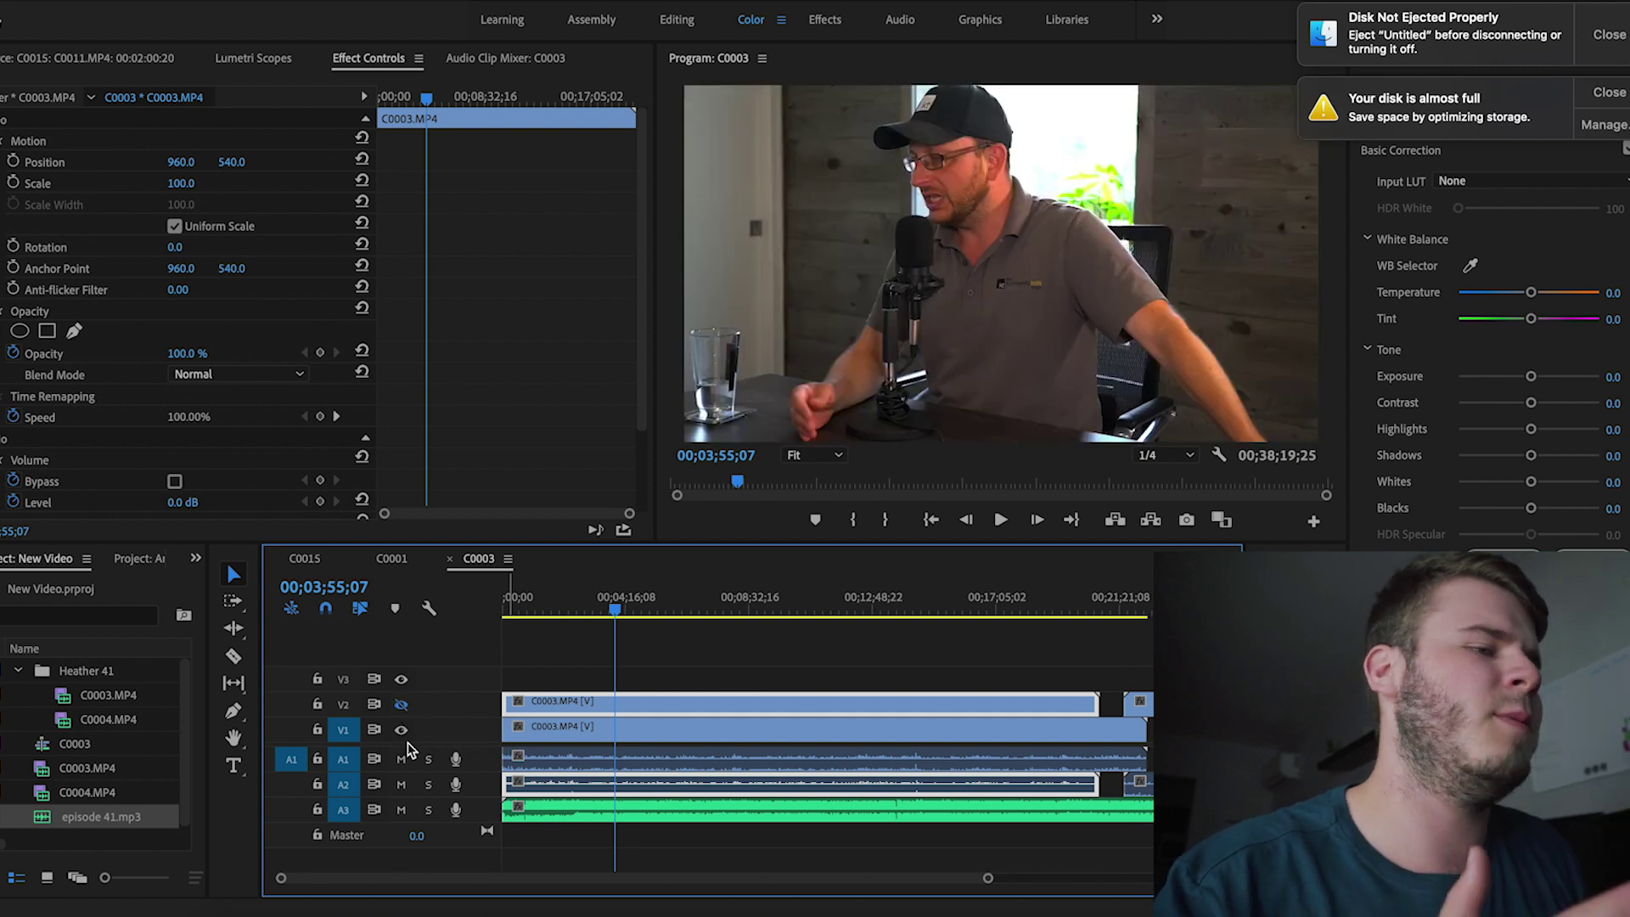
left_click(400, 730)
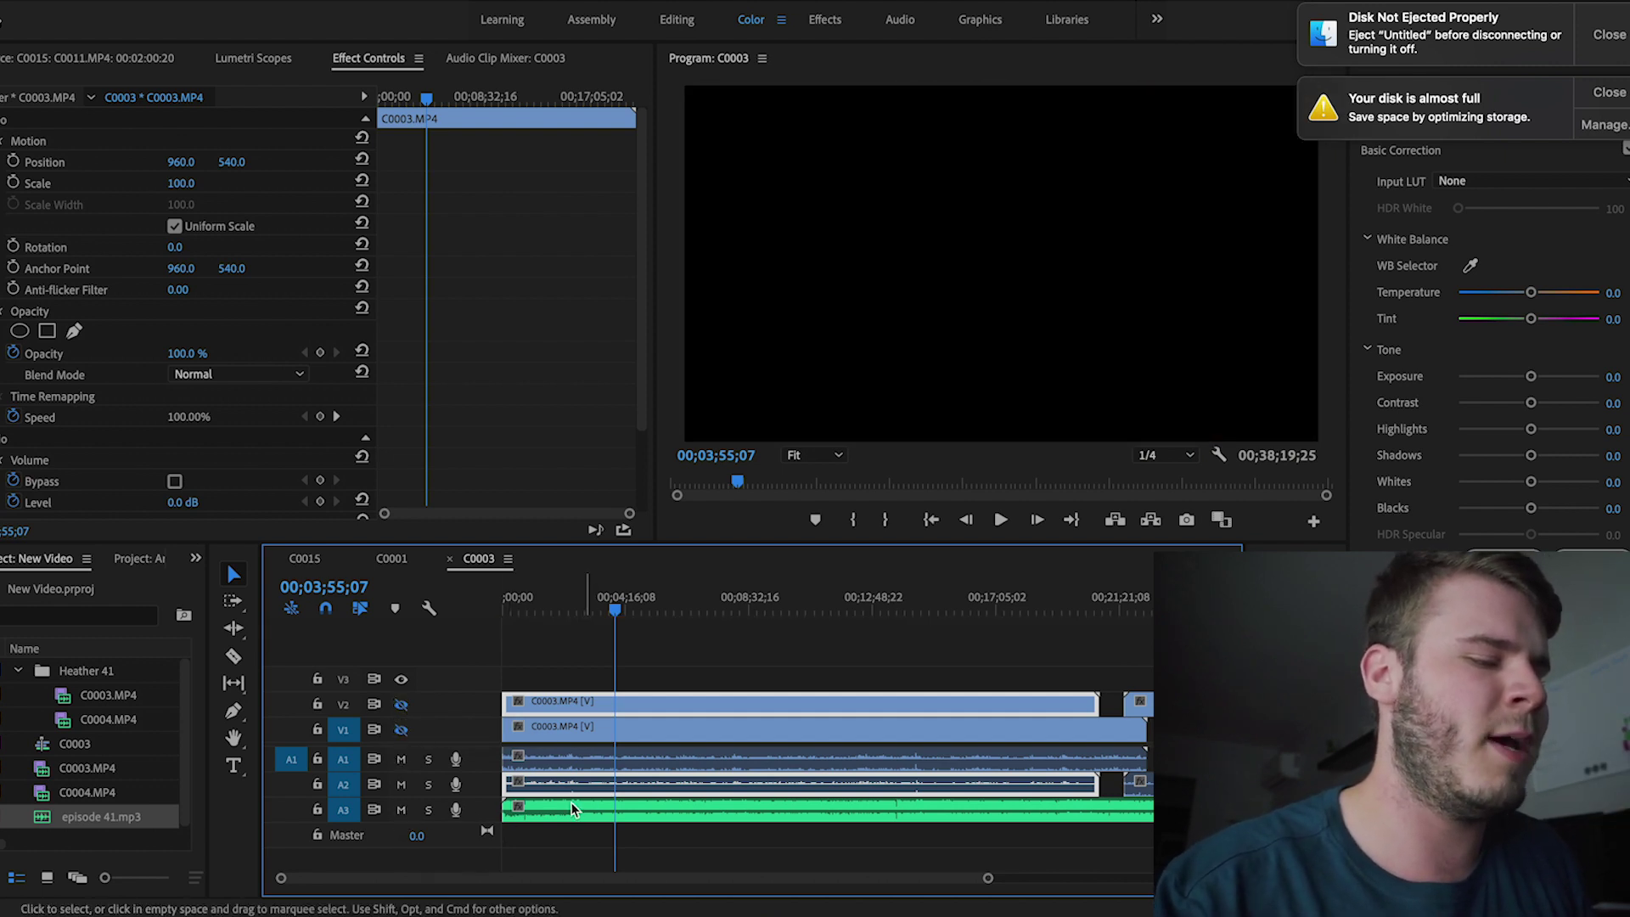
left_click(403, 732)
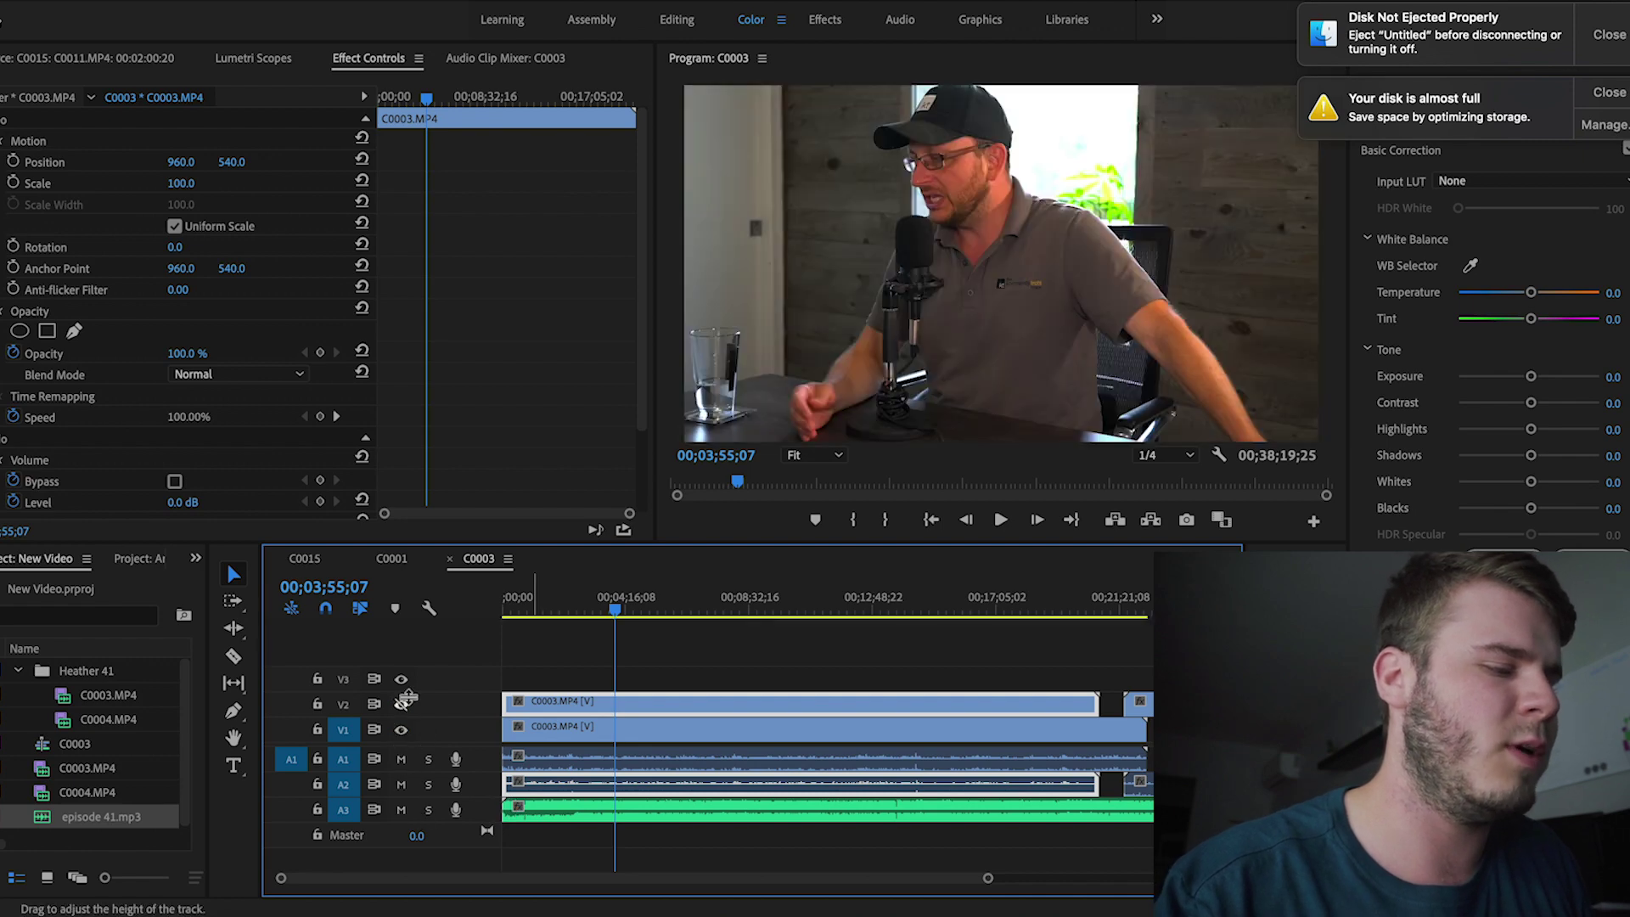
left_click(403, 705)
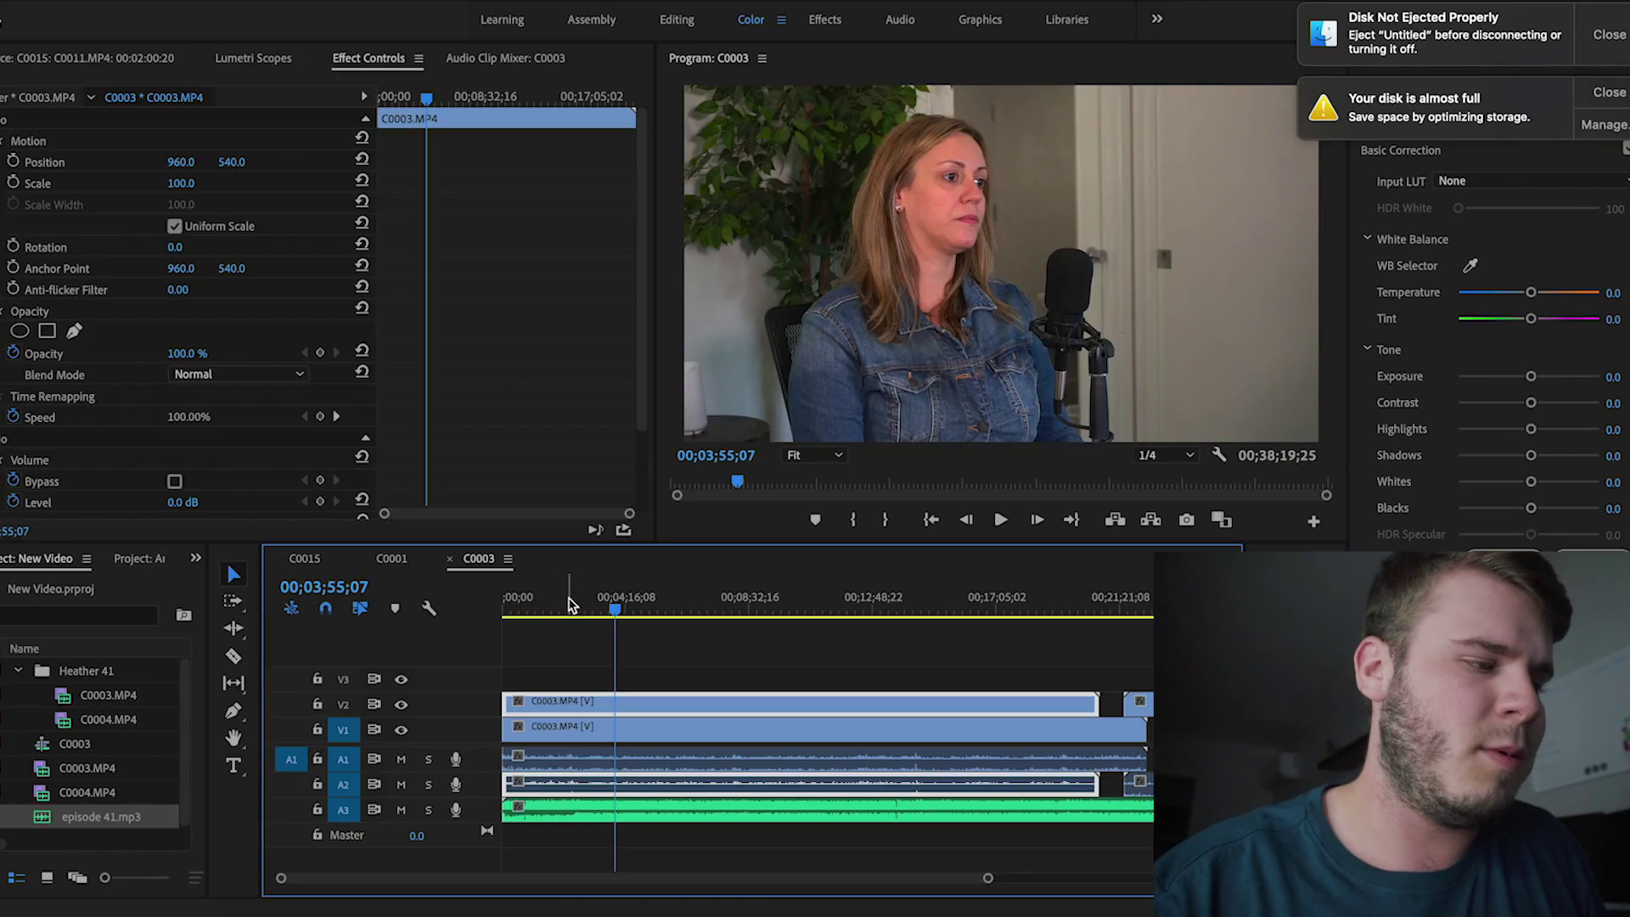
Step: Play the sequence from its start and near 00;02;24 with A3 soloed, then A2 soloed, and replay the opening with all tracks audible
left_click_drag(569, 604, 465, 605)
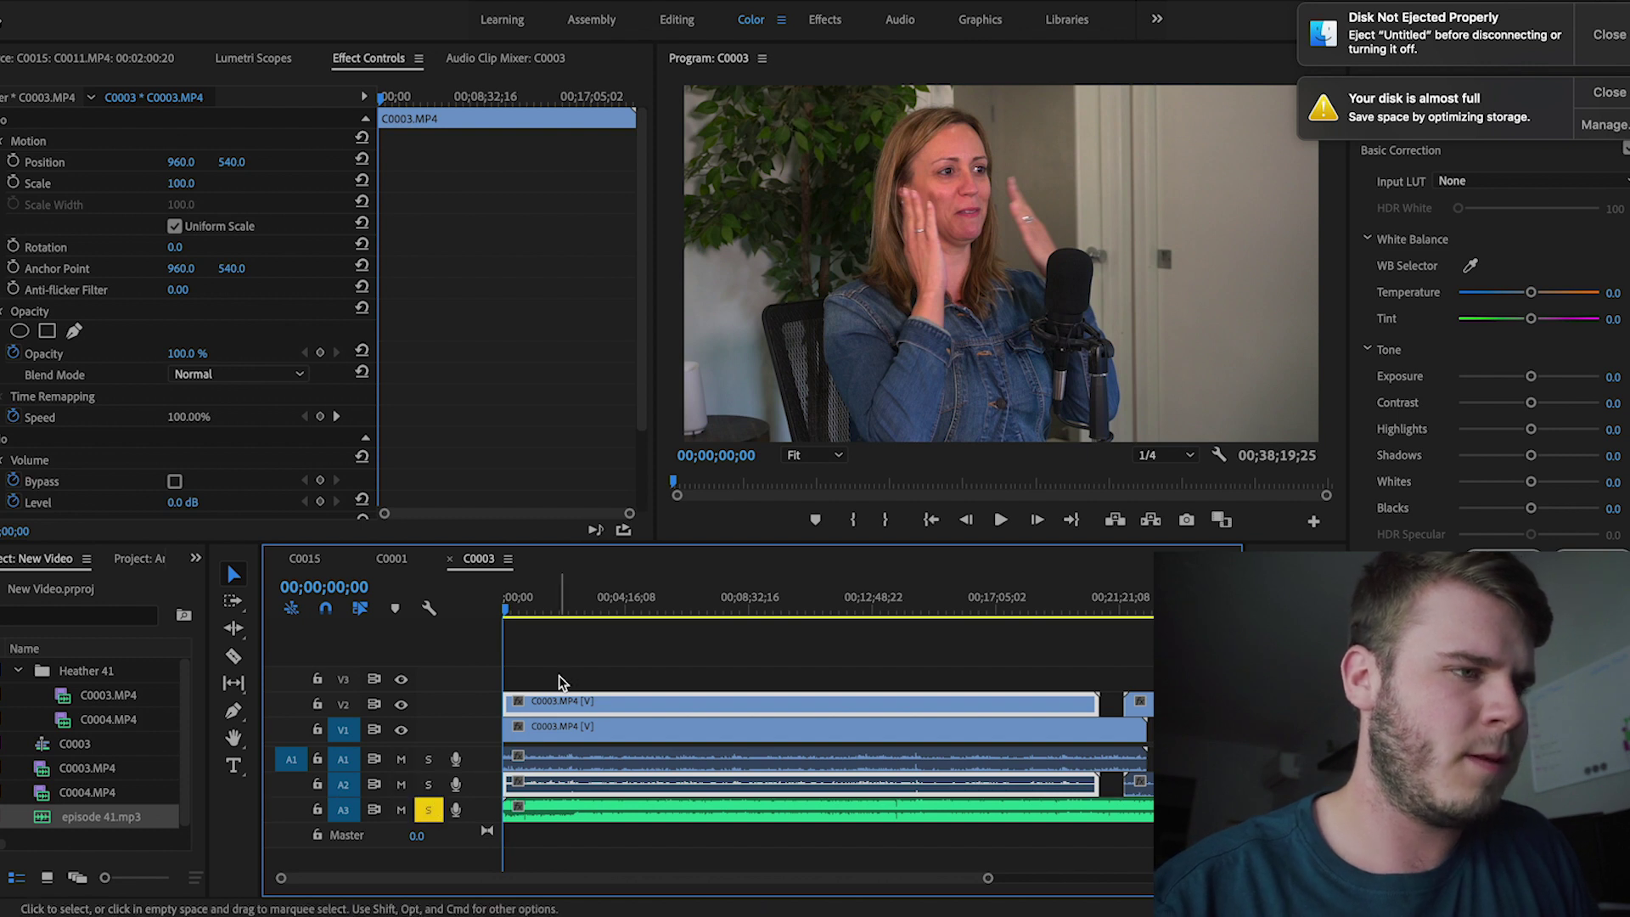
key("space")
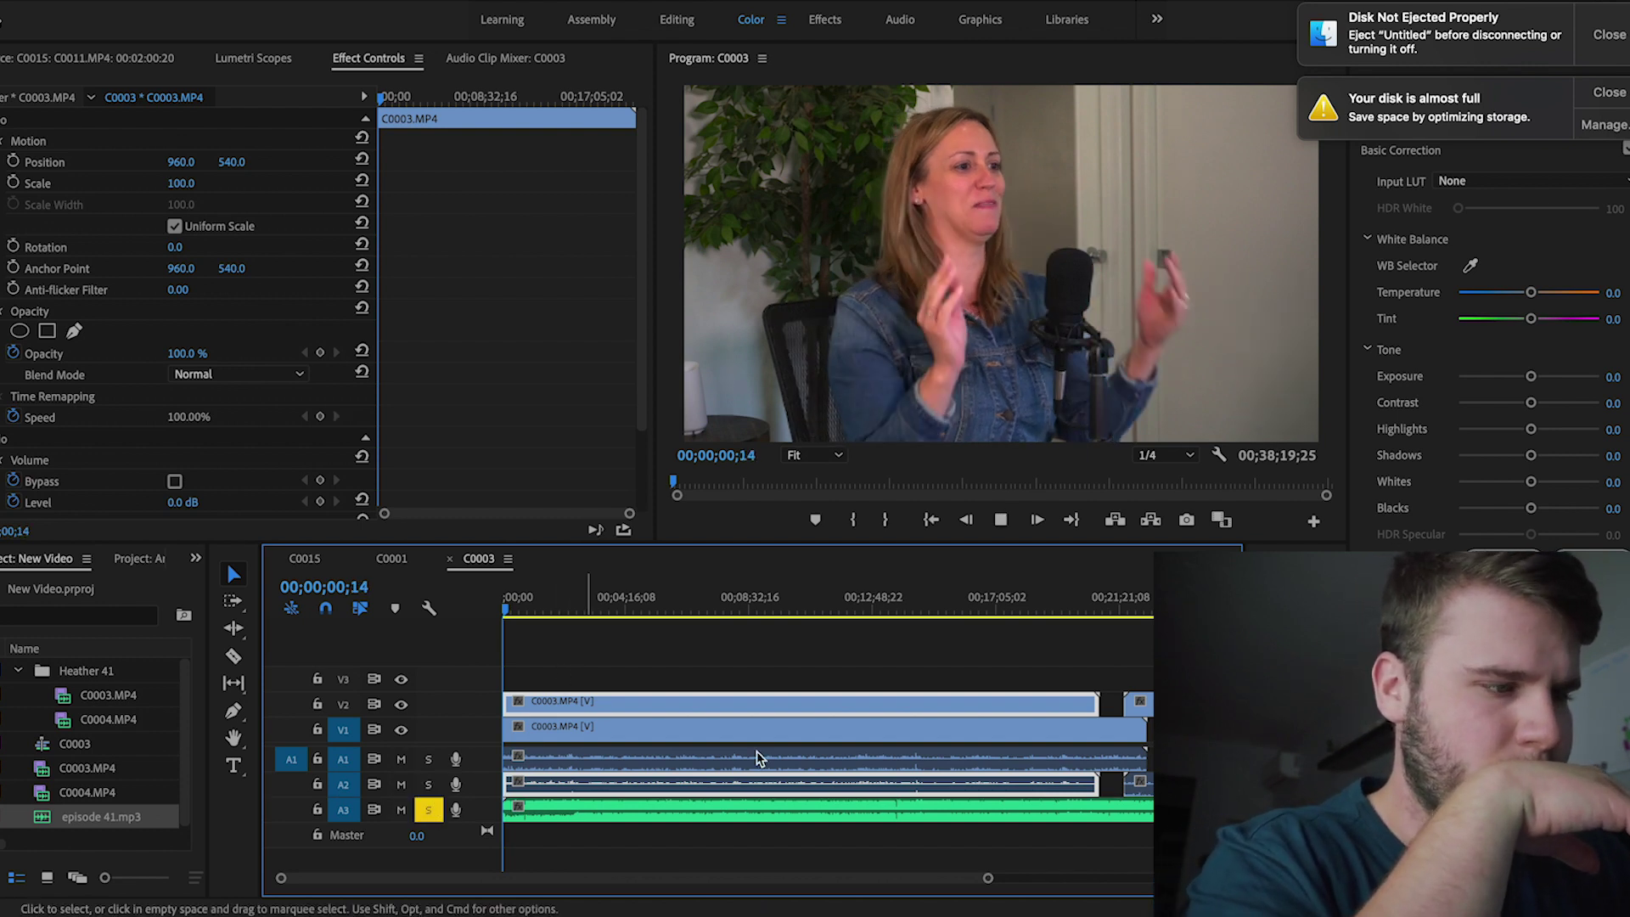
left_click(574, 611)
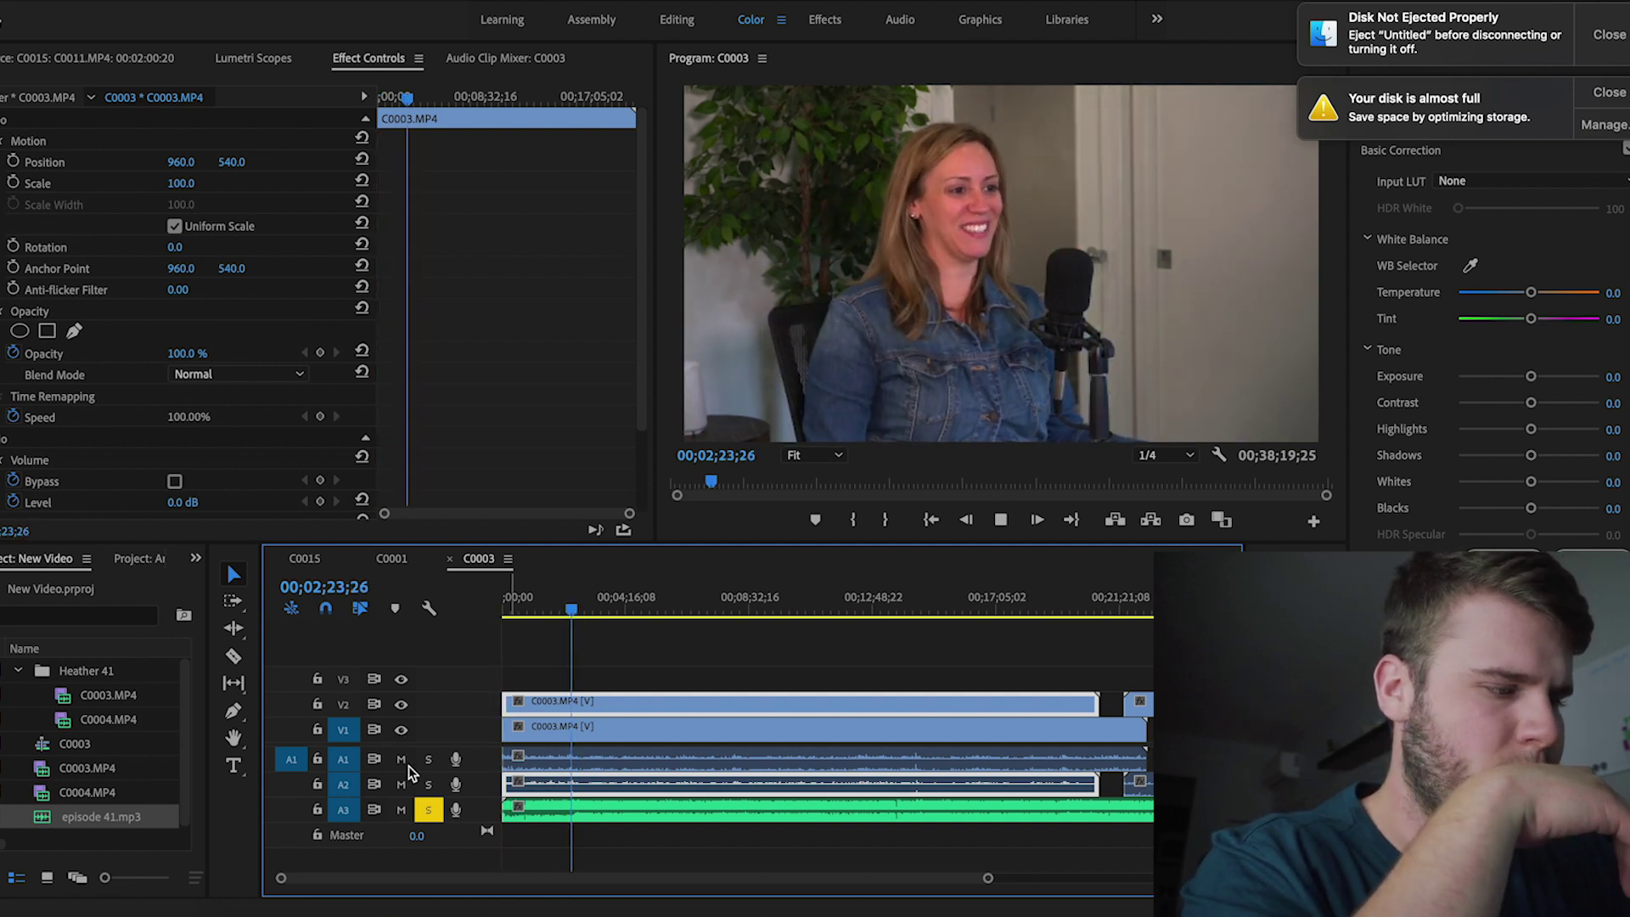
key("space")
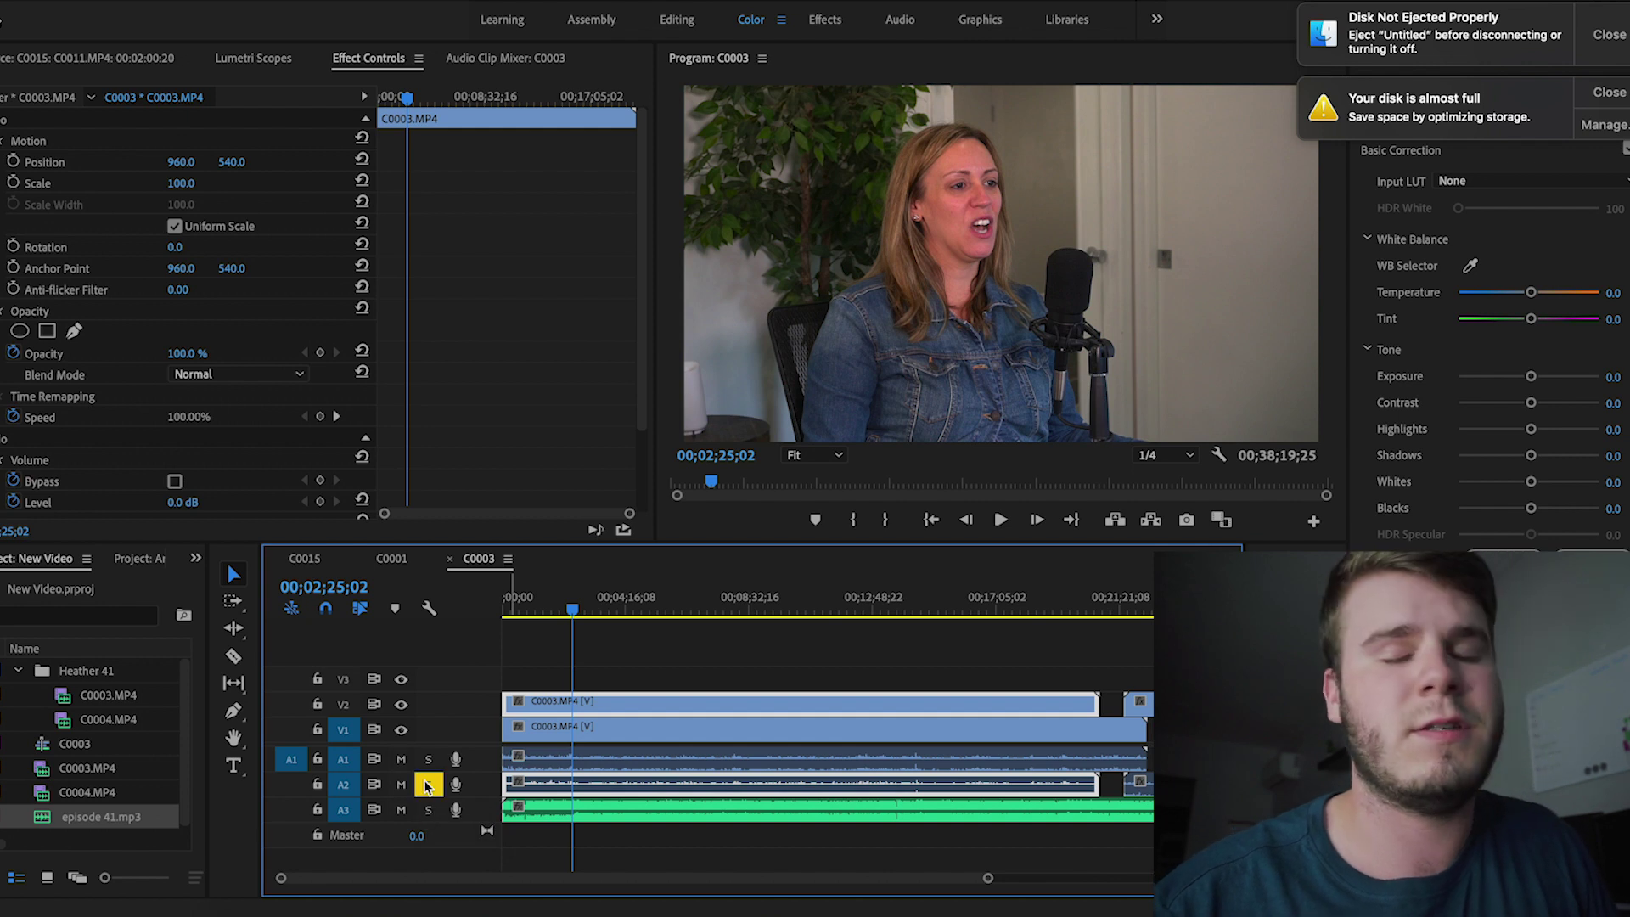
key("space")
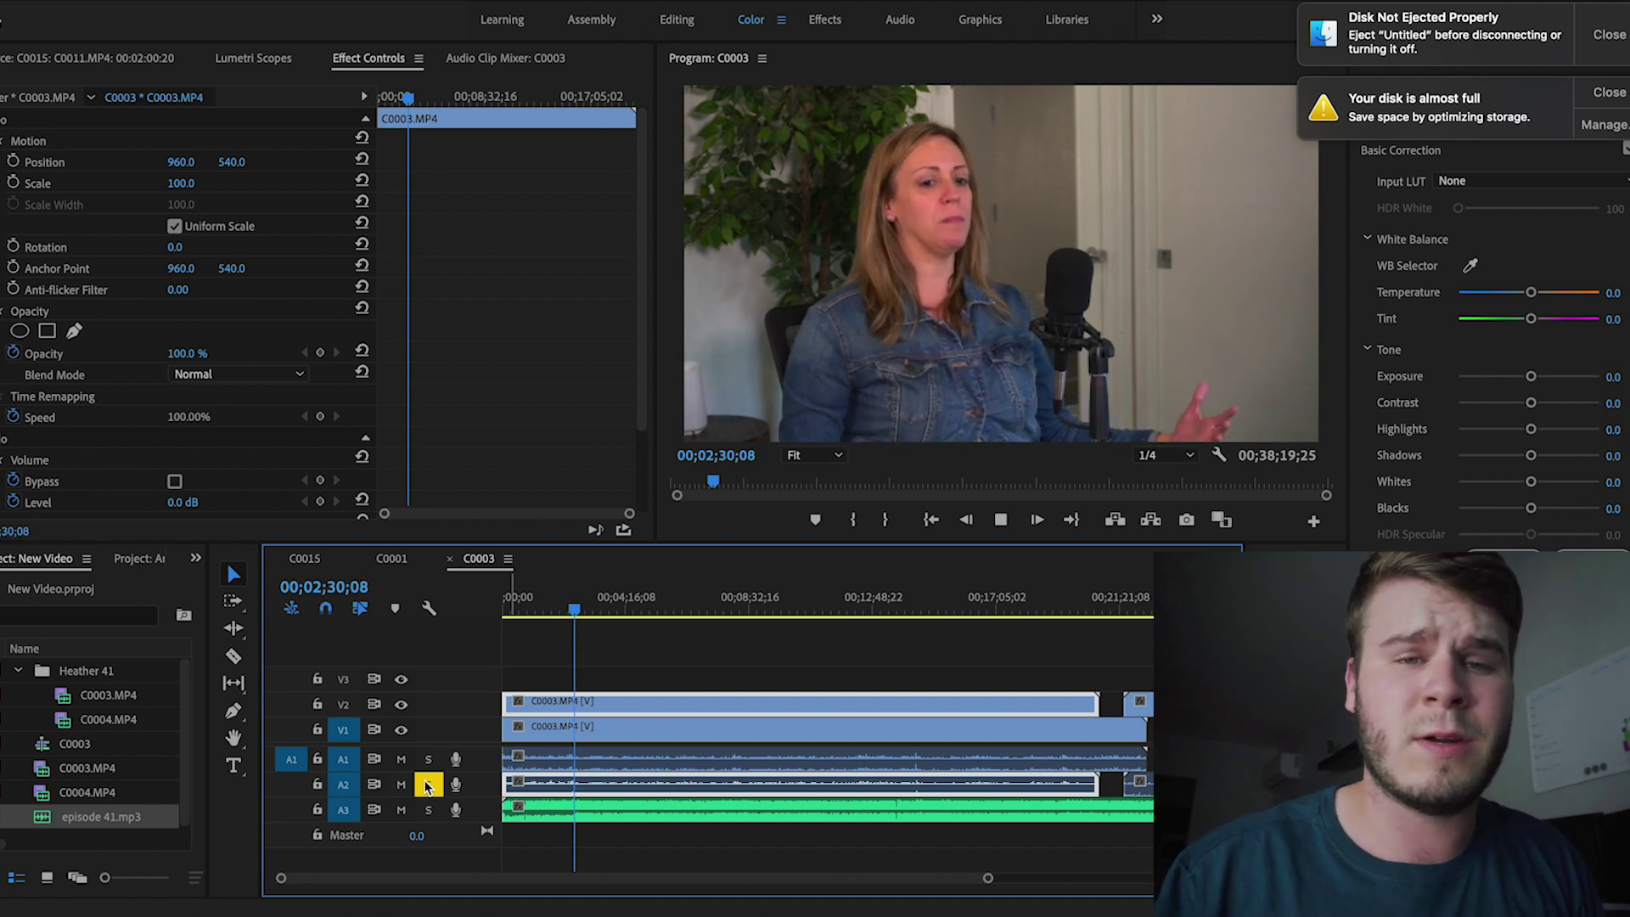
key("space")
key("b")
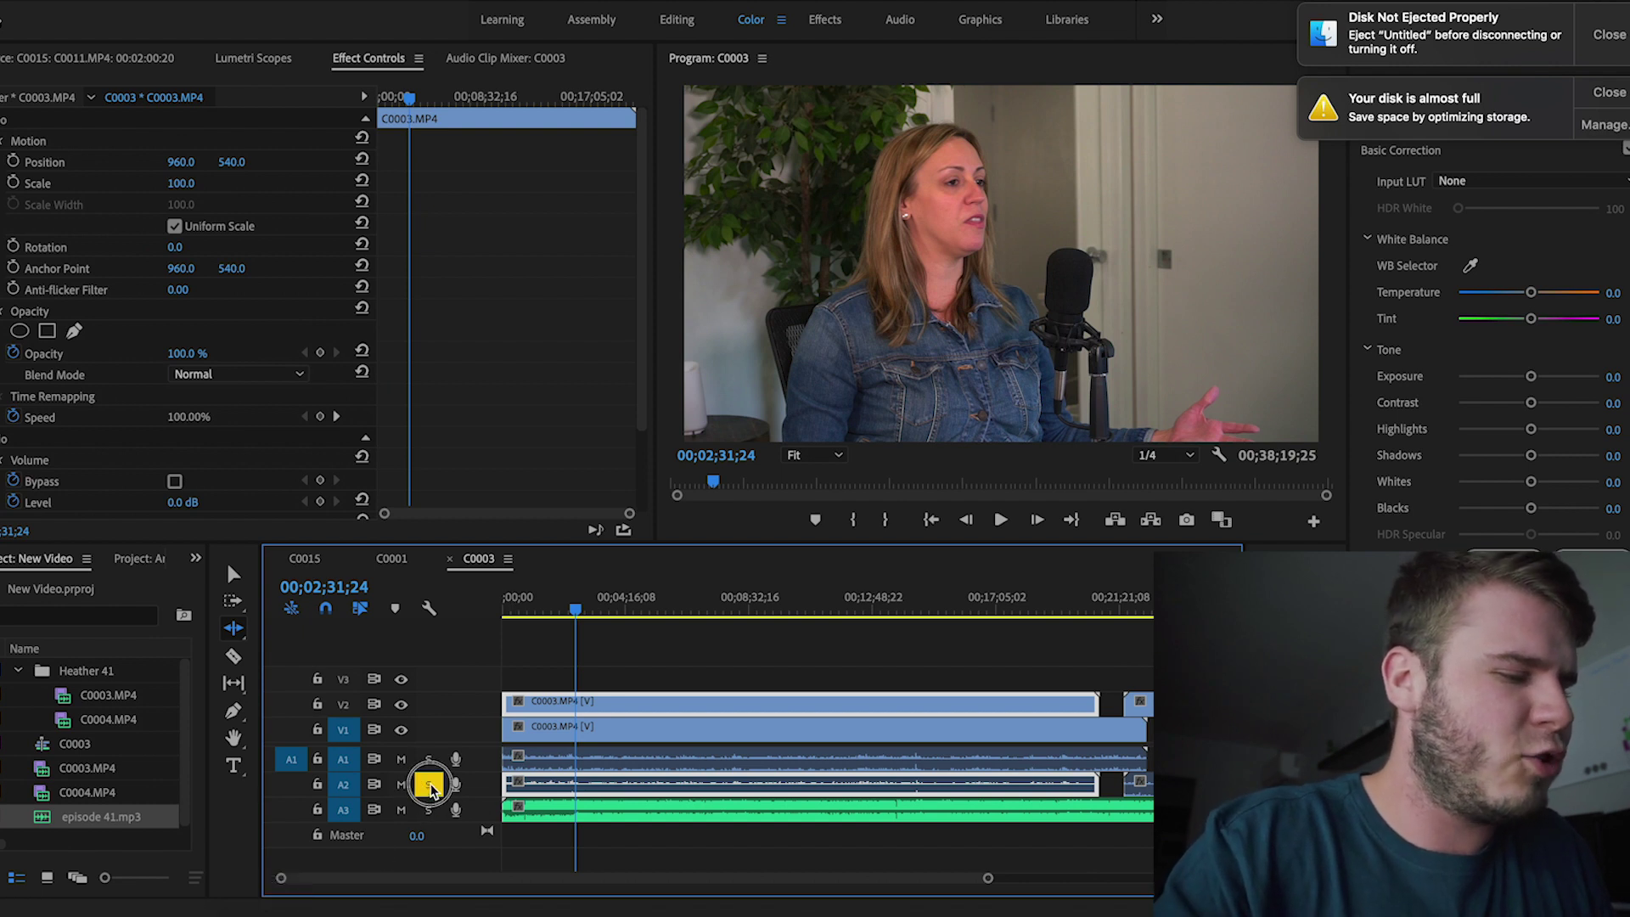
left_click(932, 520)
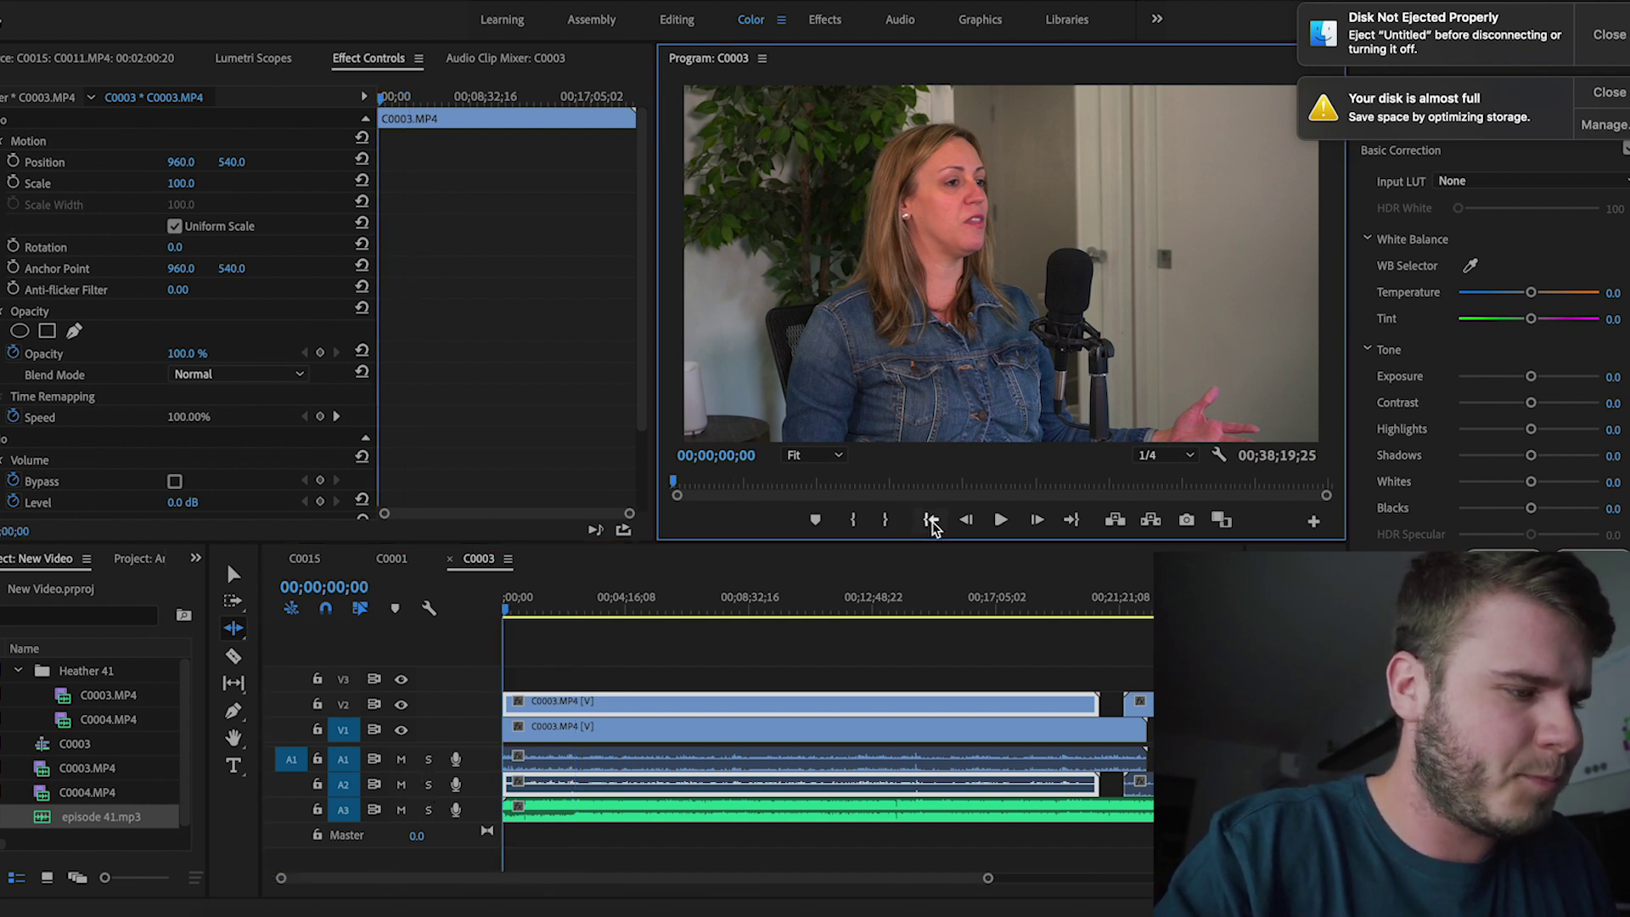
key("space")
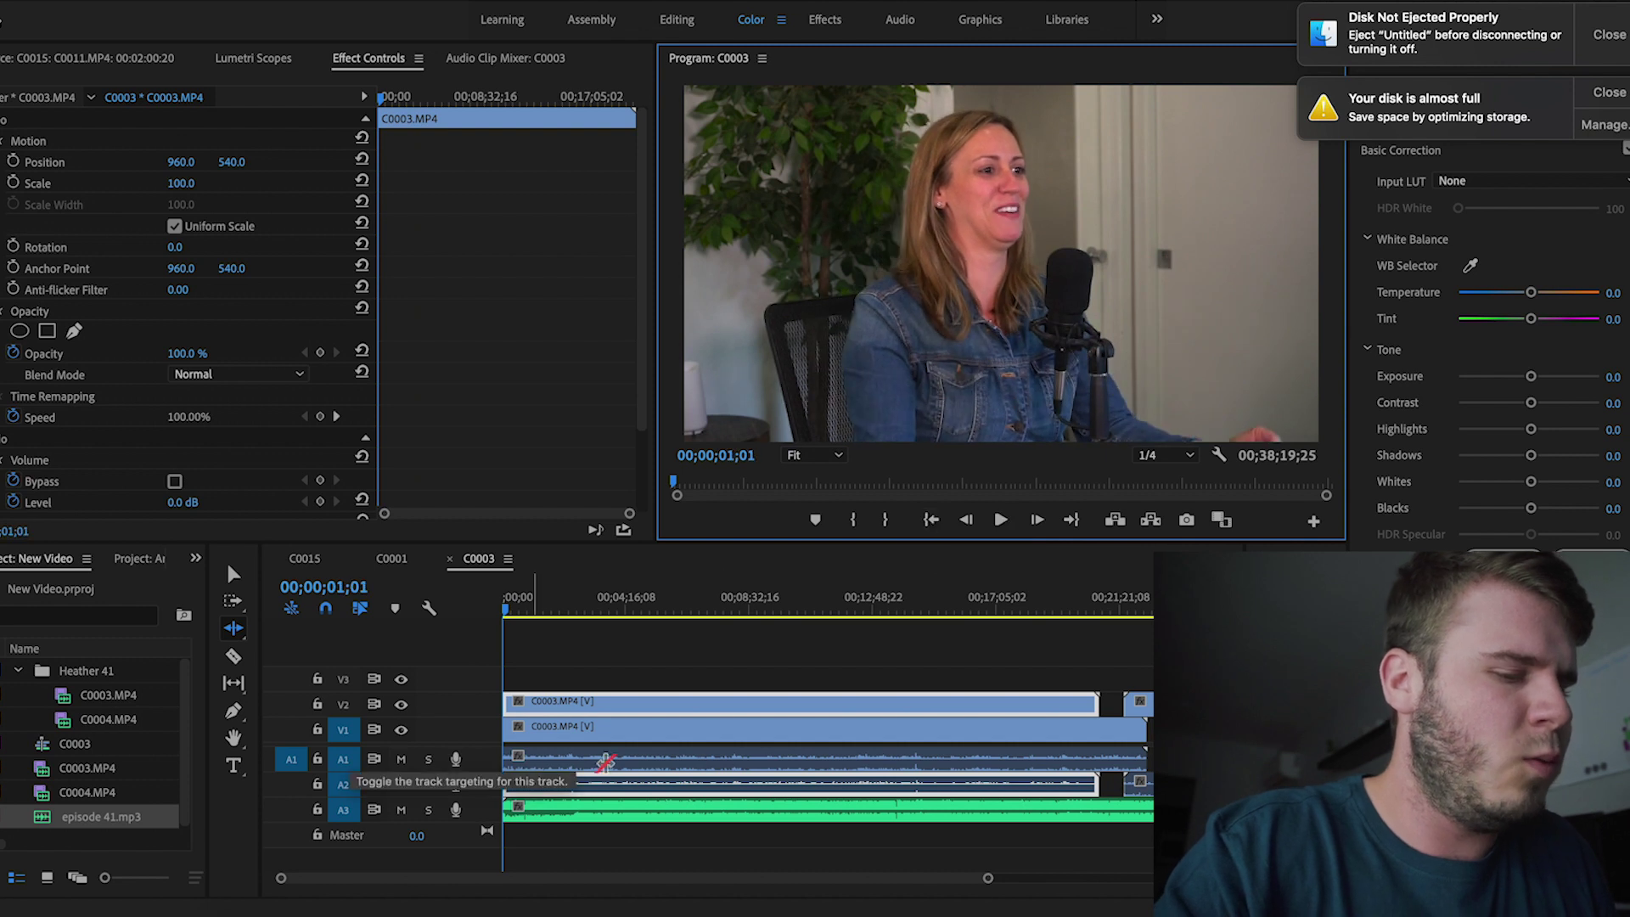
Step: Restore the trimmed beginnings of the C0003 clips on V1 and V2, keeping both at the sequence start
left_click_drag(989, 878, 784, 878)
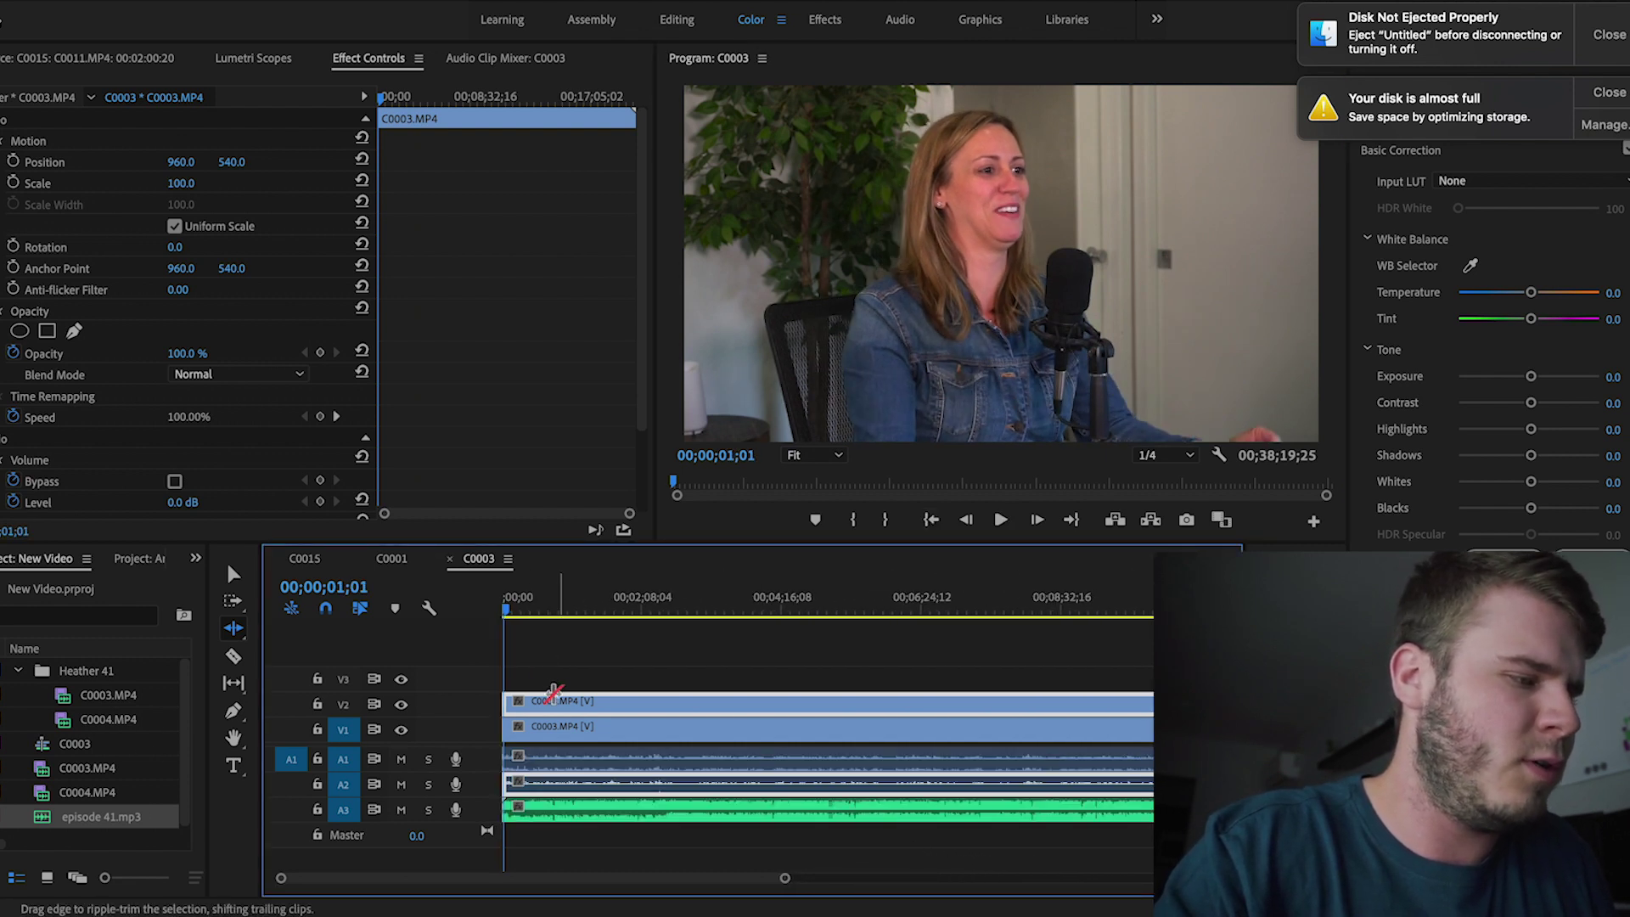
left_click(235, 574)
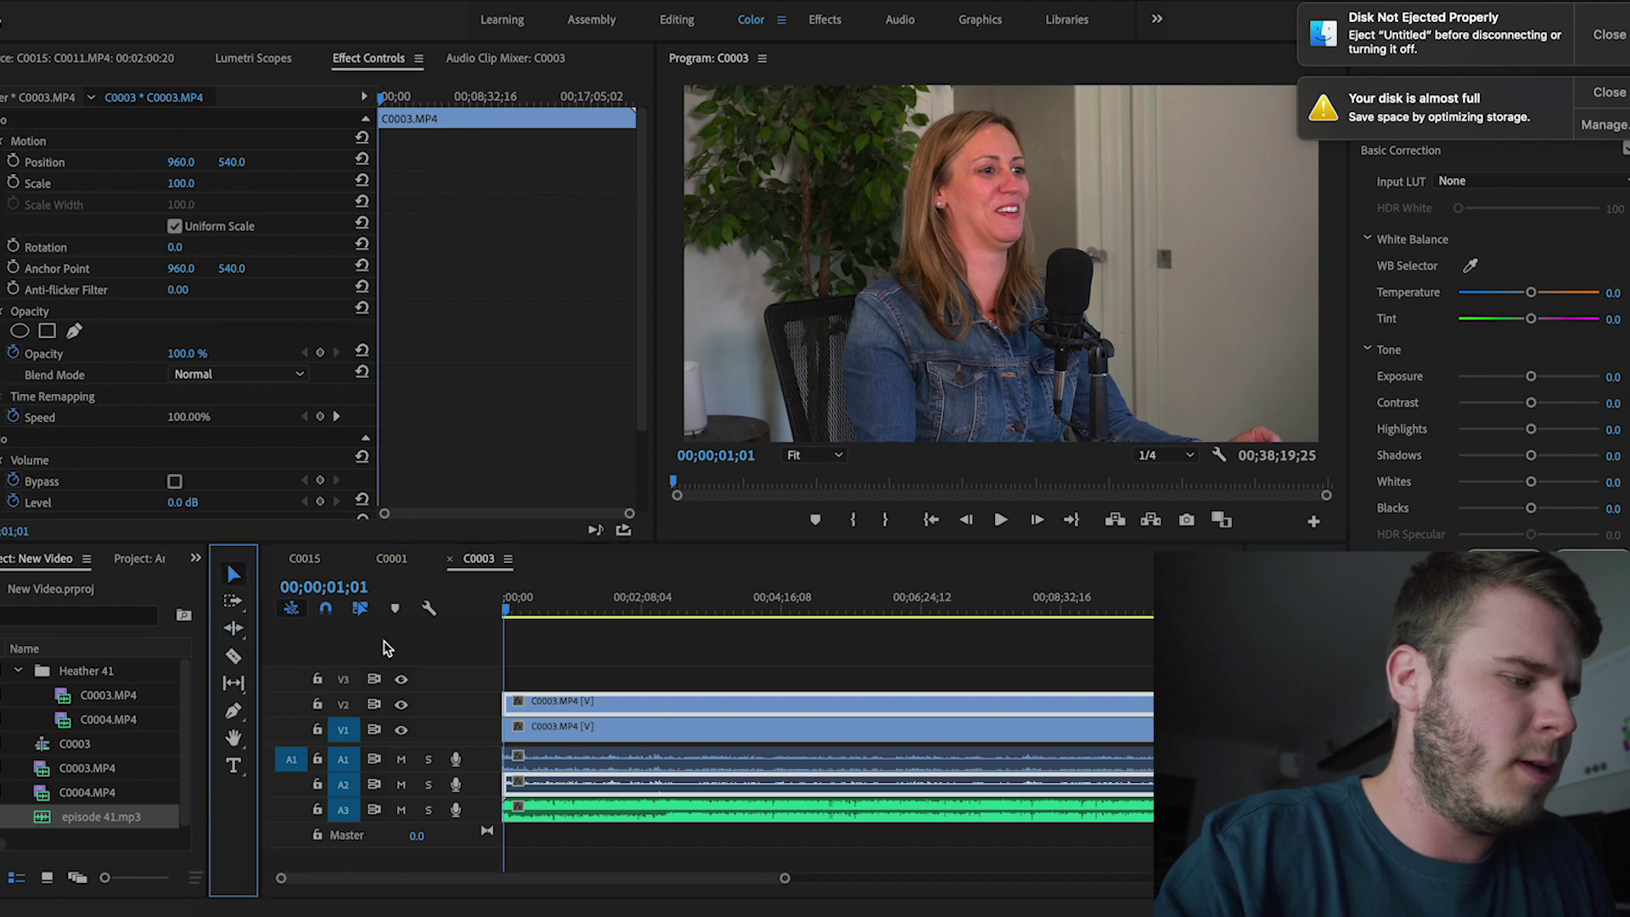
right_click(562, 701)
left_click(830, 880)
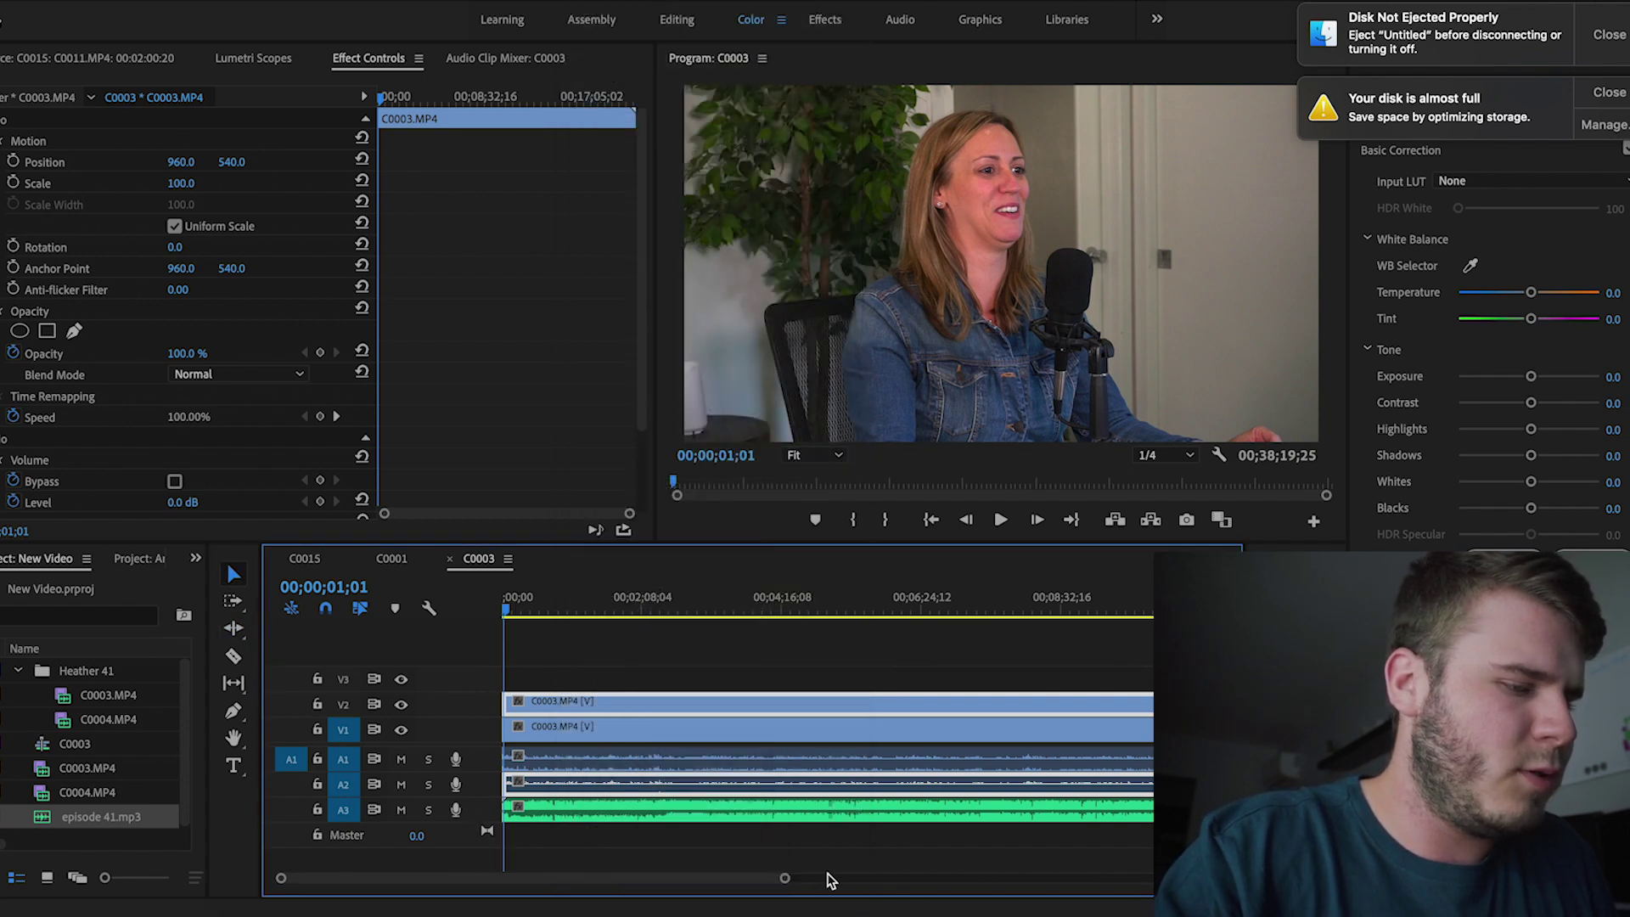
left_click_drag(785, 881, 1096, 881)
mouse_move(906, 730)
left_mouse_down()
mouse_move(928, 740)
mouse_move(928, 707)
left_mouse_up()
left_click_drag(527, 705, 506, 731)
Step: Play the opening of the sequence to hear how the camera audio aligns with the A3 recording
left_click(931, 521)
key("space")
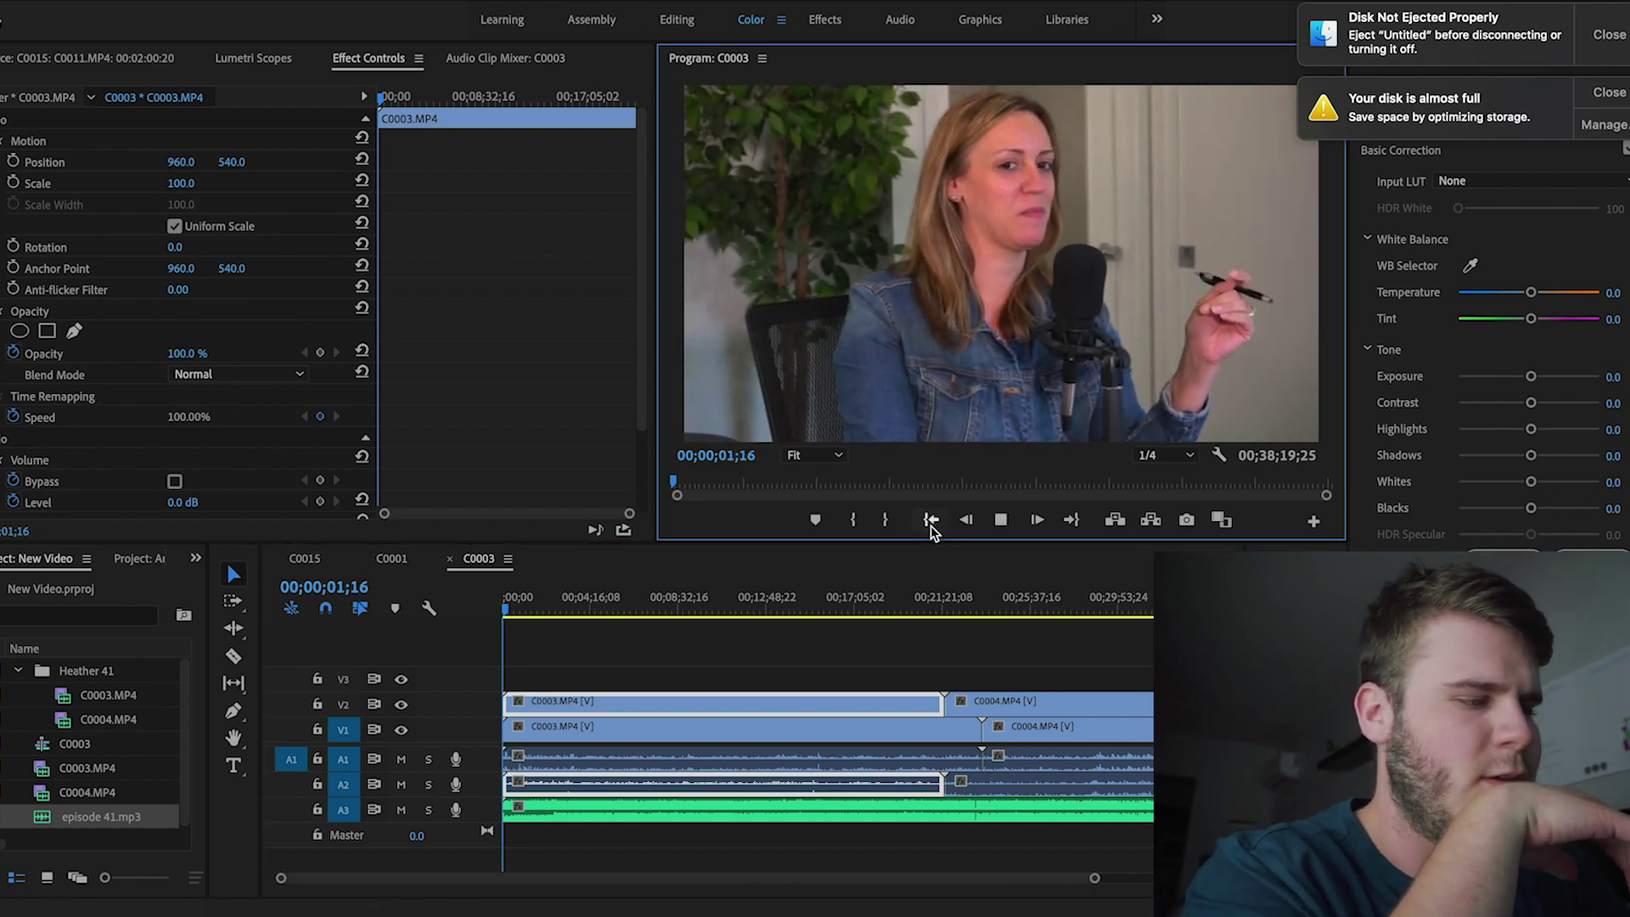
key("space")
left_click_drag(1095, 883, 753, 782)
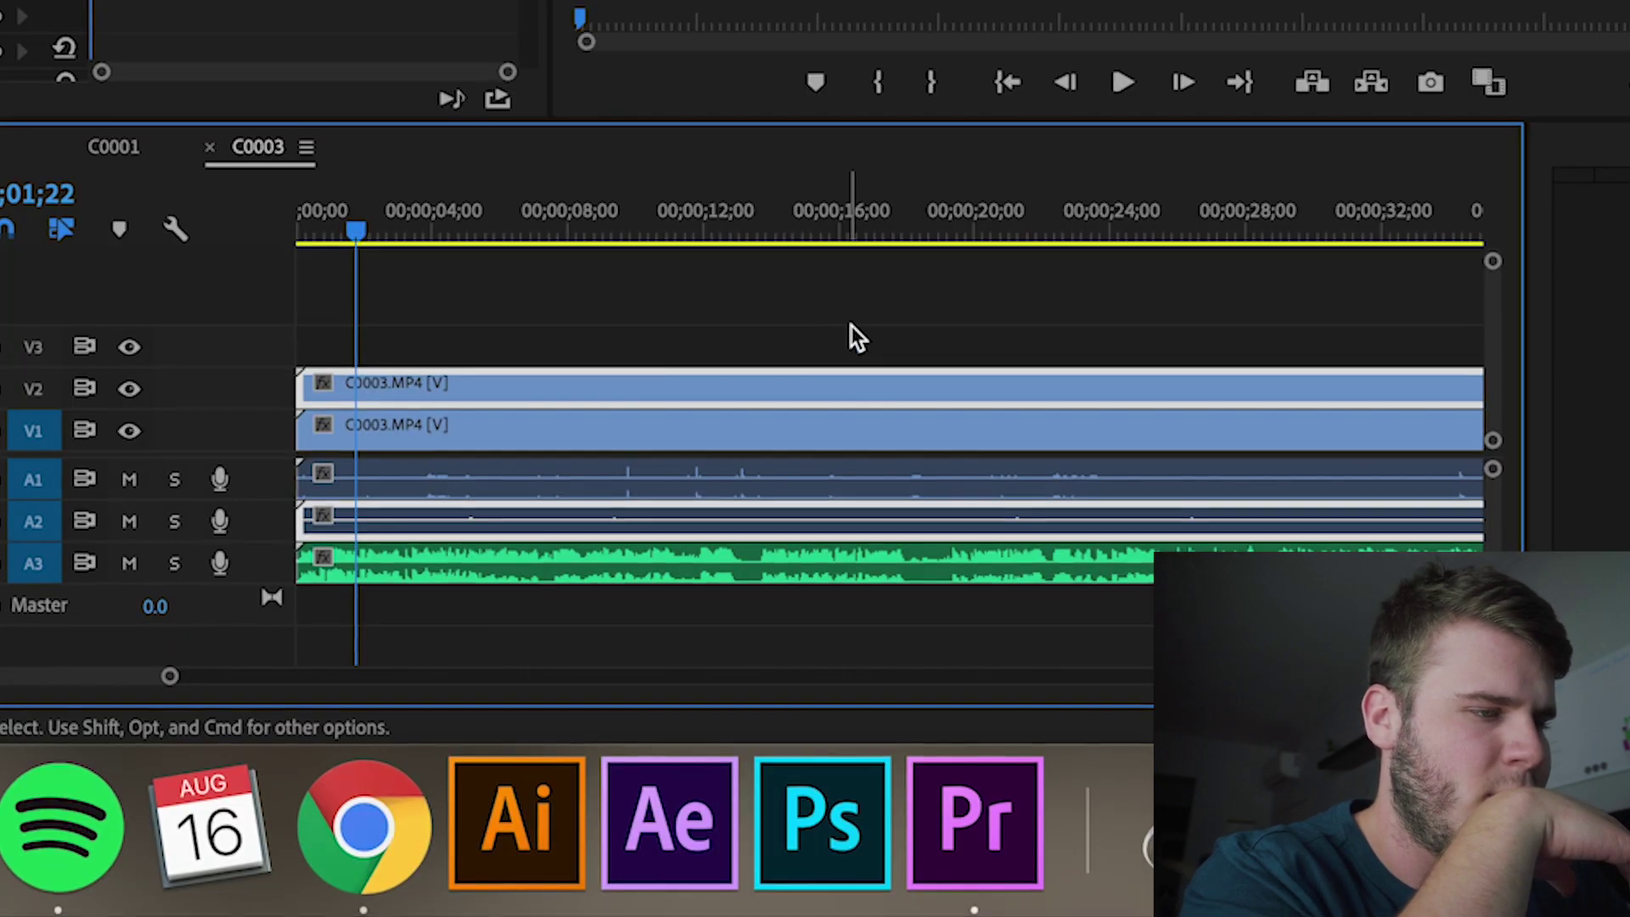
left_click(1019, 88)
key("space")
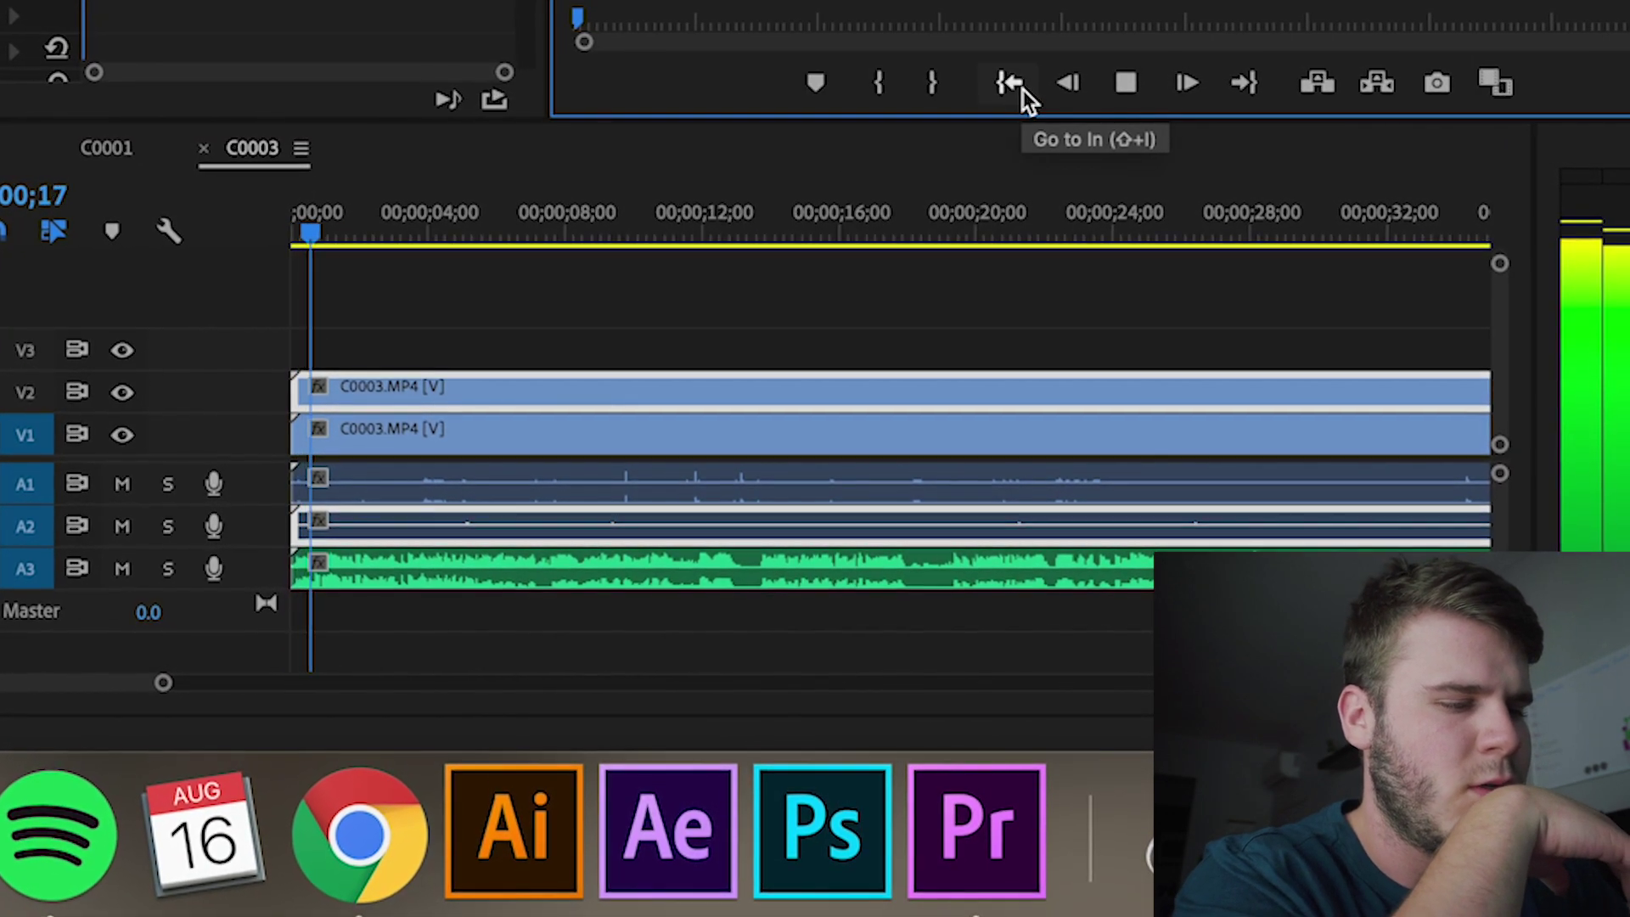
key("space")
Step: Hide V2 and split the C0003 clip on V1 with its linked A1 audio at 00;01;03;10
left_click(170, 685)
left_click_drag(170, 684, 393, 684)
left_click_drag(651, 203, 647, 201)
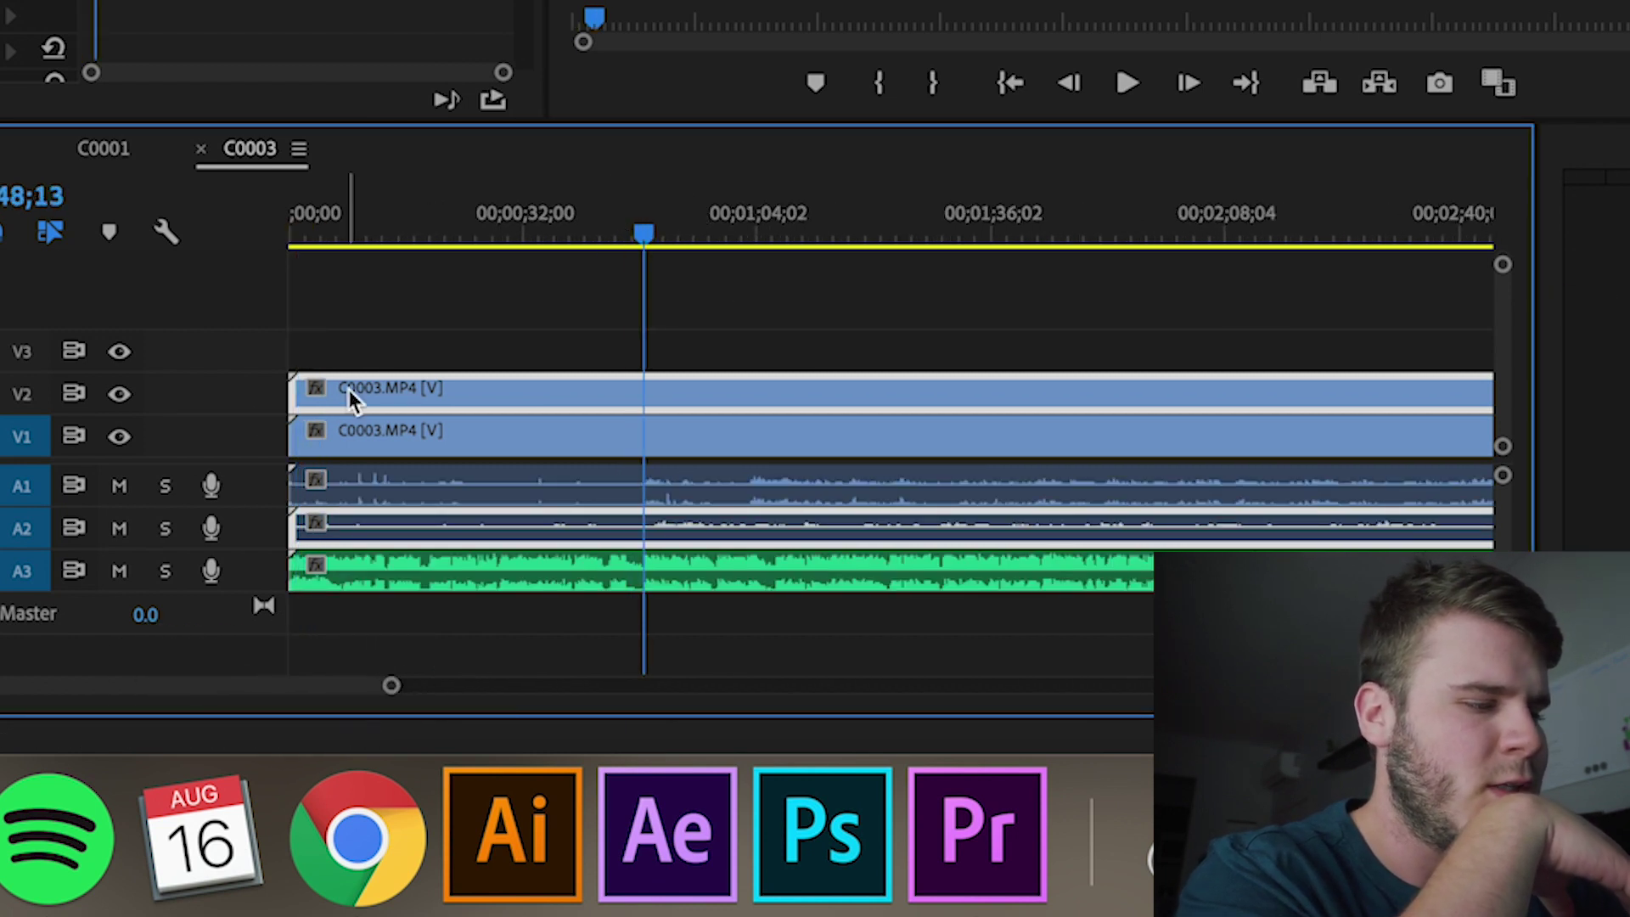
left_click(123, 394)
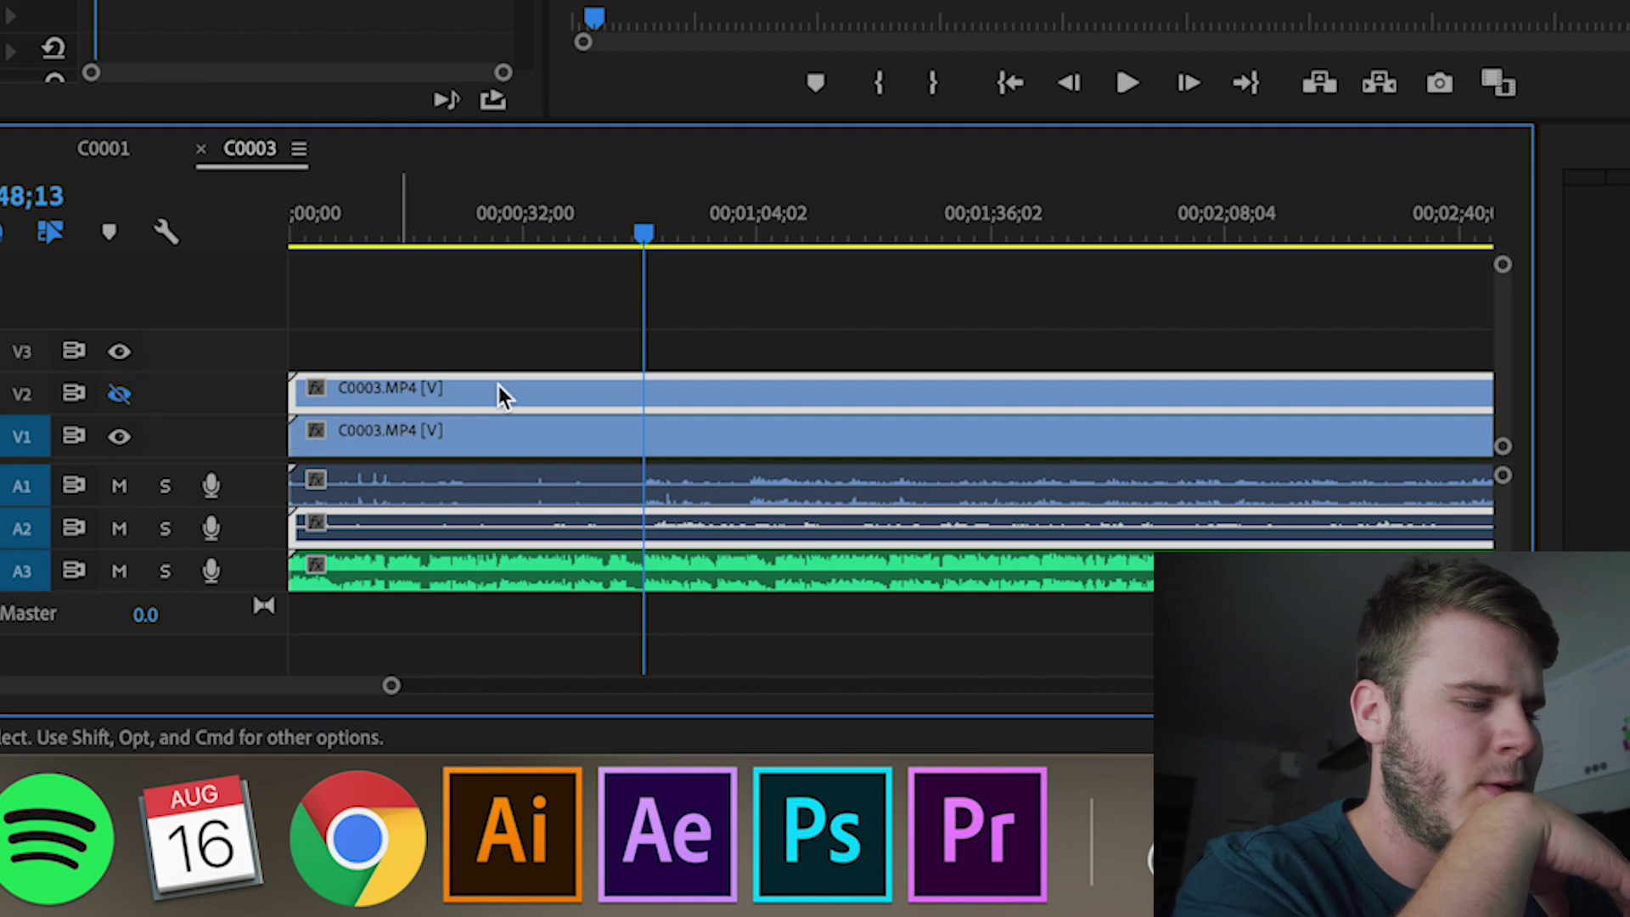
left_click(363, 433)
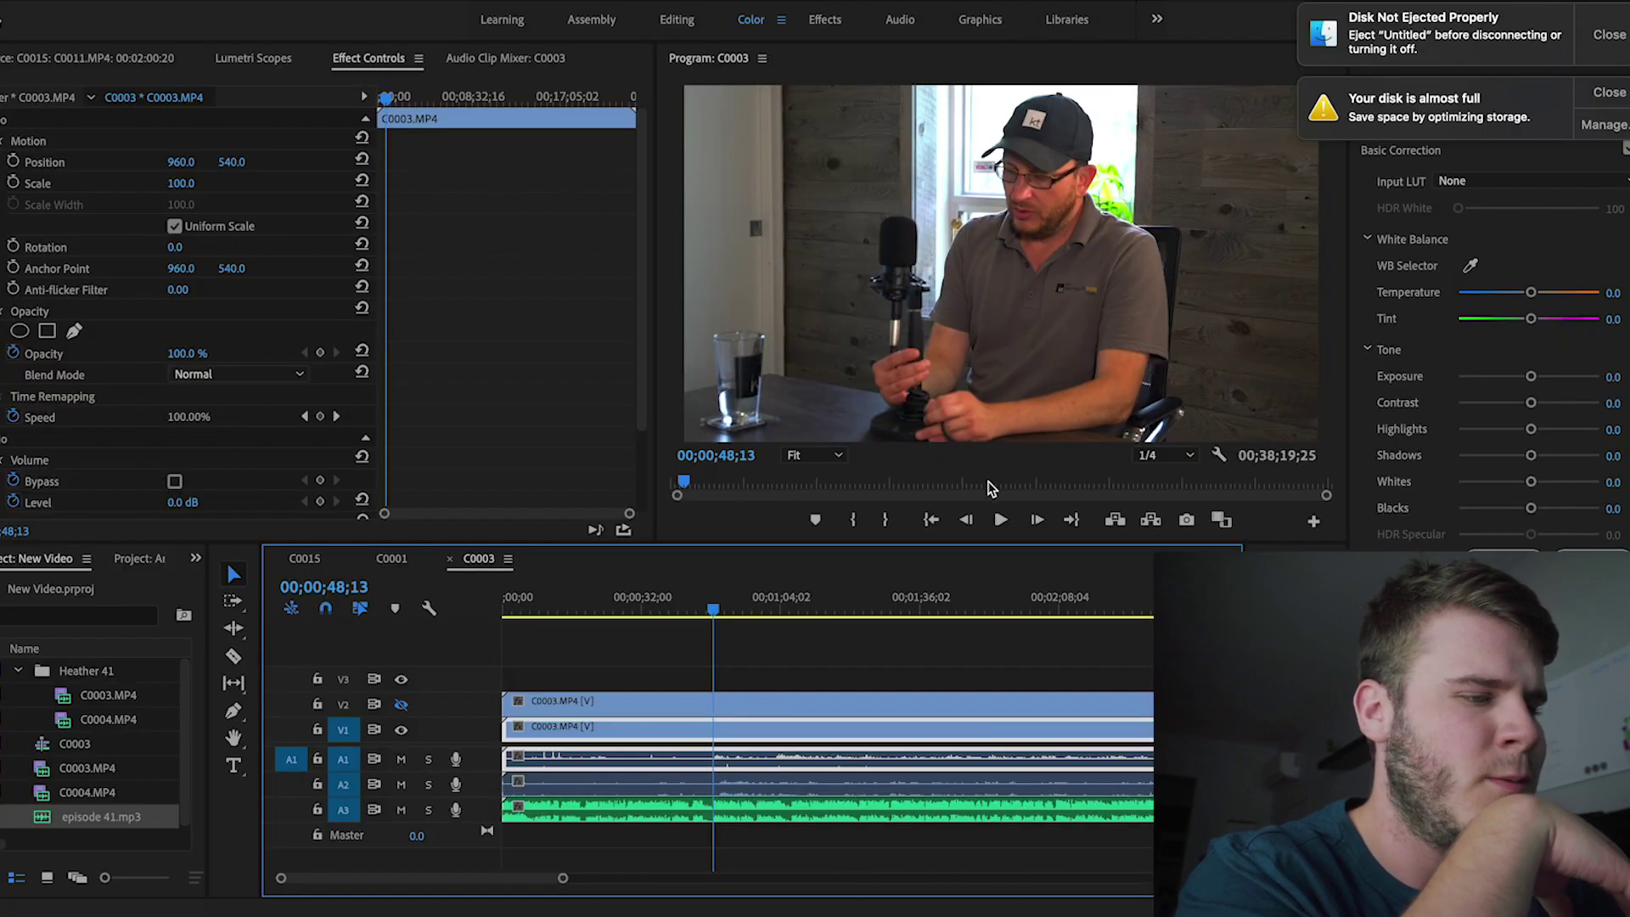
left_click(1128, 83)
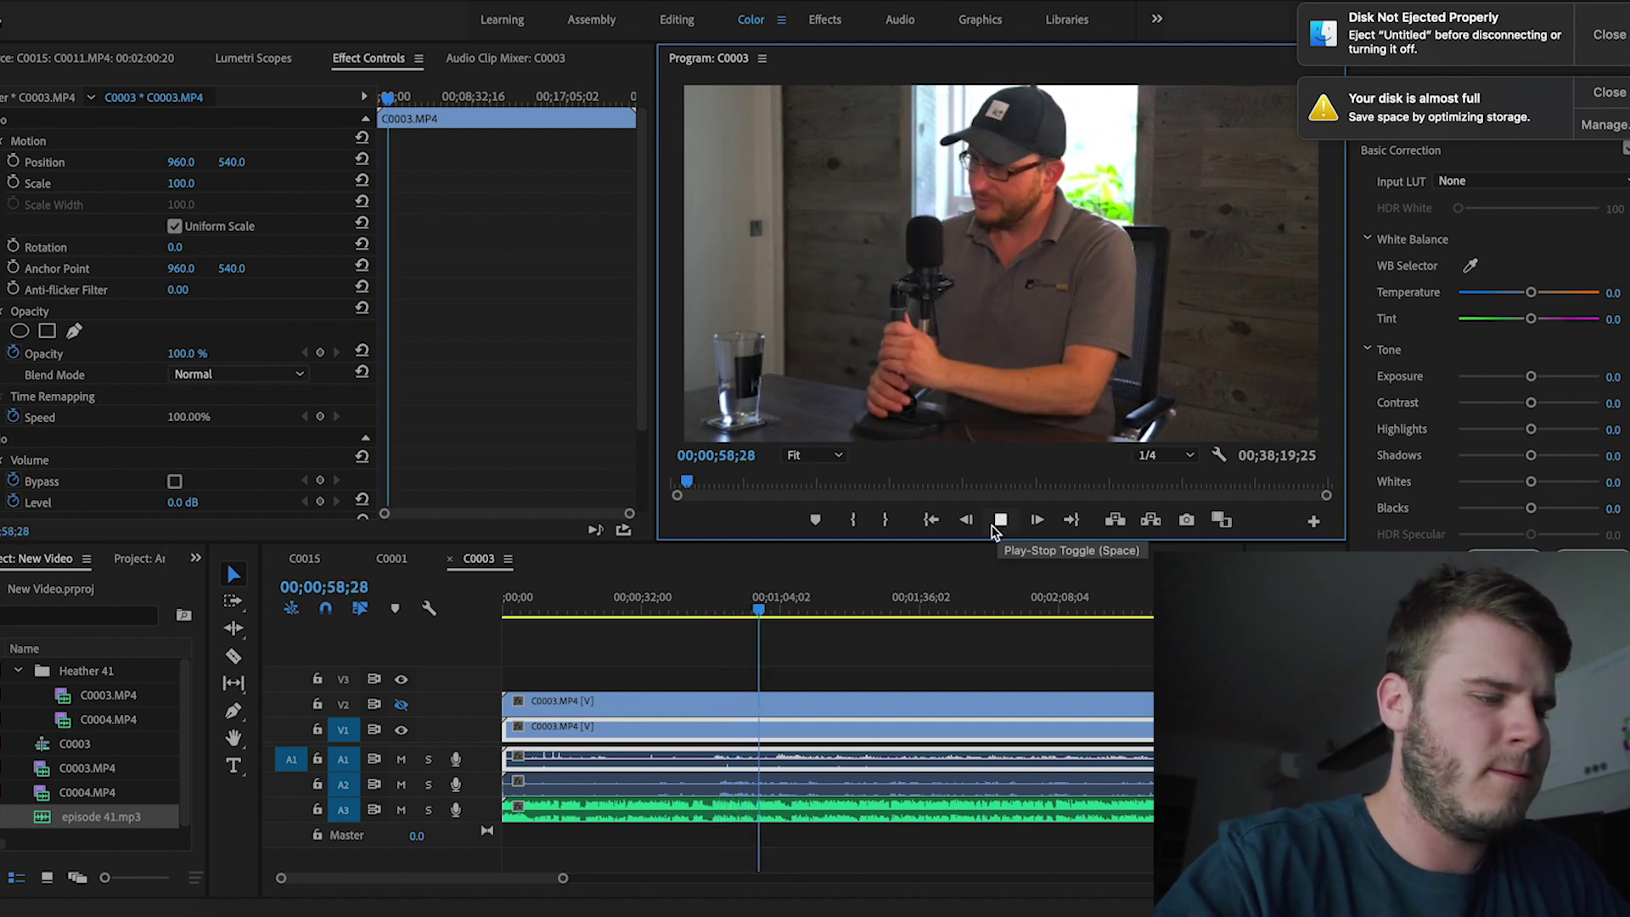
key("space")
key("super+k")
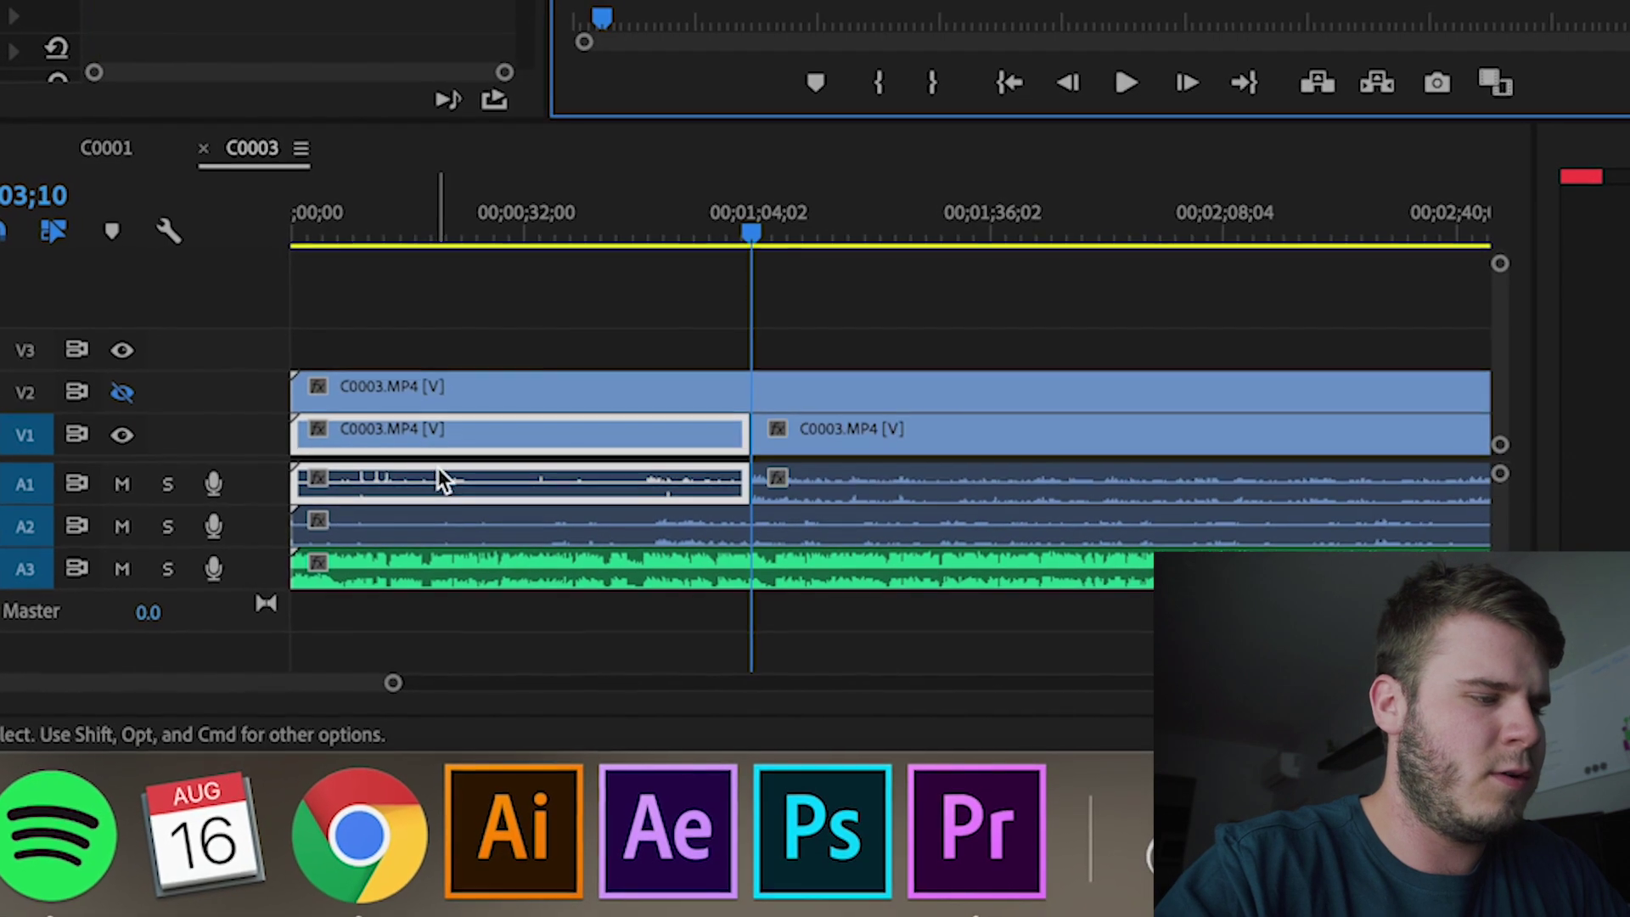
Step: Delete the V1 and A1 section before the cut, and move the remaining clip to the sequence start
key("Delete")
left_click_drag(939, 422, 288, 438)
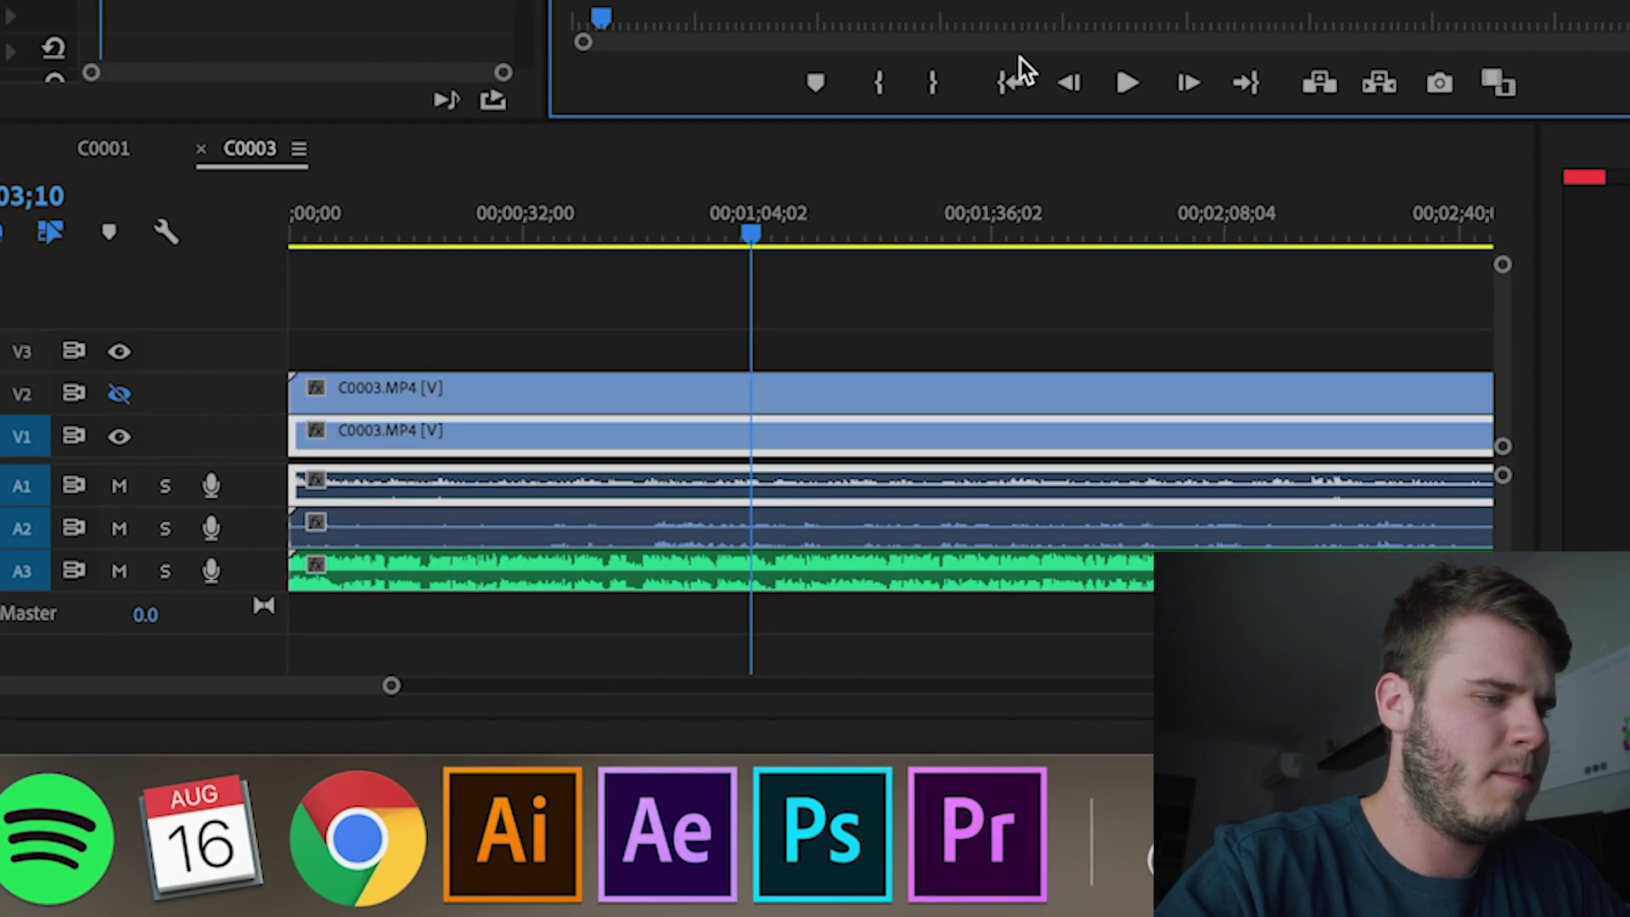
key("Home")
key("space")
Step: With V2 shown and A2 soloed, split the C0003 clip on V2 with its linked audio at 00;00;50;04
left_click(611, 722)
left_click(402, 704)
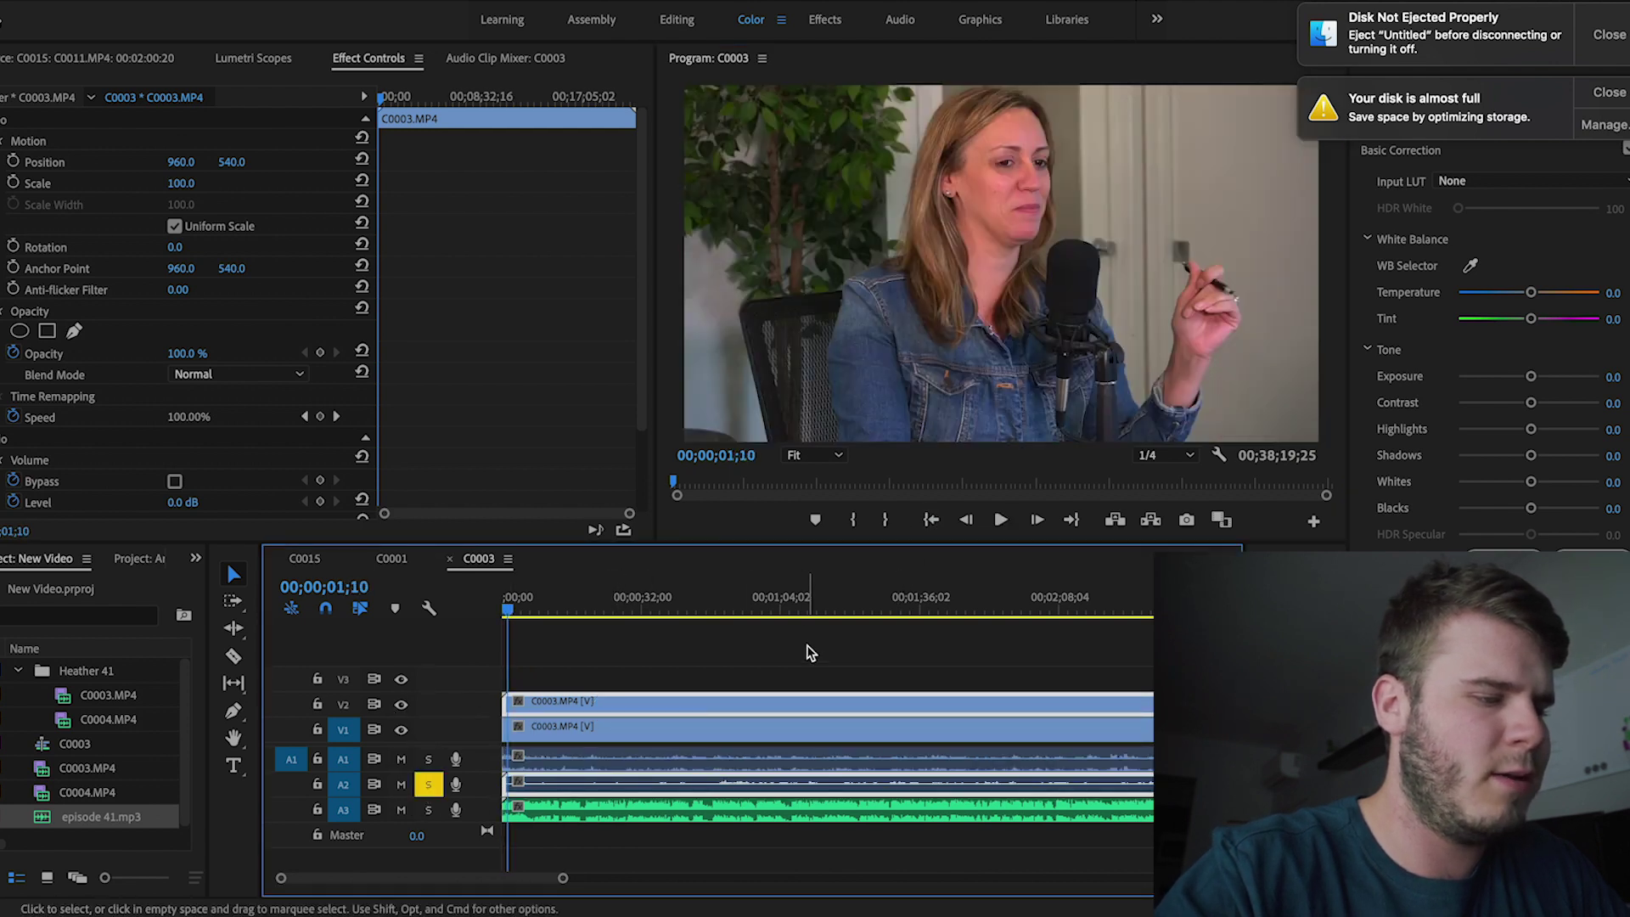
left_click(714, 609)
key("space")
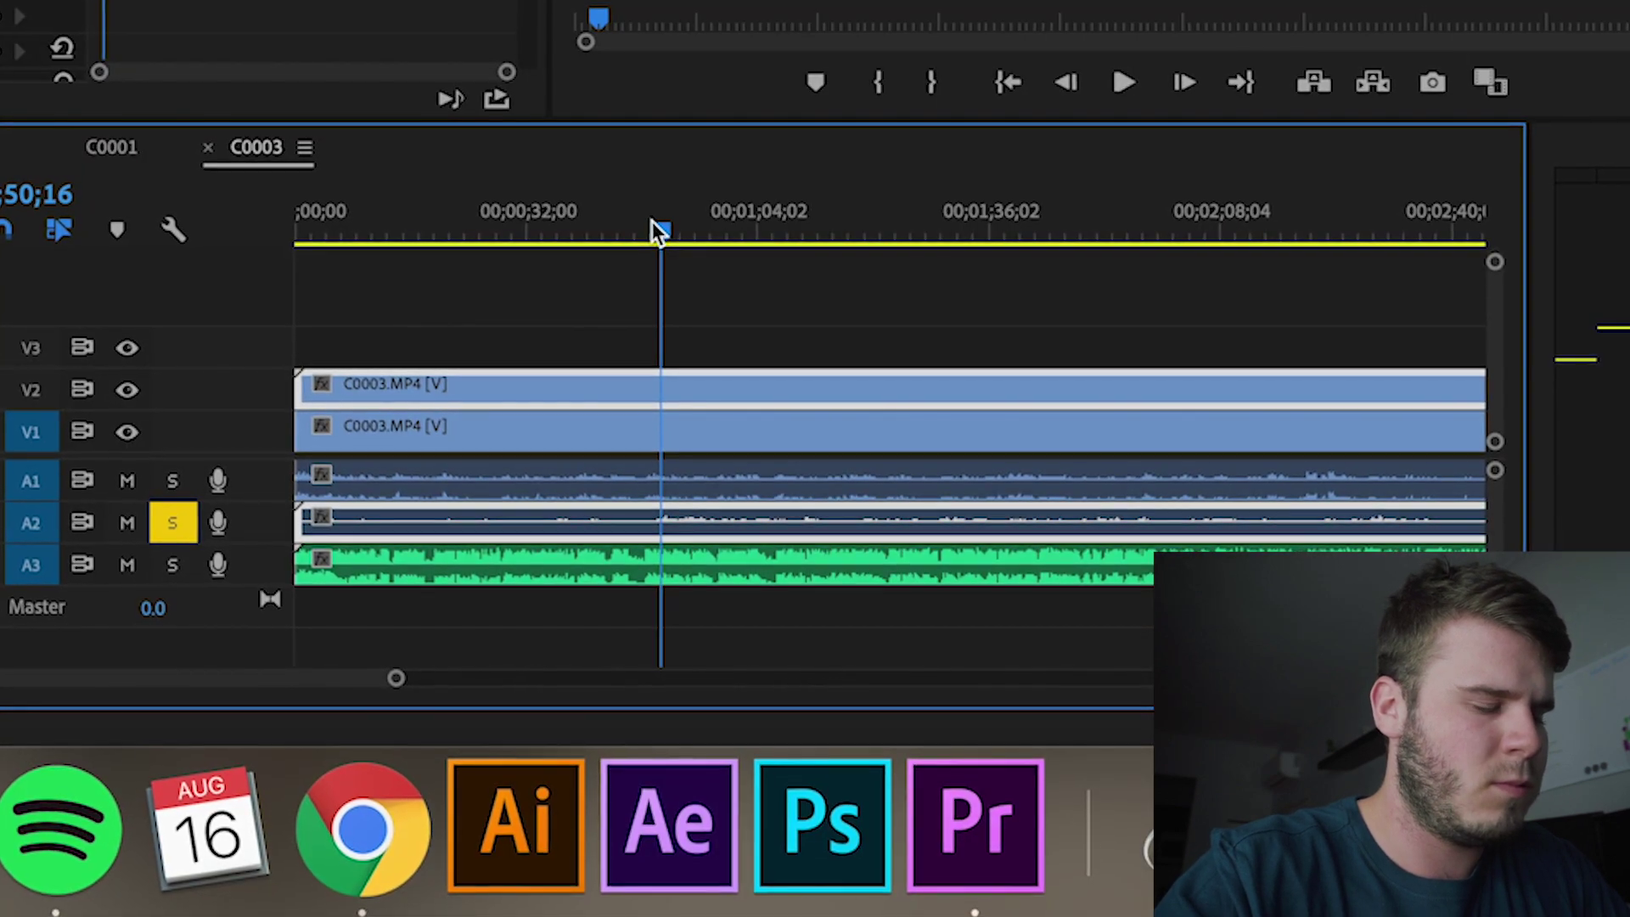
key("space")
key("super+k")
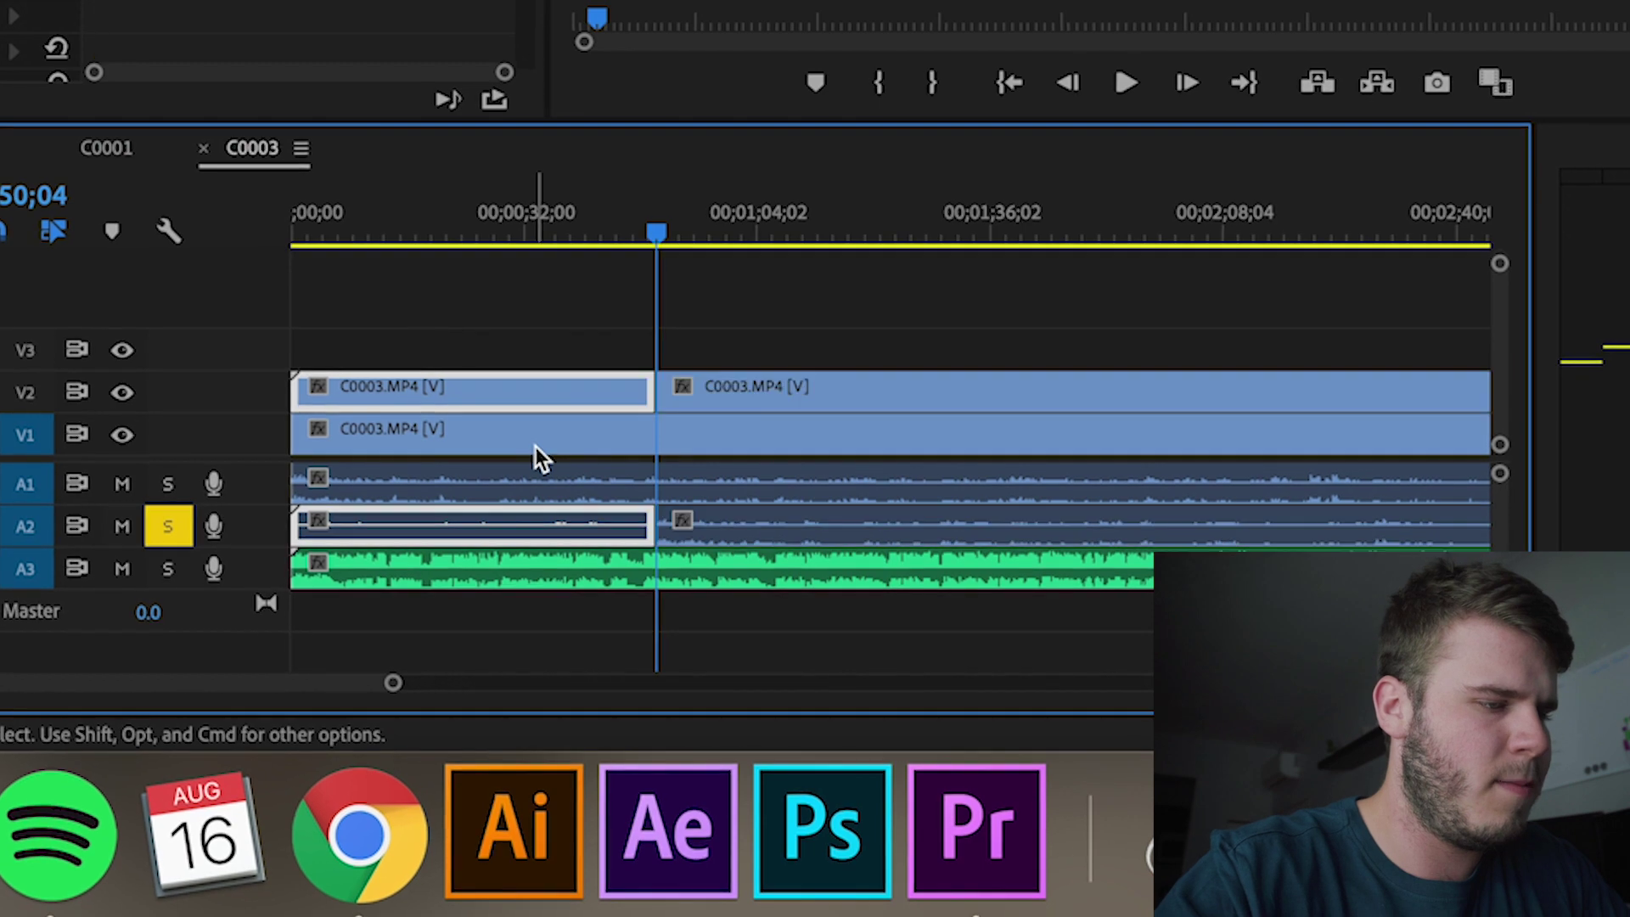
Step: Delete the V2 and A2 section before the cut, and move the remaining clip to the sequence start
key("Delete")
left_click_drag(724, 389, 317, 399)
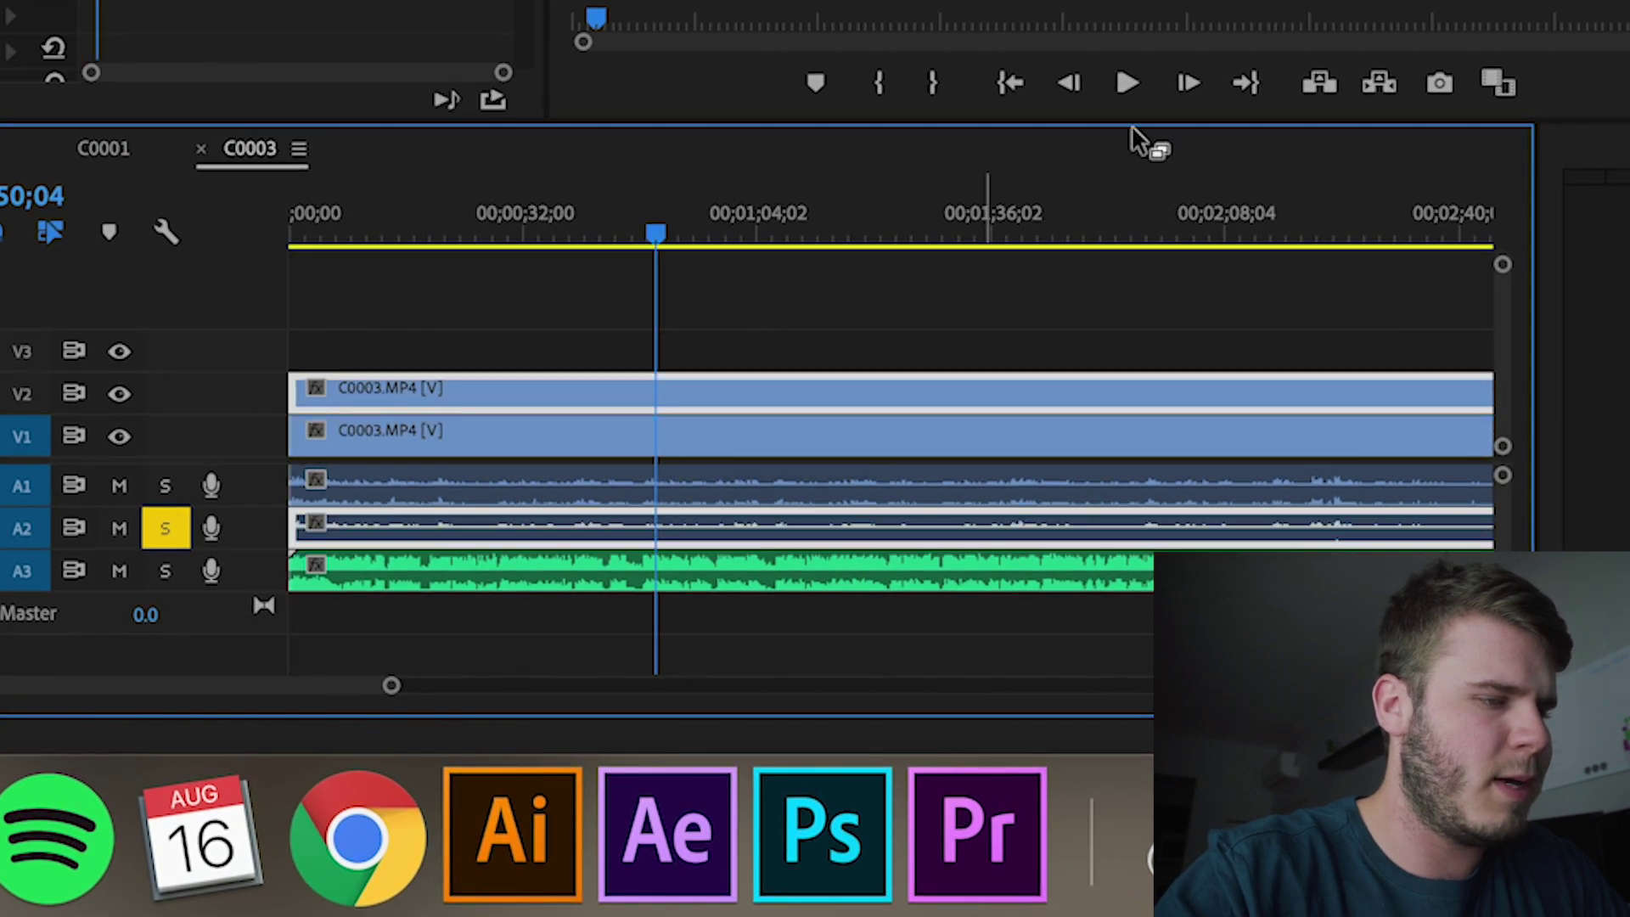
left_click(996, 78)
key("space")
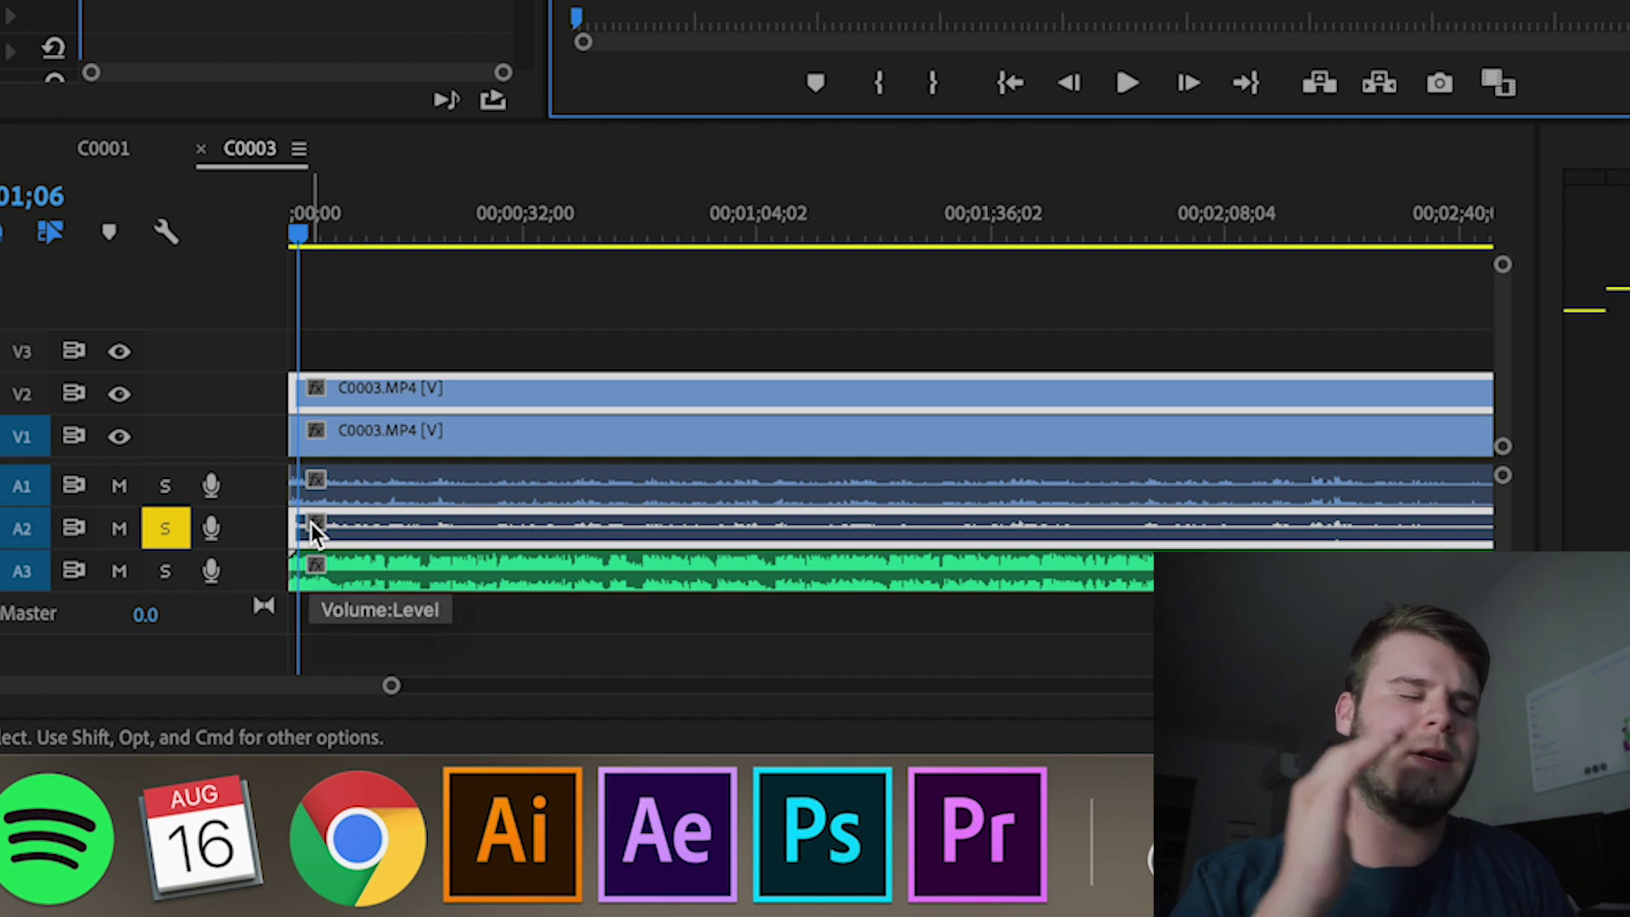
Step: Unsolo A2 and play the sequence from the start to check both camera clips' sync against the A3 audio
left_click(165, 528)
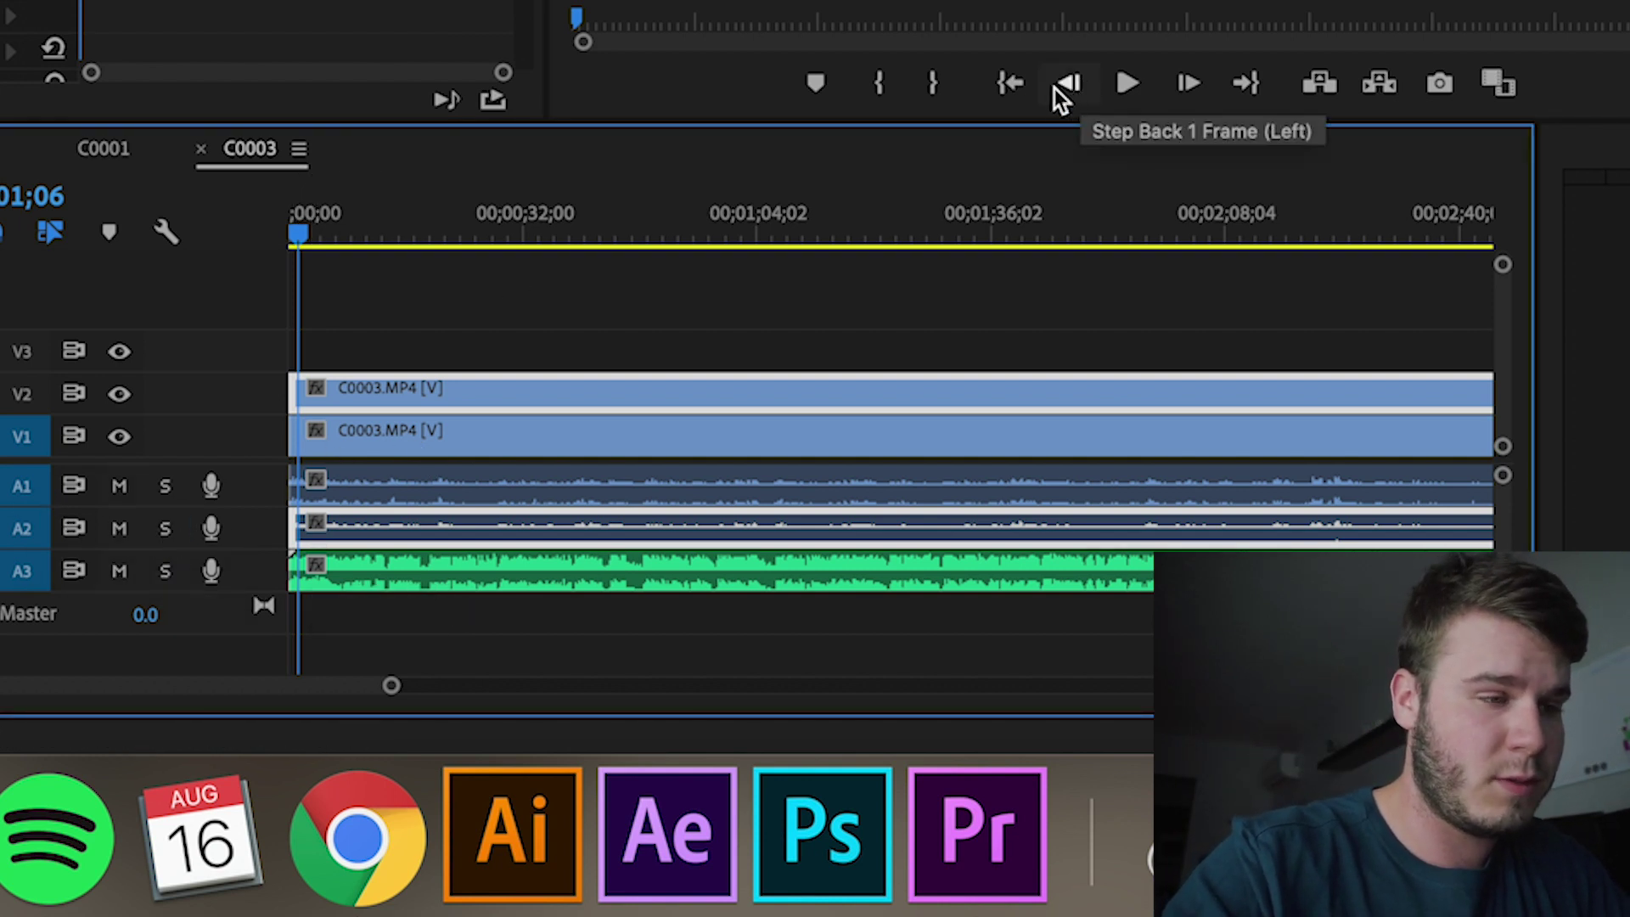
left_click(1024, 84)
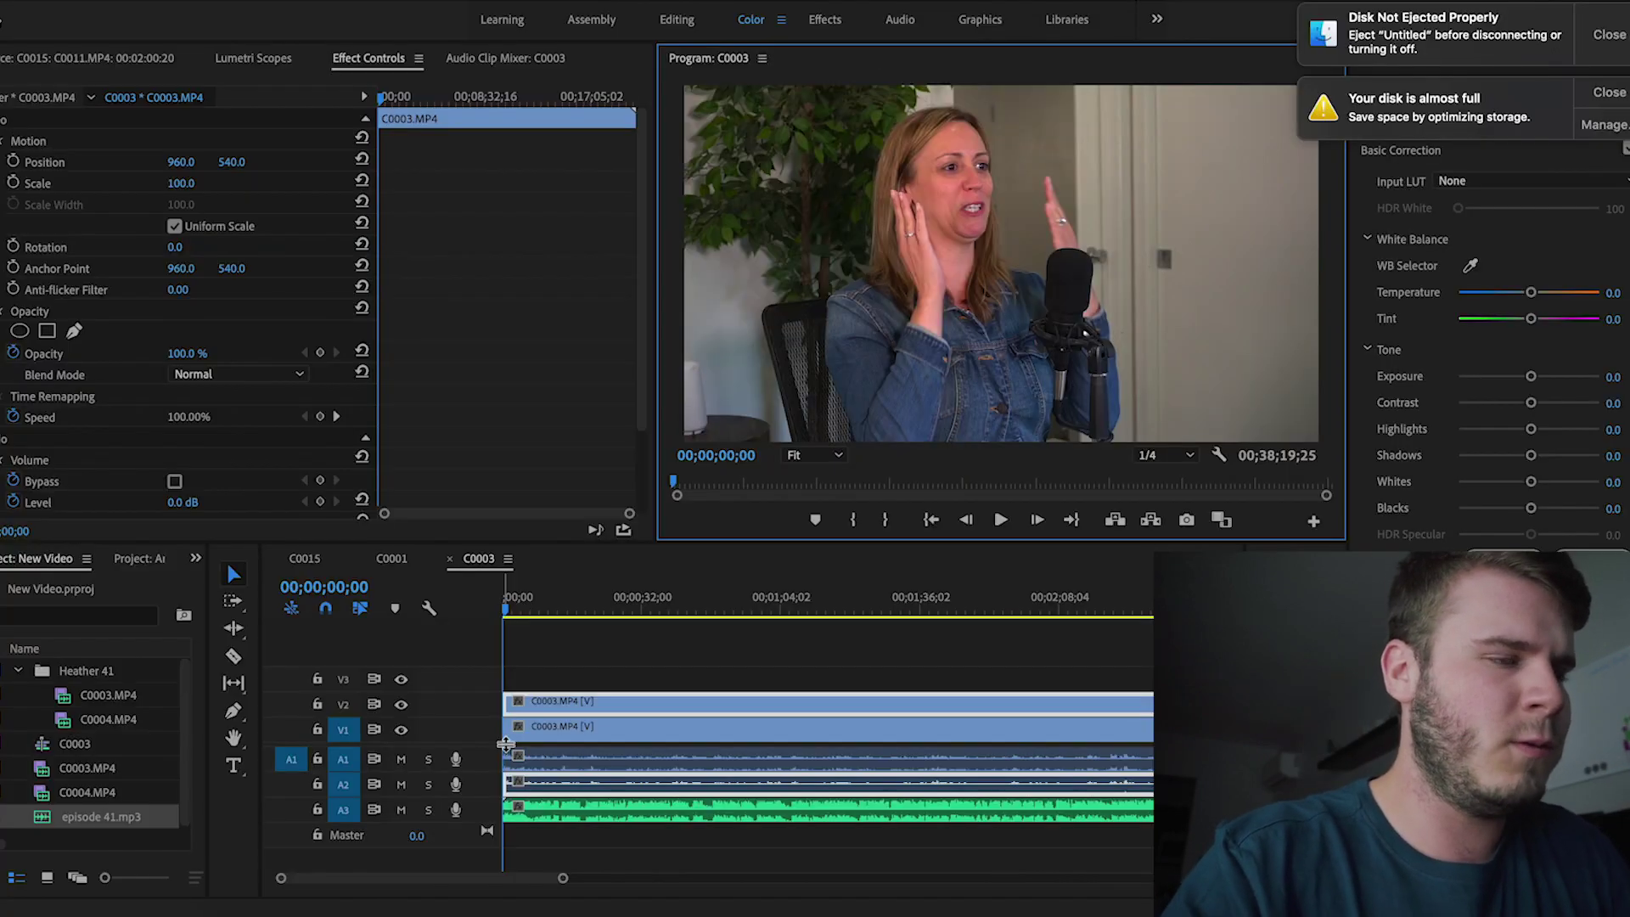
key("space")
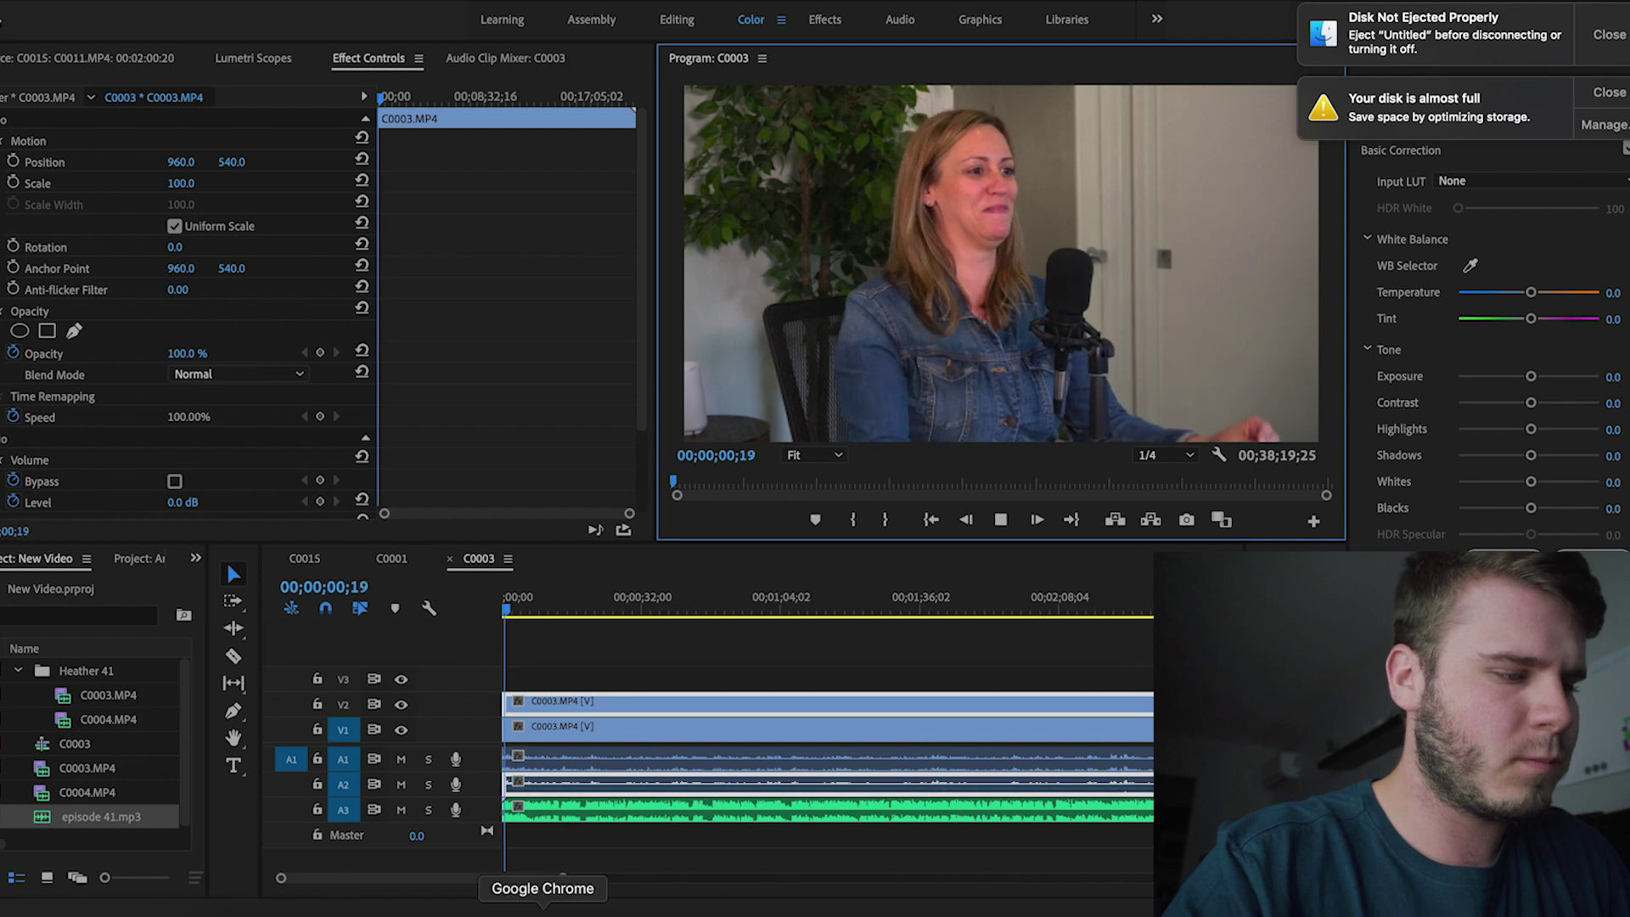
key("space")
left_click_drag(567, 889, 430, 866)
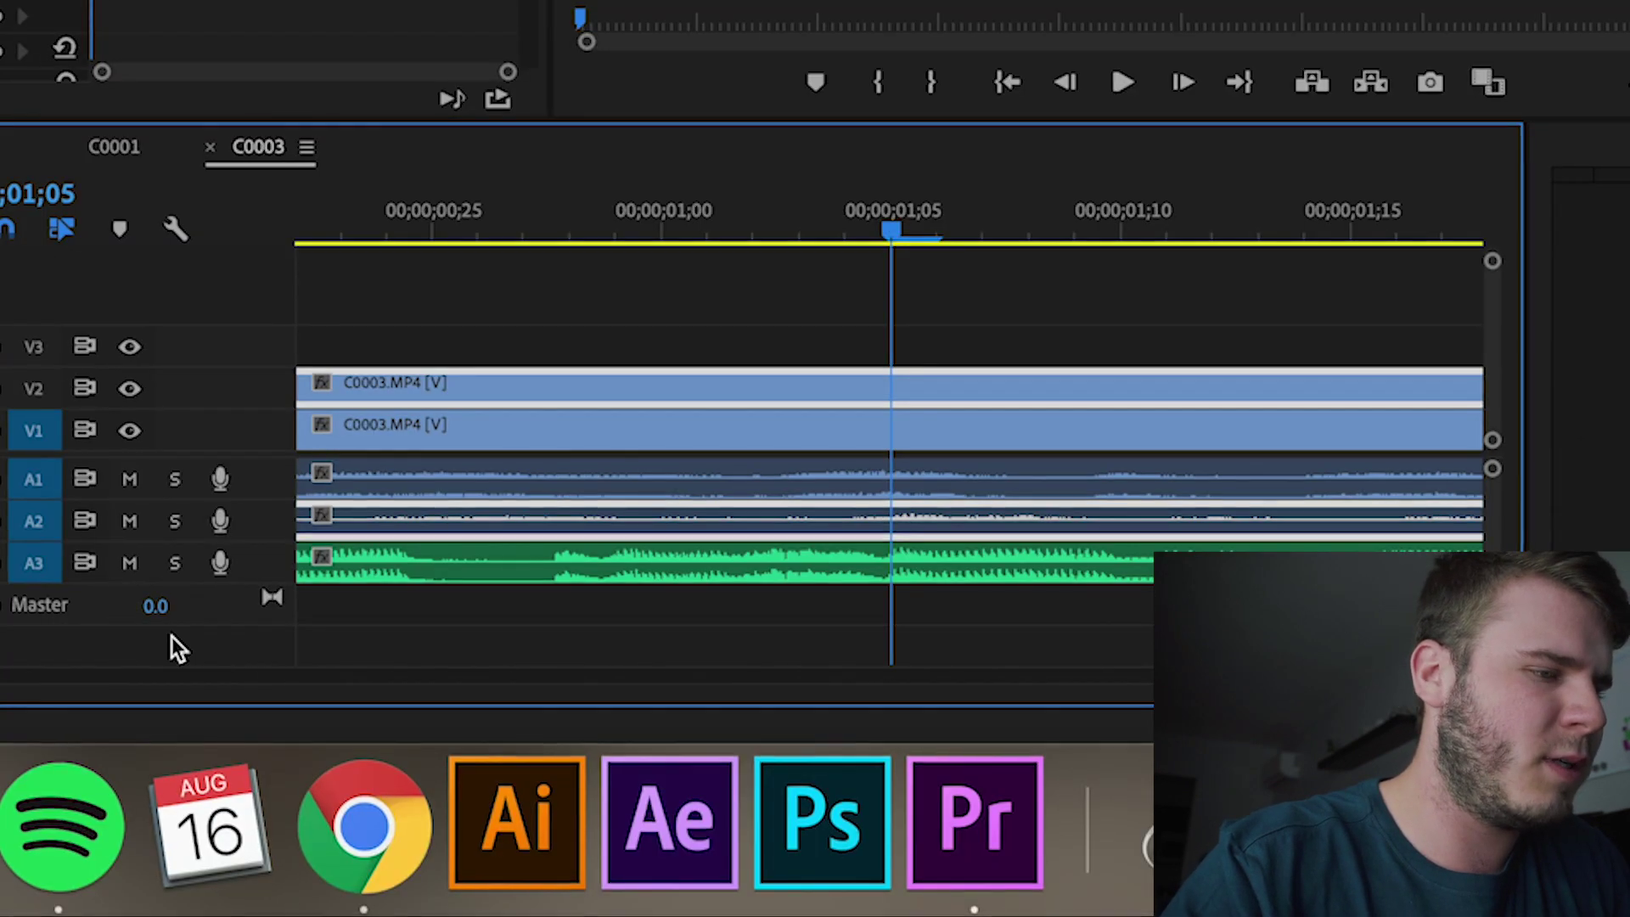
left_click(1013, 78)
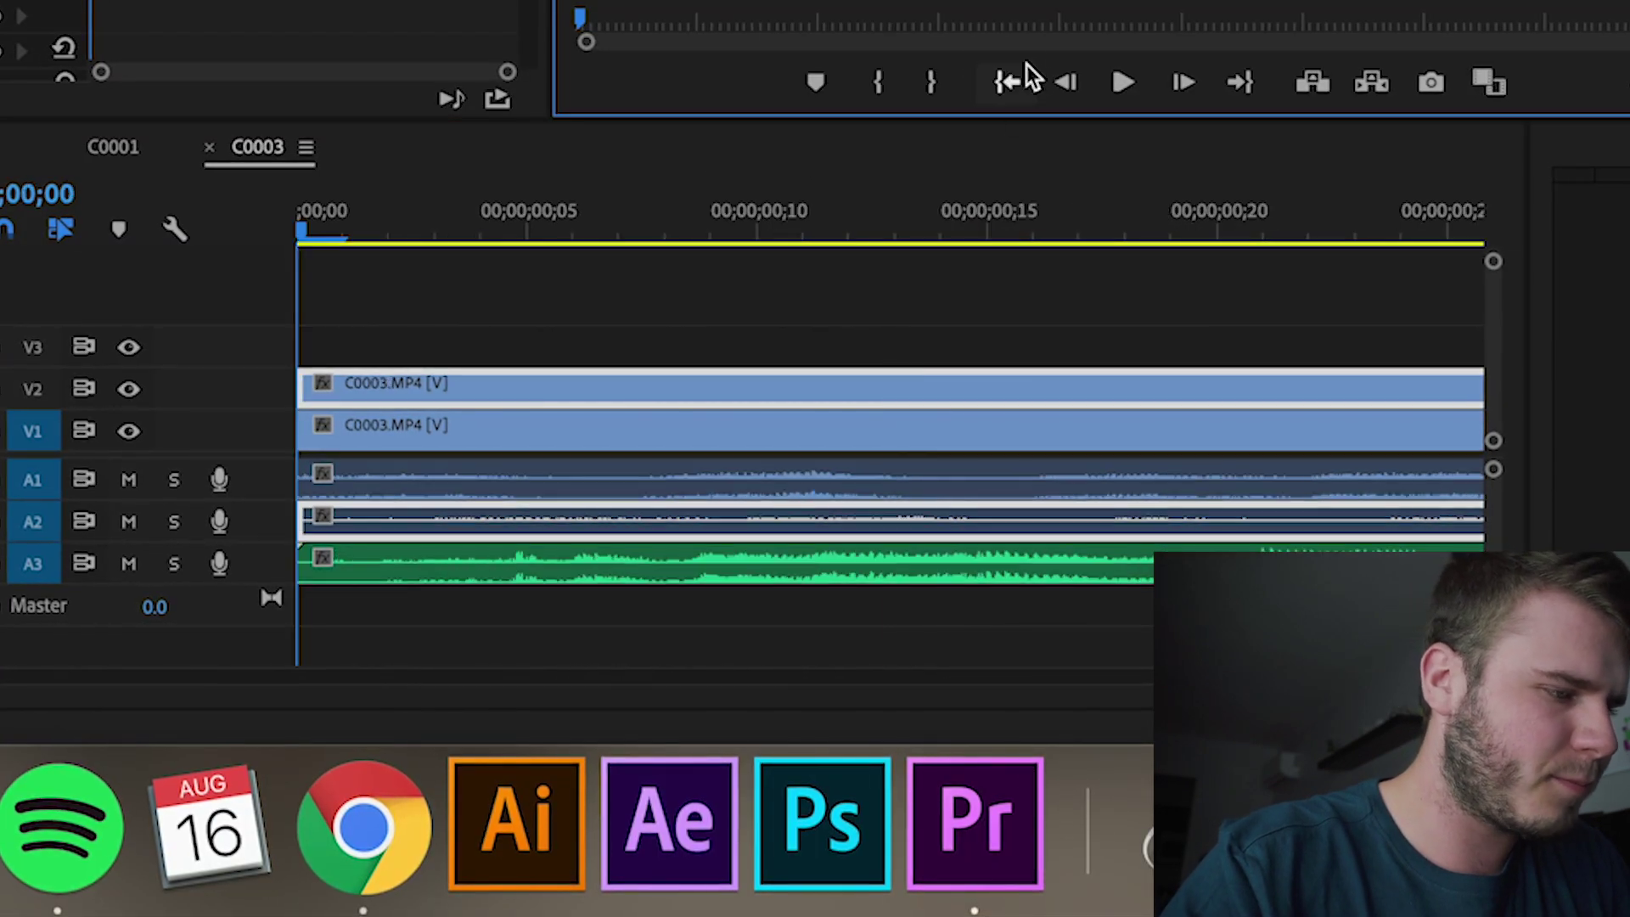
key("space")
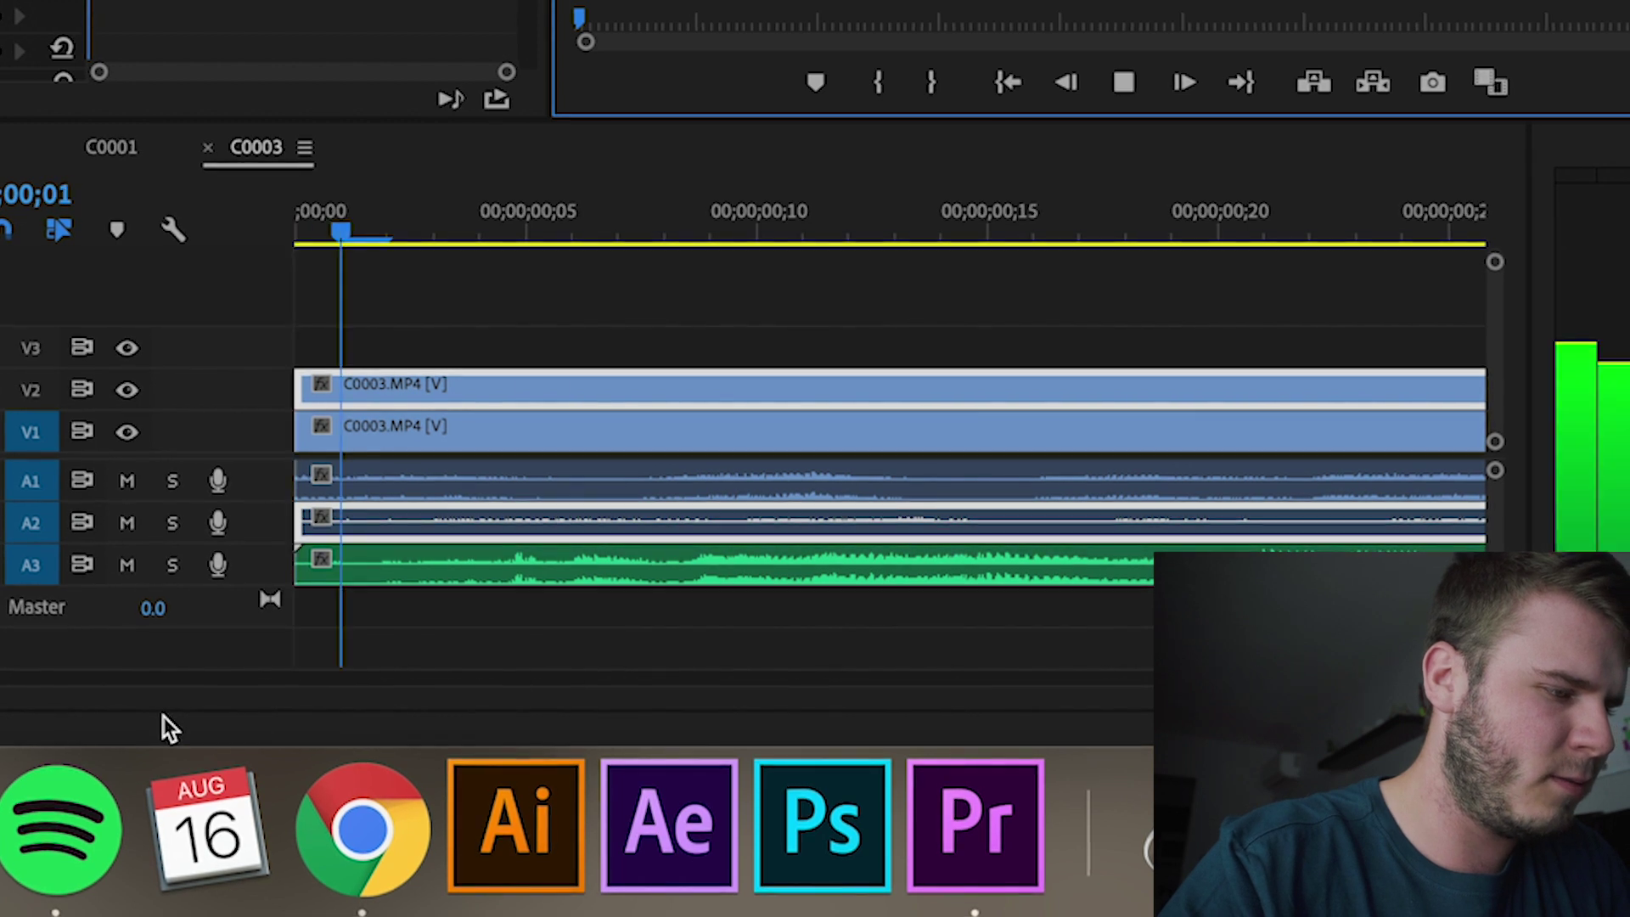
Step: Move the V2 clip with its A2 audio to 00;00;00;05 and the V1 clip with its A1 audio to 00;00;00;06
key("space")
left_click_drag(440, 532, 664, 530)
left_click_drag(538, 466, 744, 451)
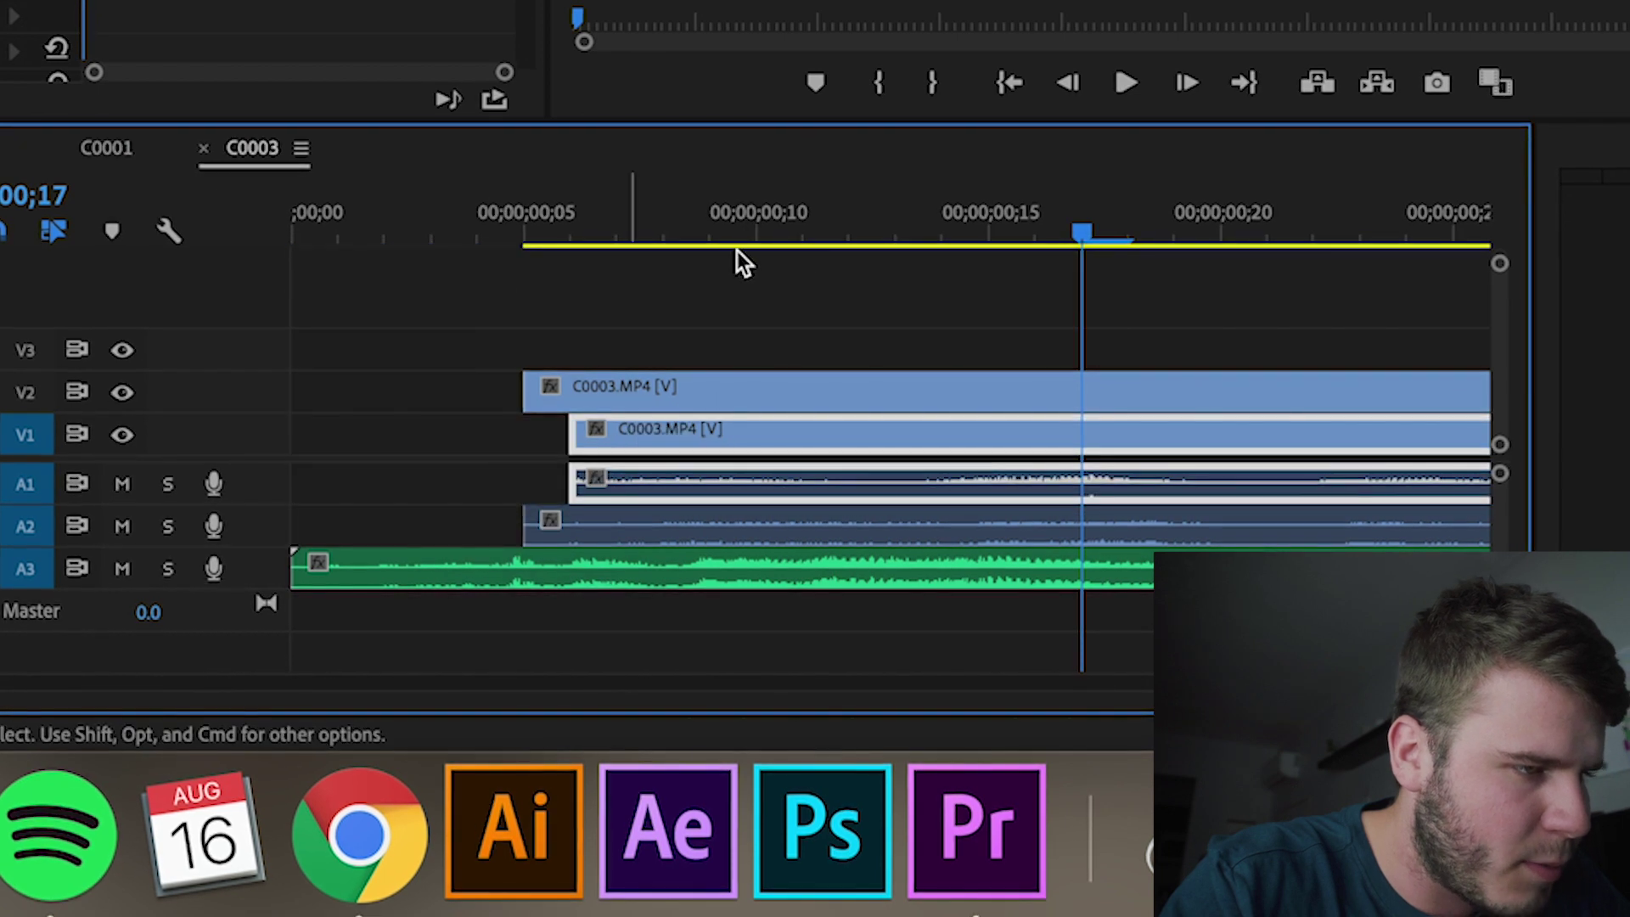
Step: Play the opening seconds repeatedly to check the shifted camera clips' sync against the A3 episode audio
left_click(997, 70)
key("space")
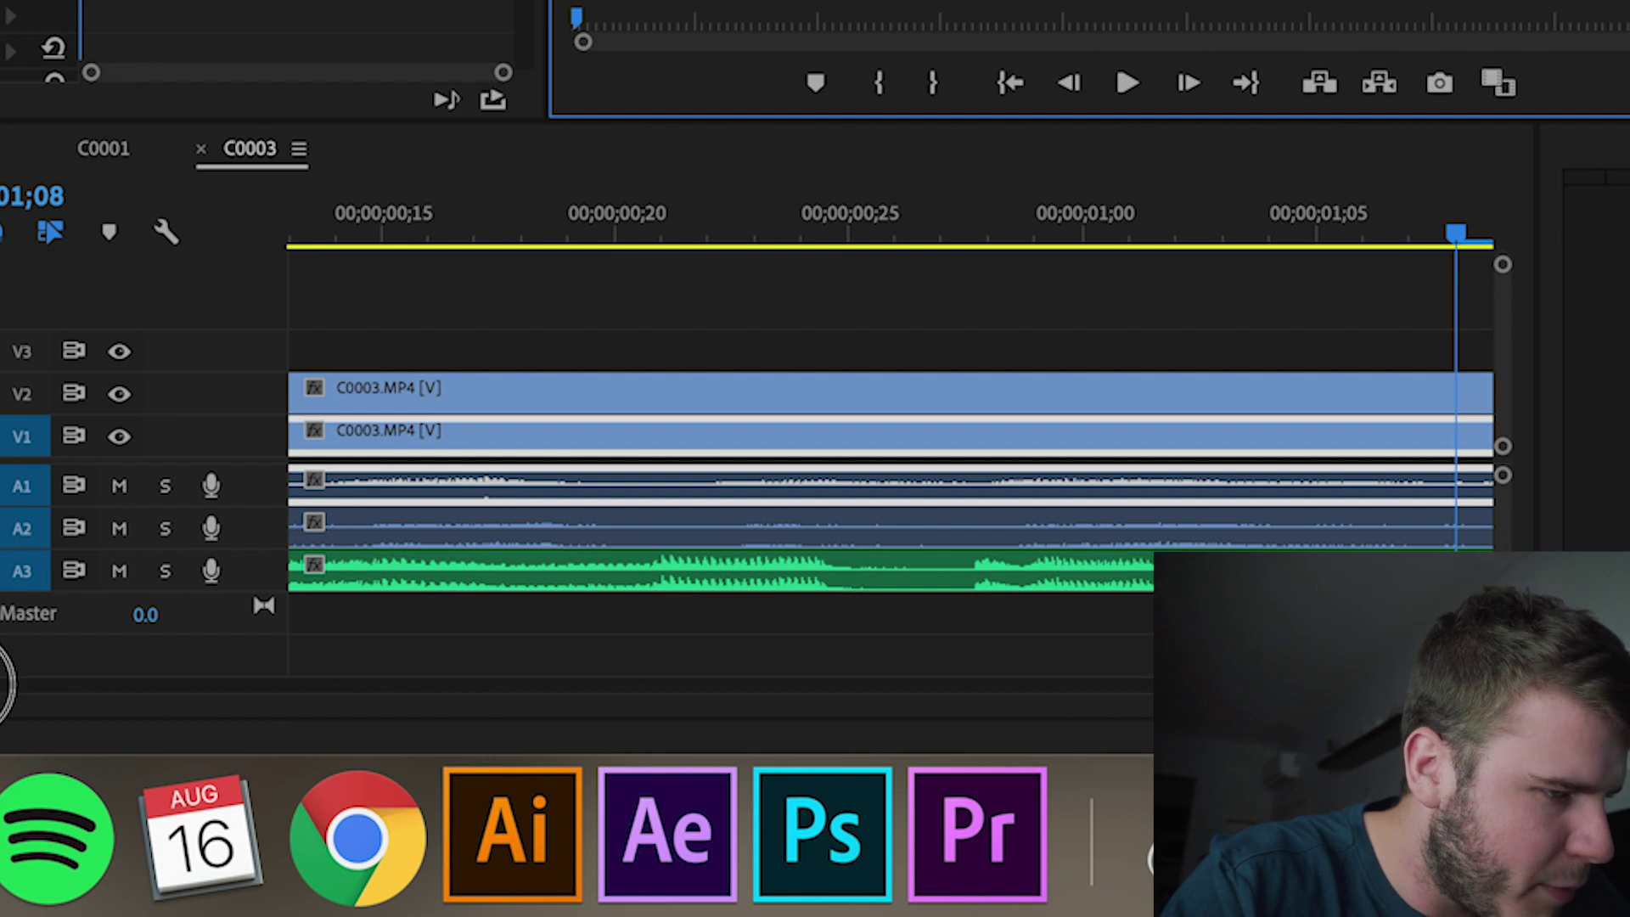
left_click_drag(4, 685, 19, 692)
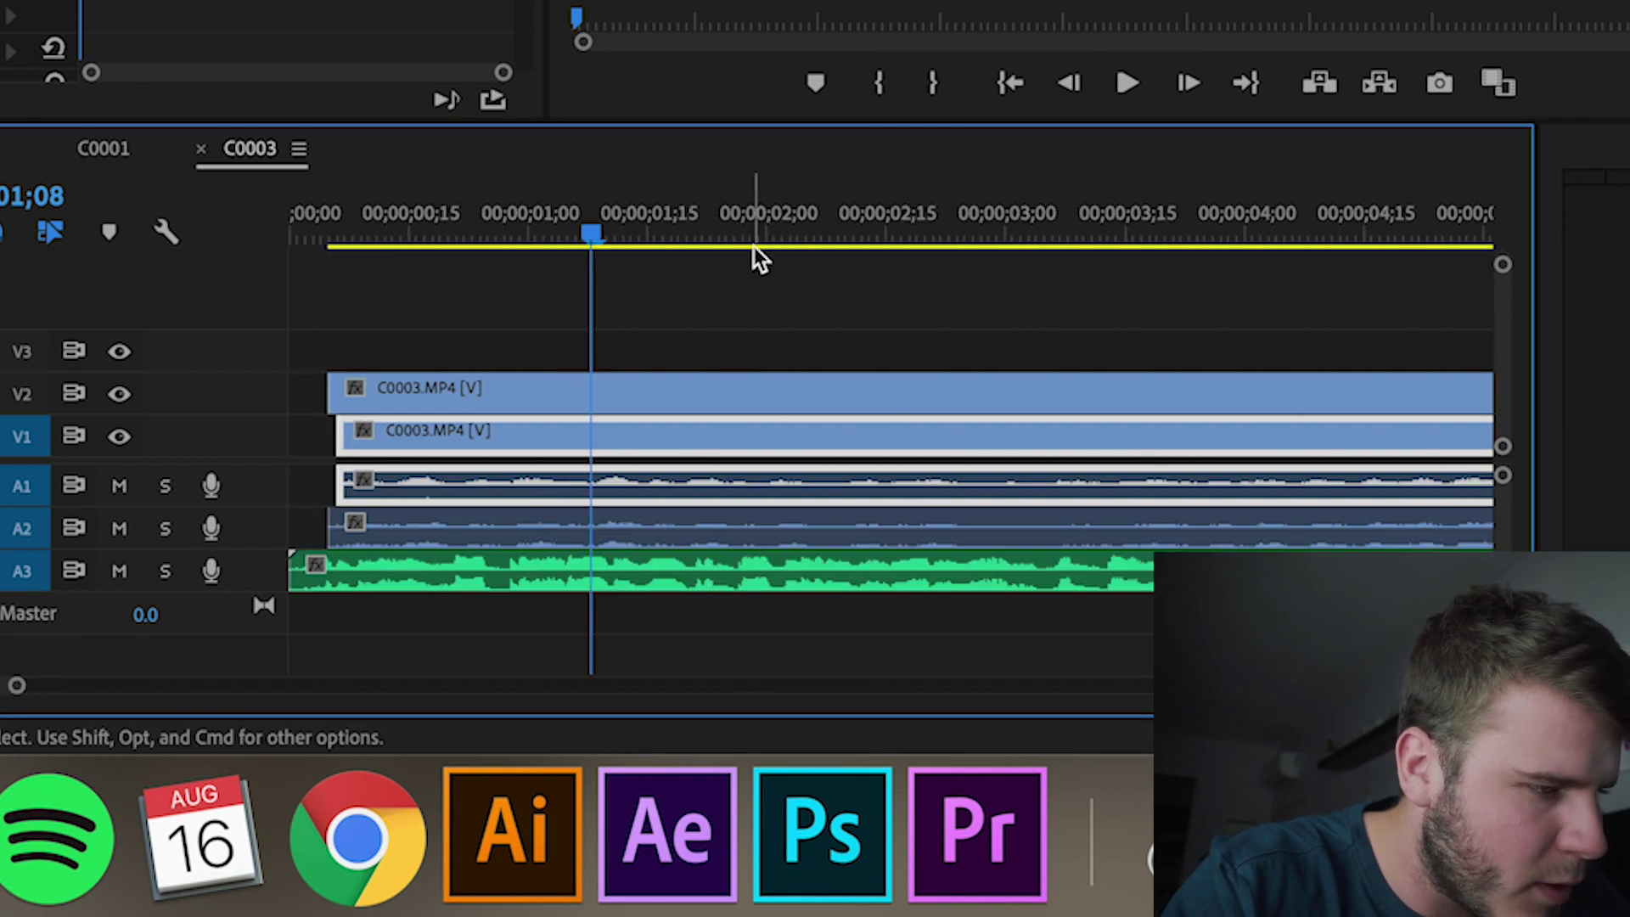
left_click(739, 204)
key("space")
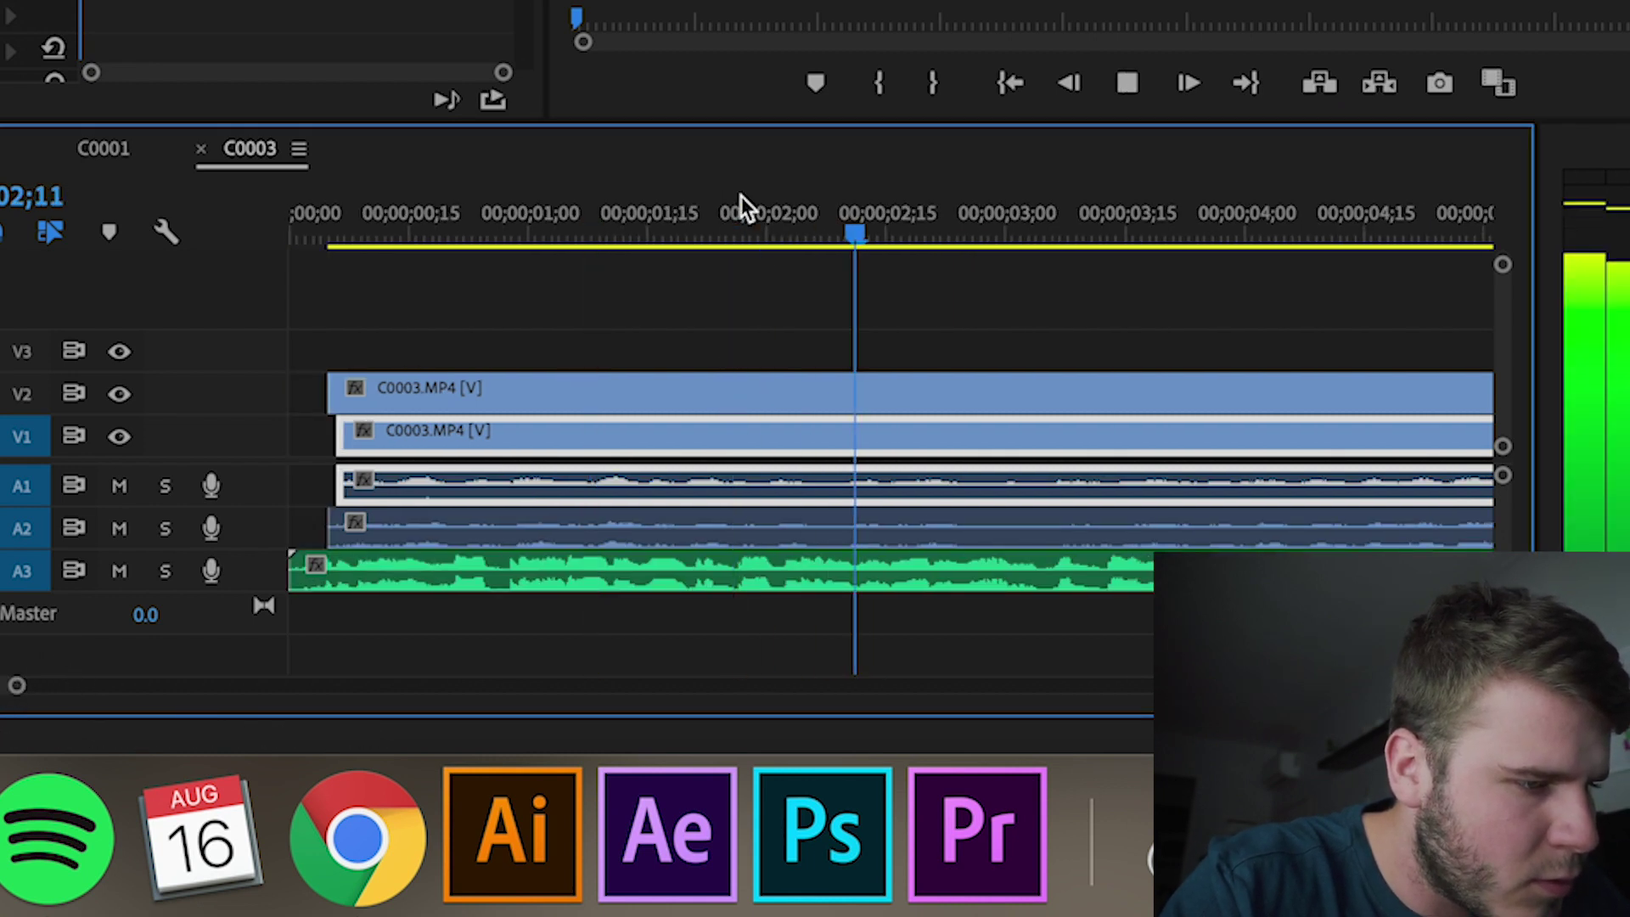
key("space")
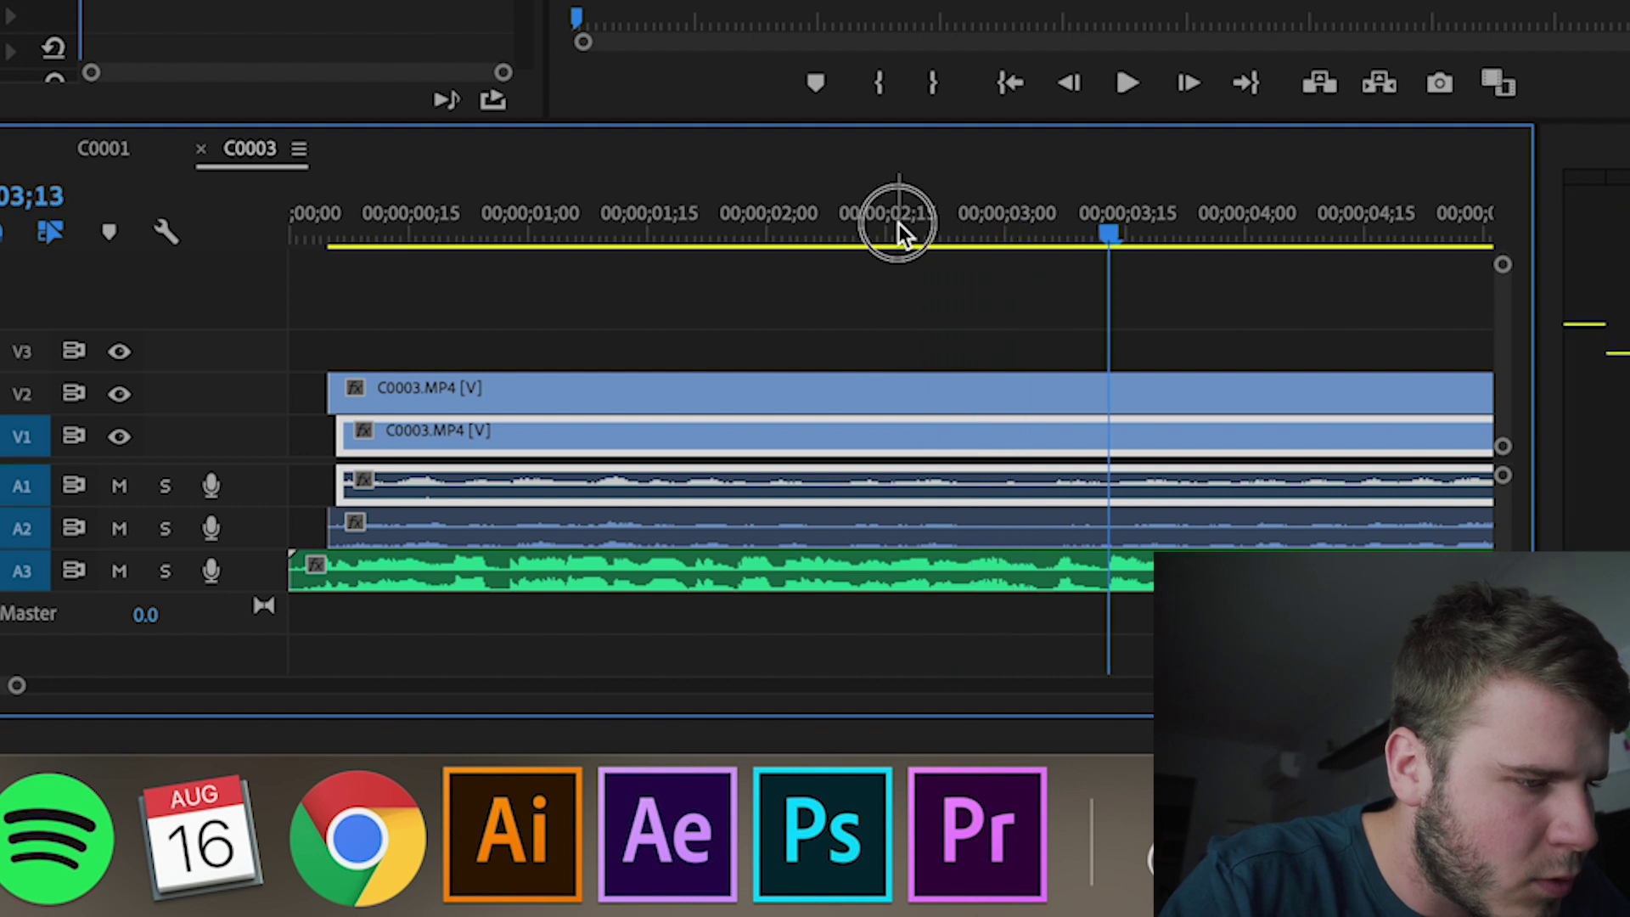
left_click_drag(899, 222, 967, 216)
key("space")
key("space")
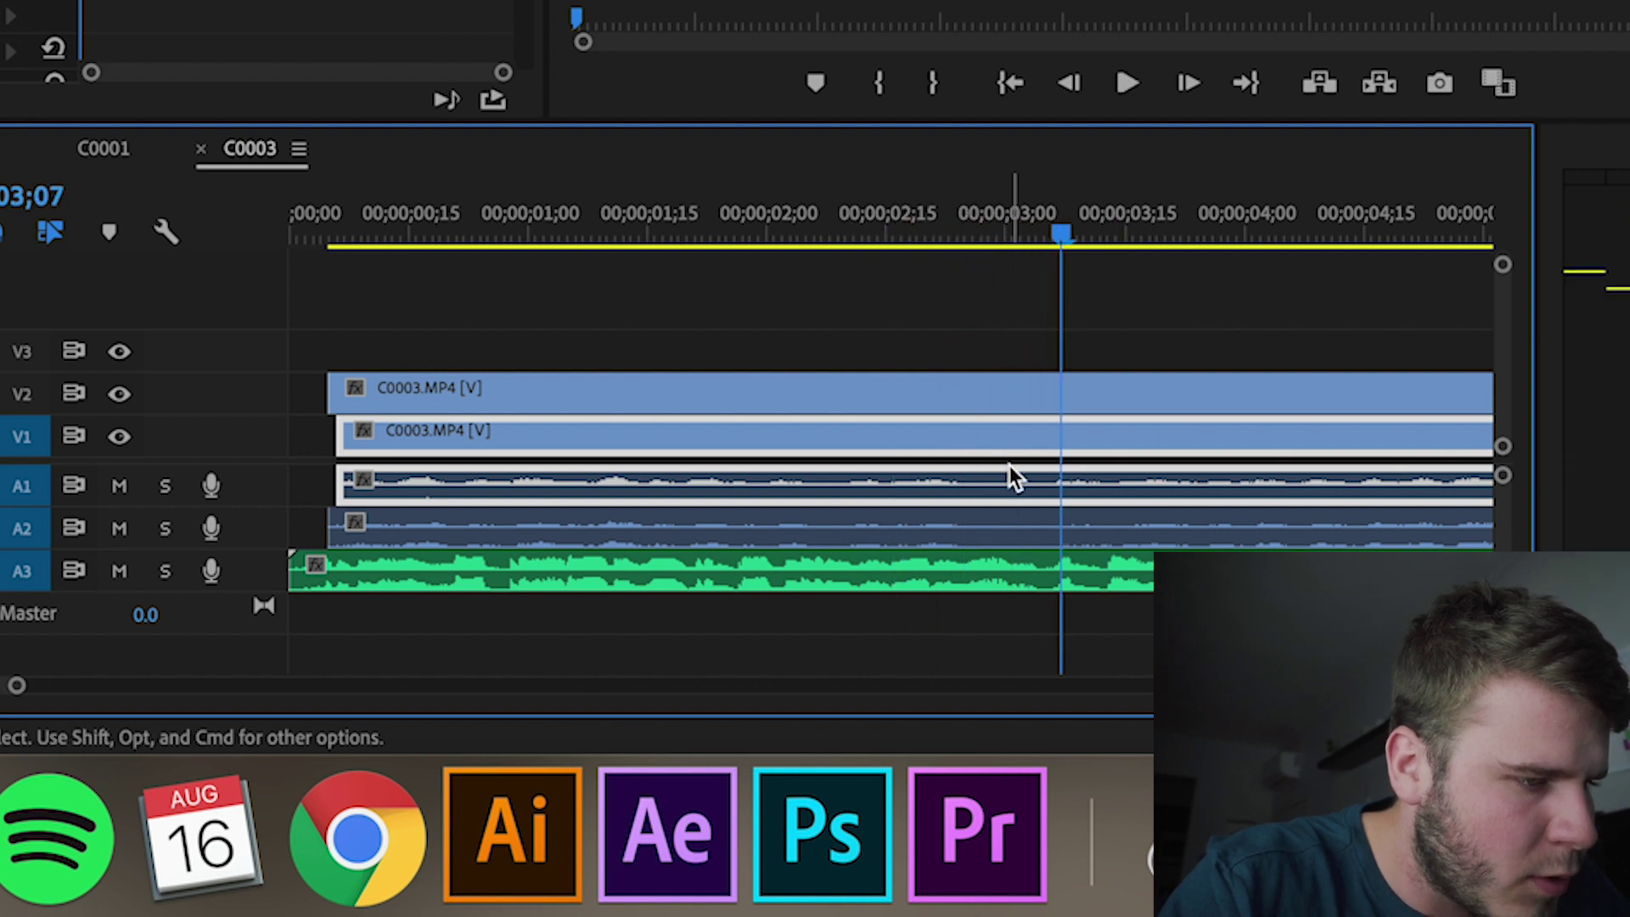
Step: Move the V1 clip with its A1 audio to start at 00;00;00;12, and play the section to check its sync
left_click_drag(1017, 489, 1062, 486)
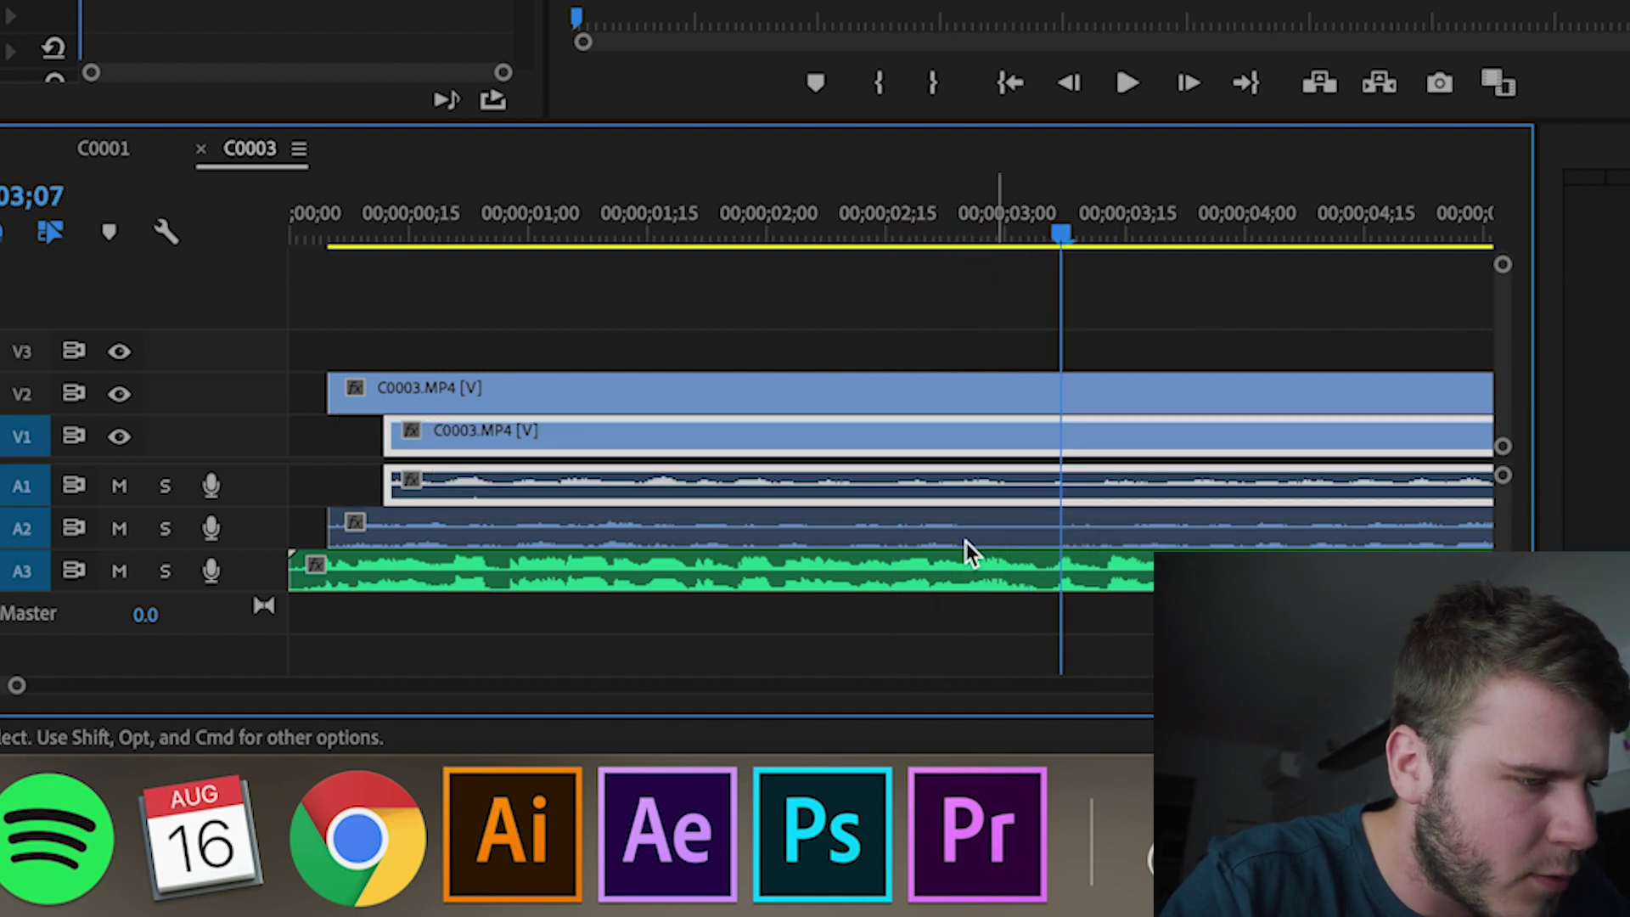
left_click(1025, 225)
key("space")
key("space")
key("space")
key("space")
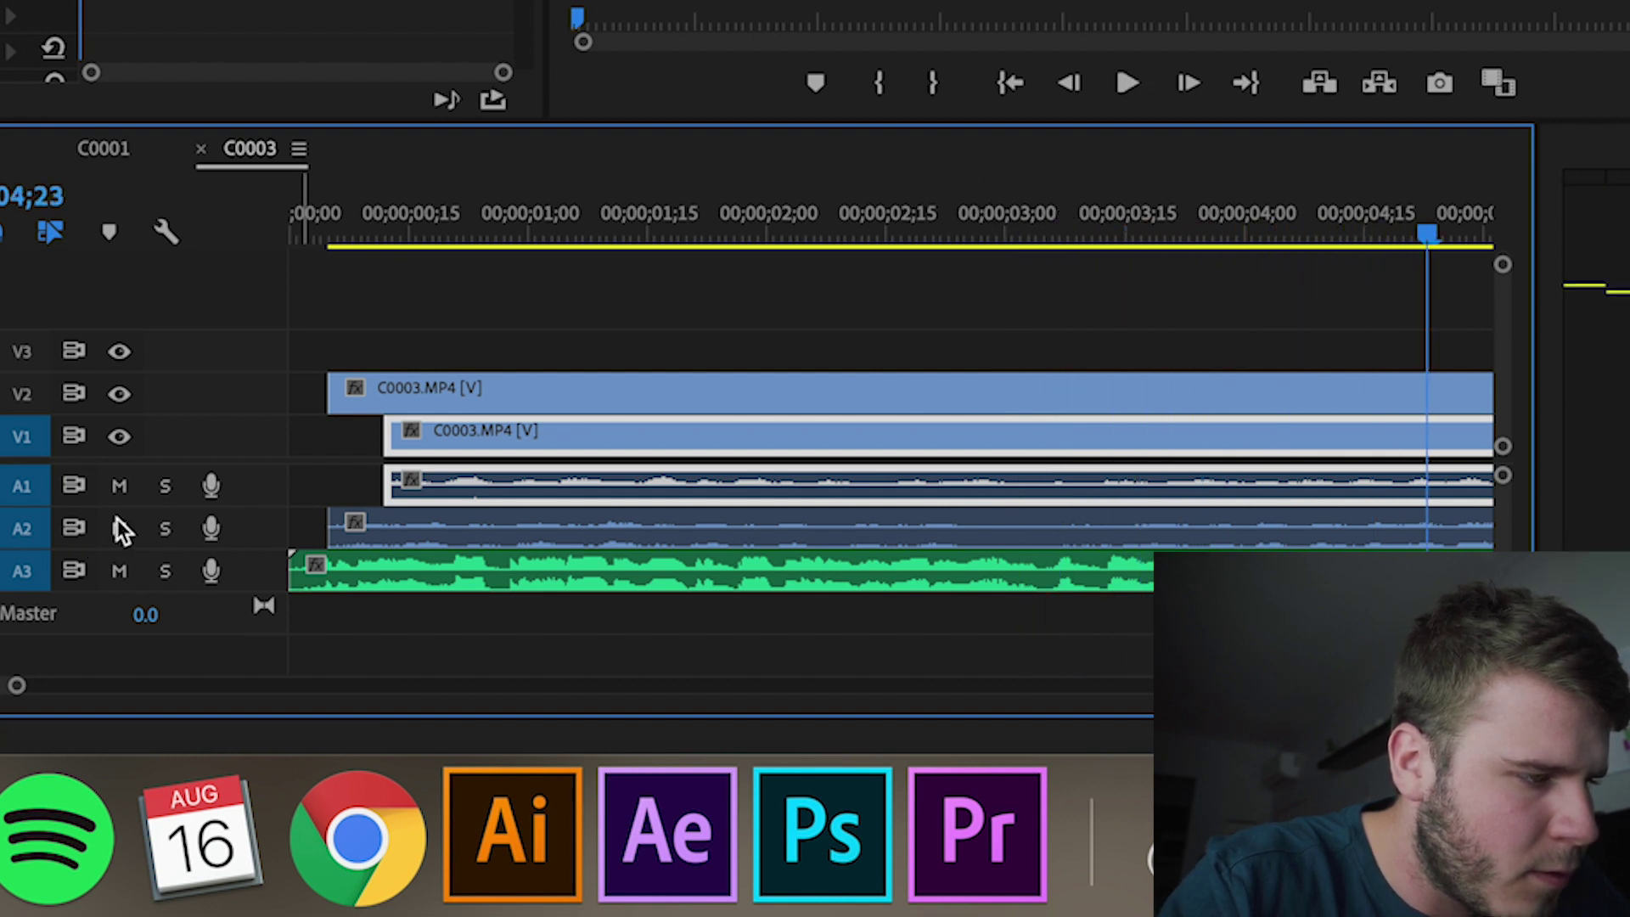
Step: Play A3 soloed together with A1, and with A2 in place of A1, to compare each camera's audio with the episode audio
left_click(164, 573)
key("space")
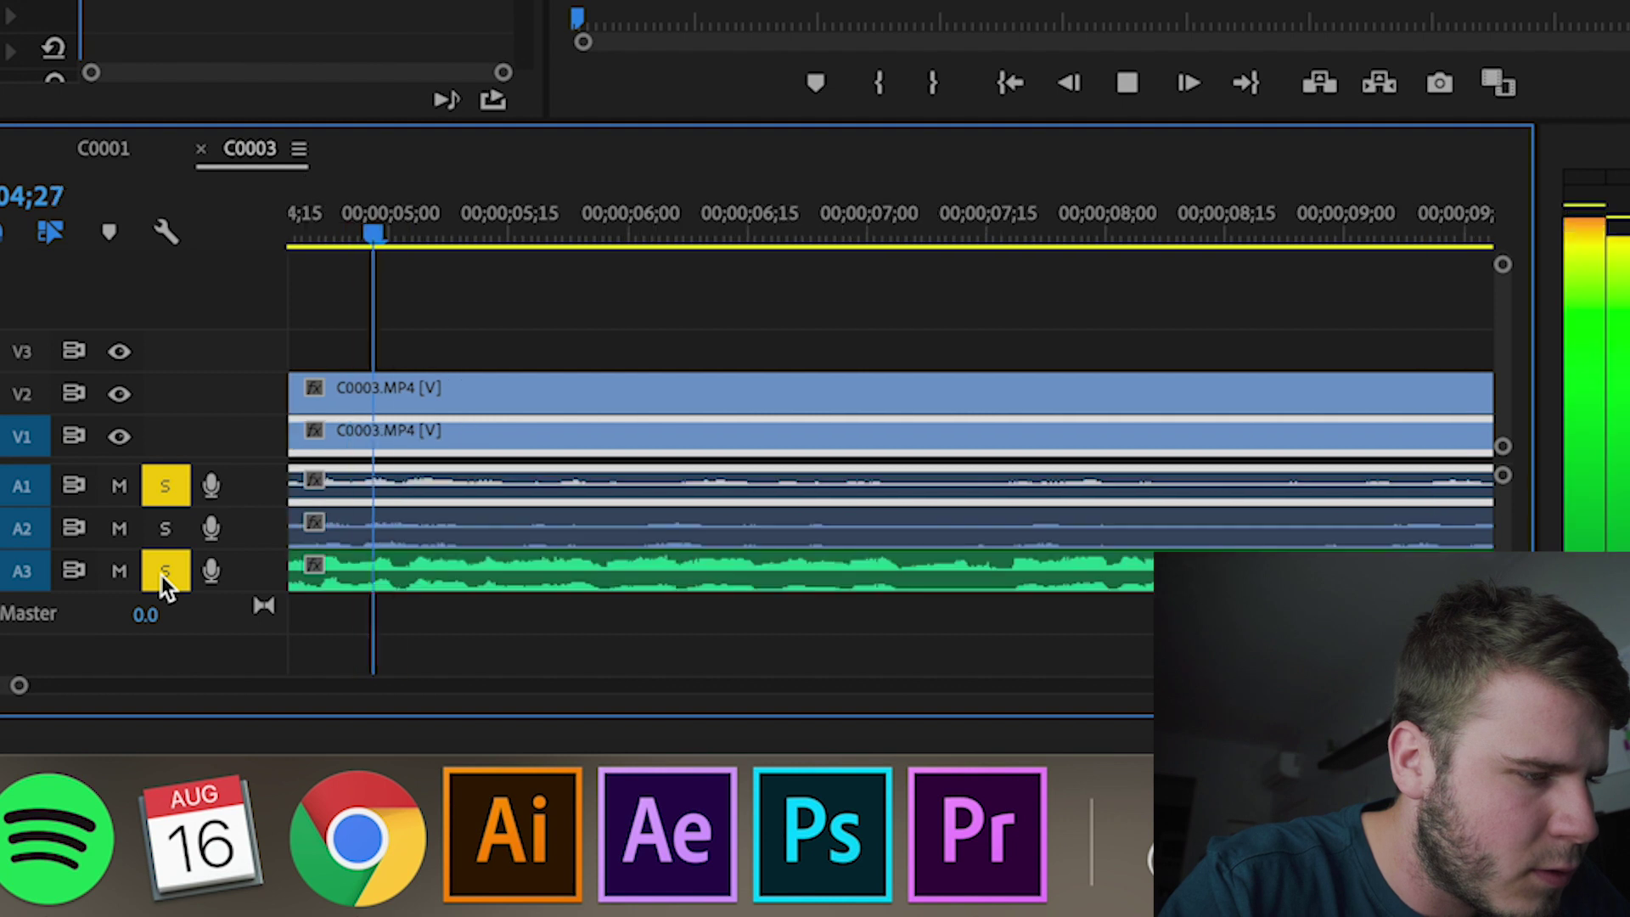
key("space")
left_click(157, 484)
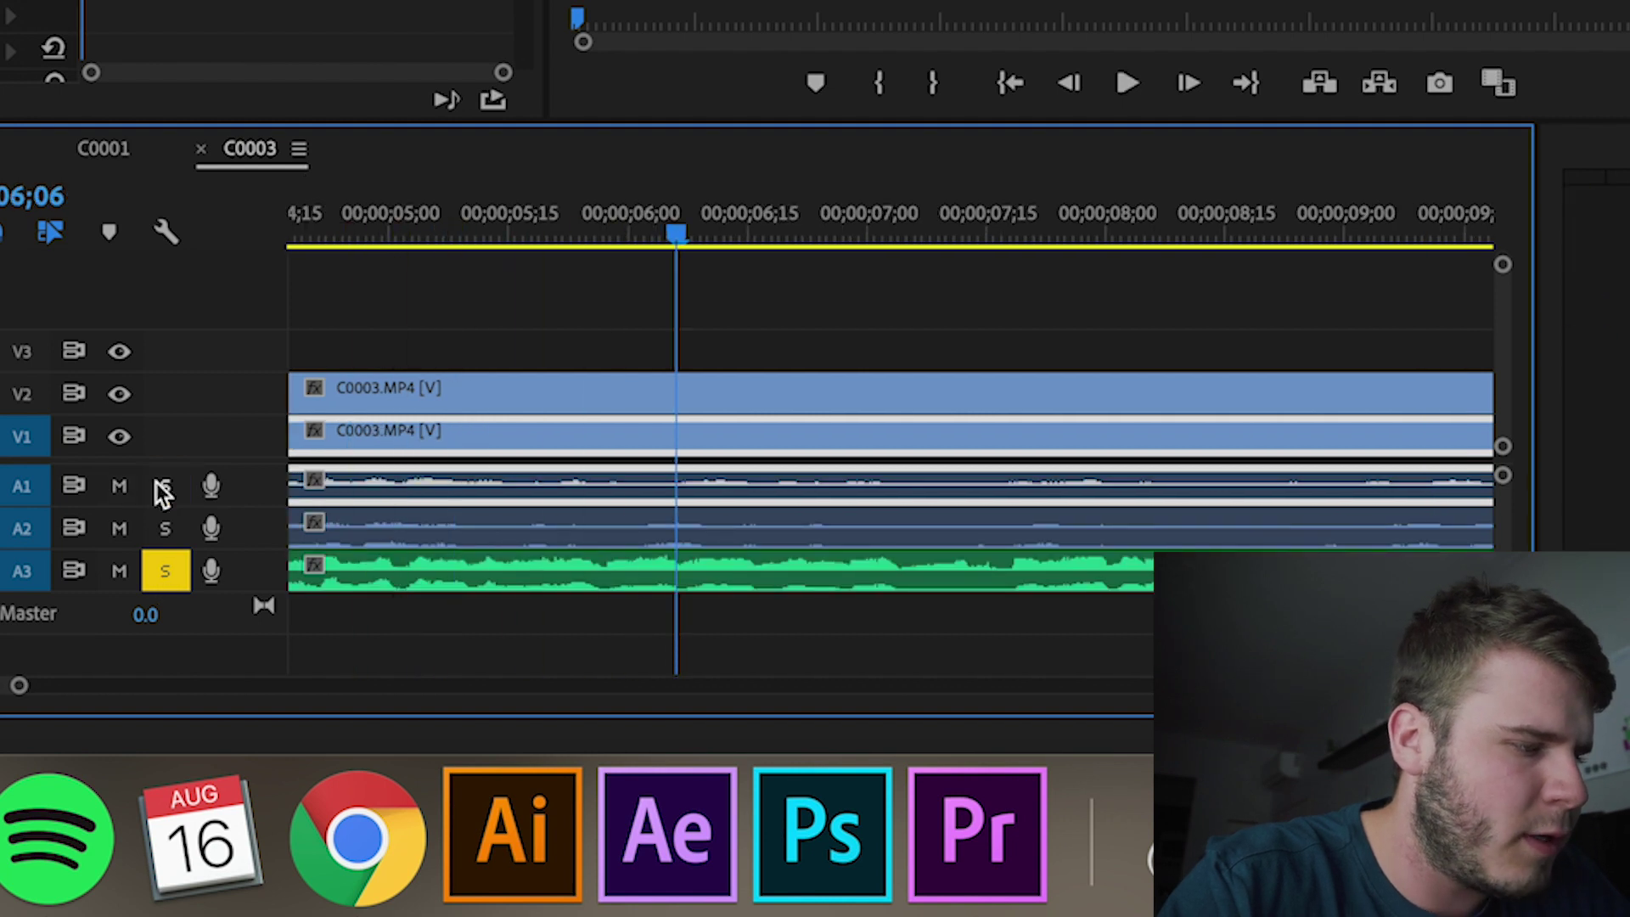
left_click(160, 518)
key("space")
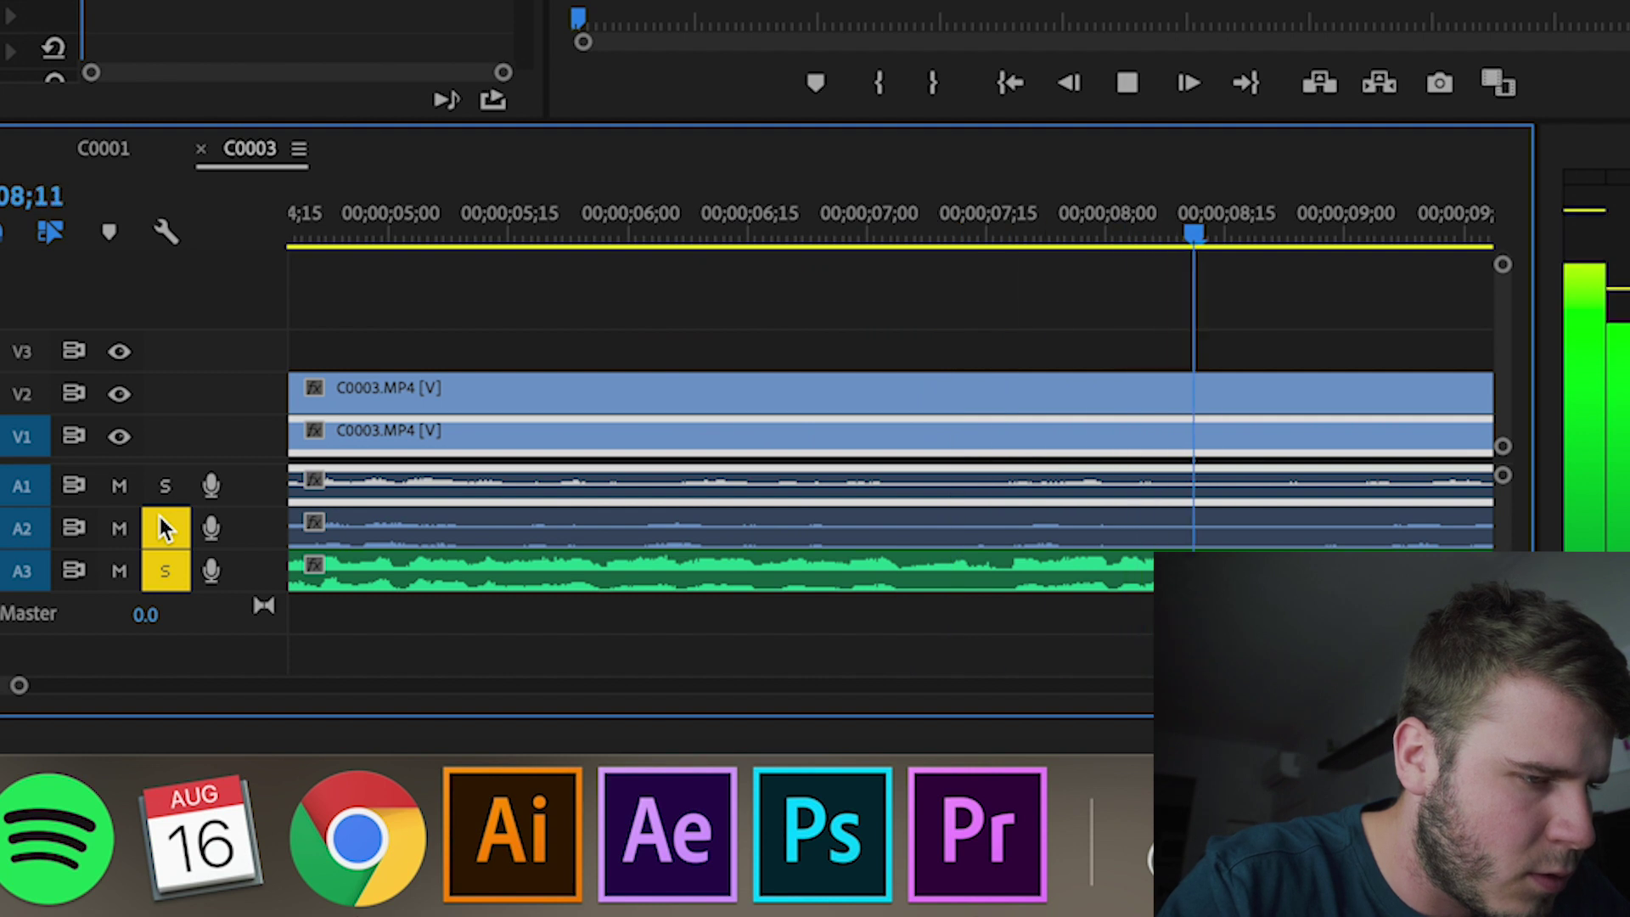
key("space")
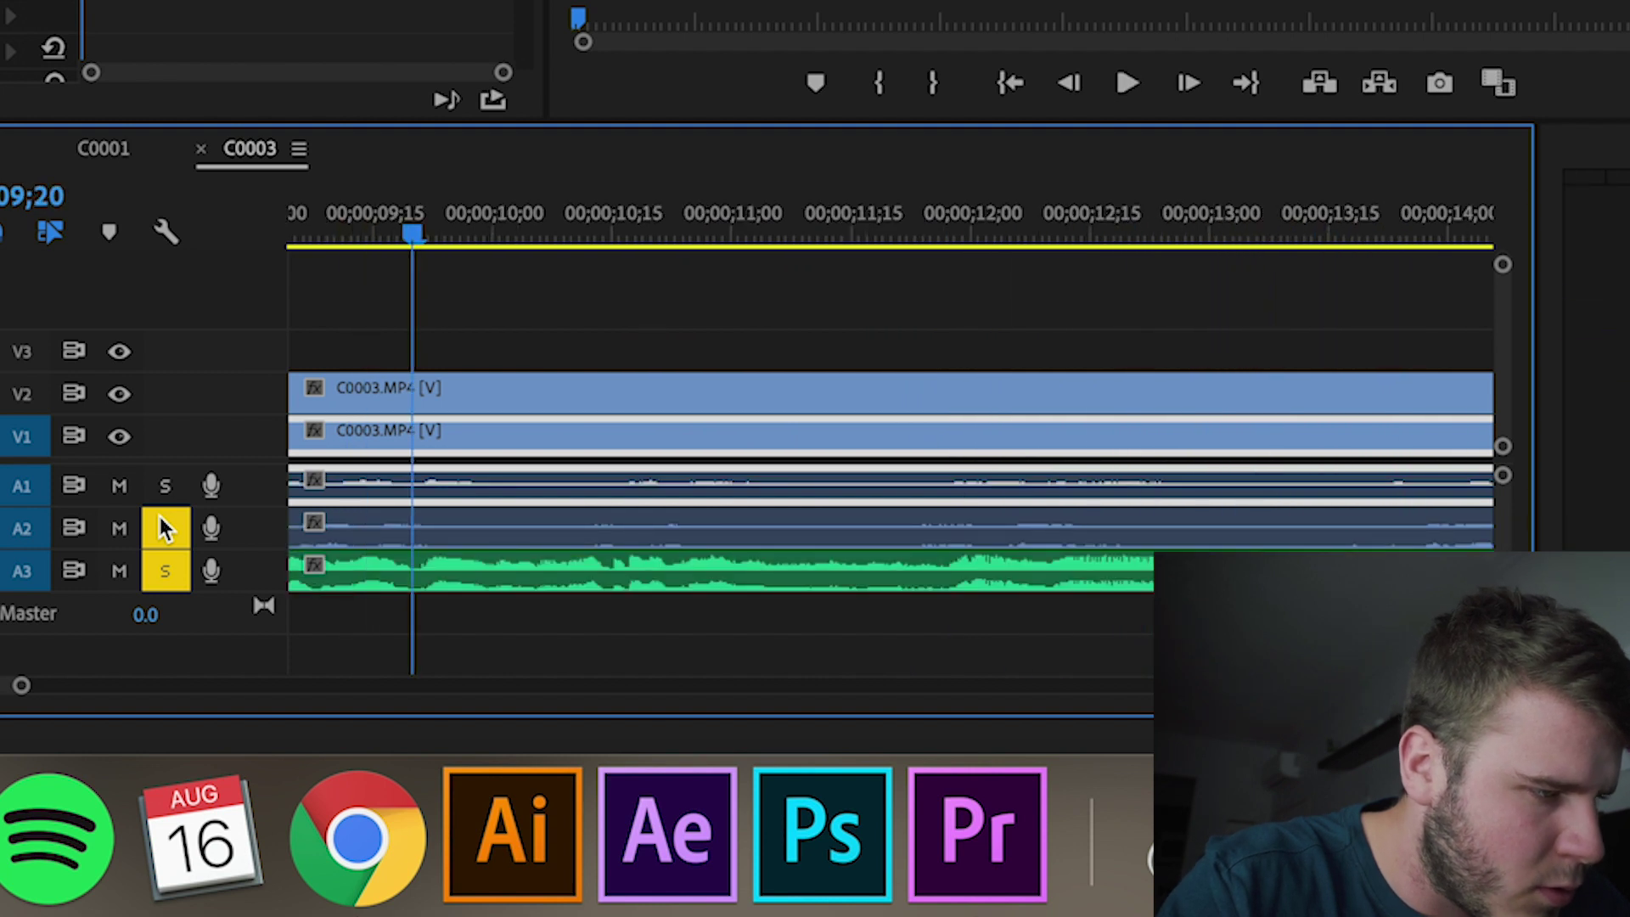
key("space")
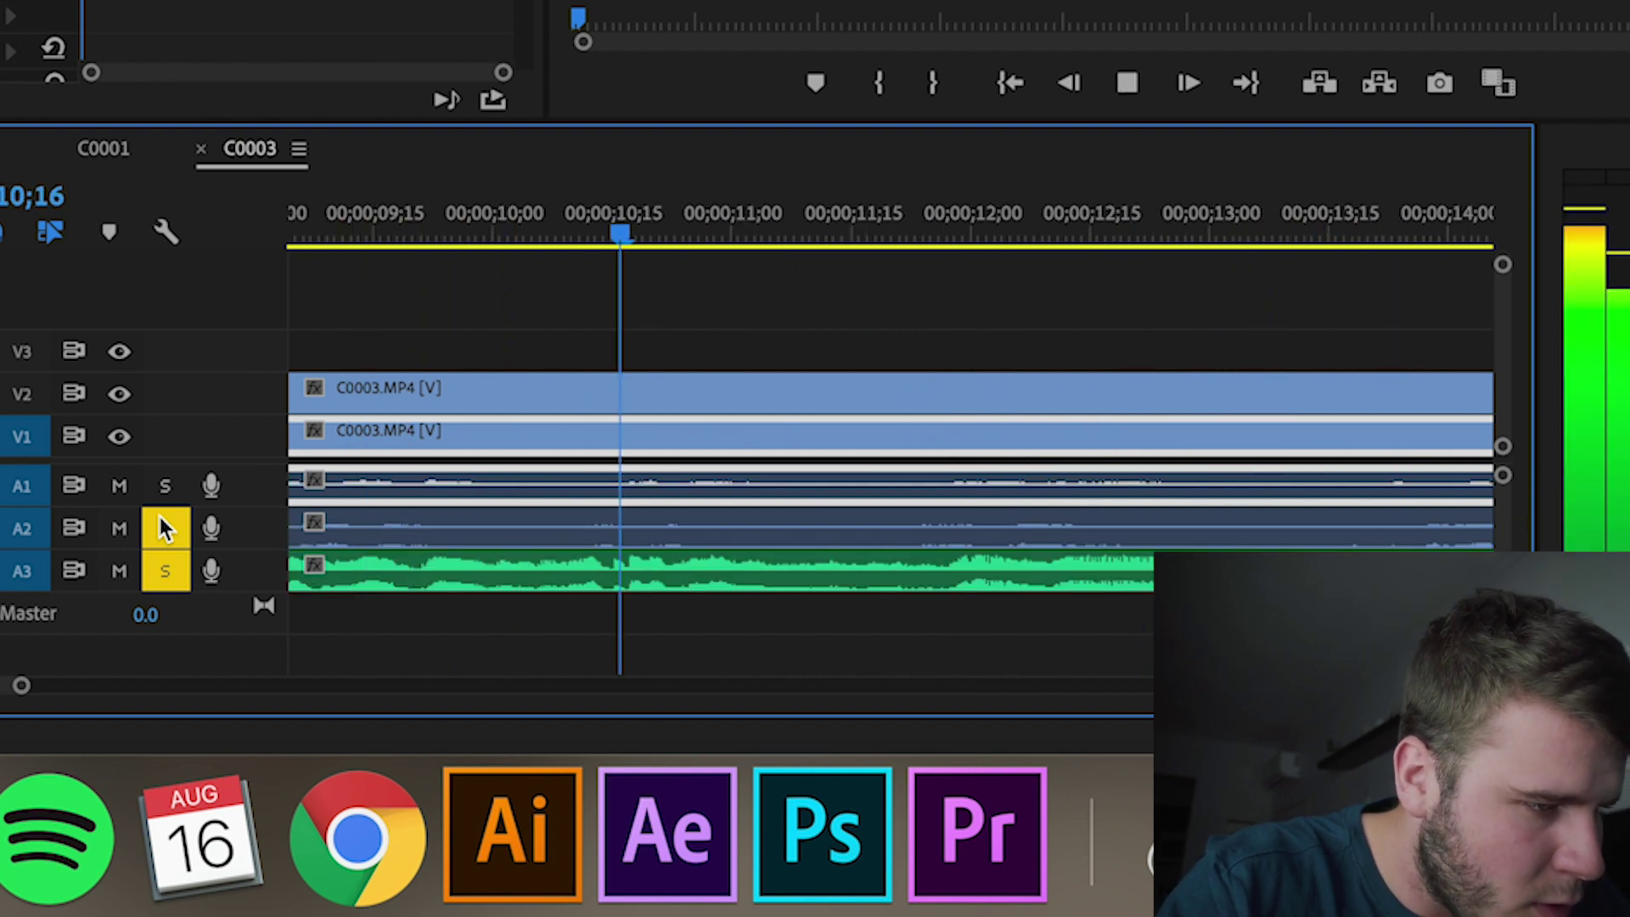
Step: Move the V2 clip with its A2 audio to start at 00;00;00;12, and play with all three audio tracks soloed
key("space")
left_click_drag(1041, 533, 1016, 501)
key("space")
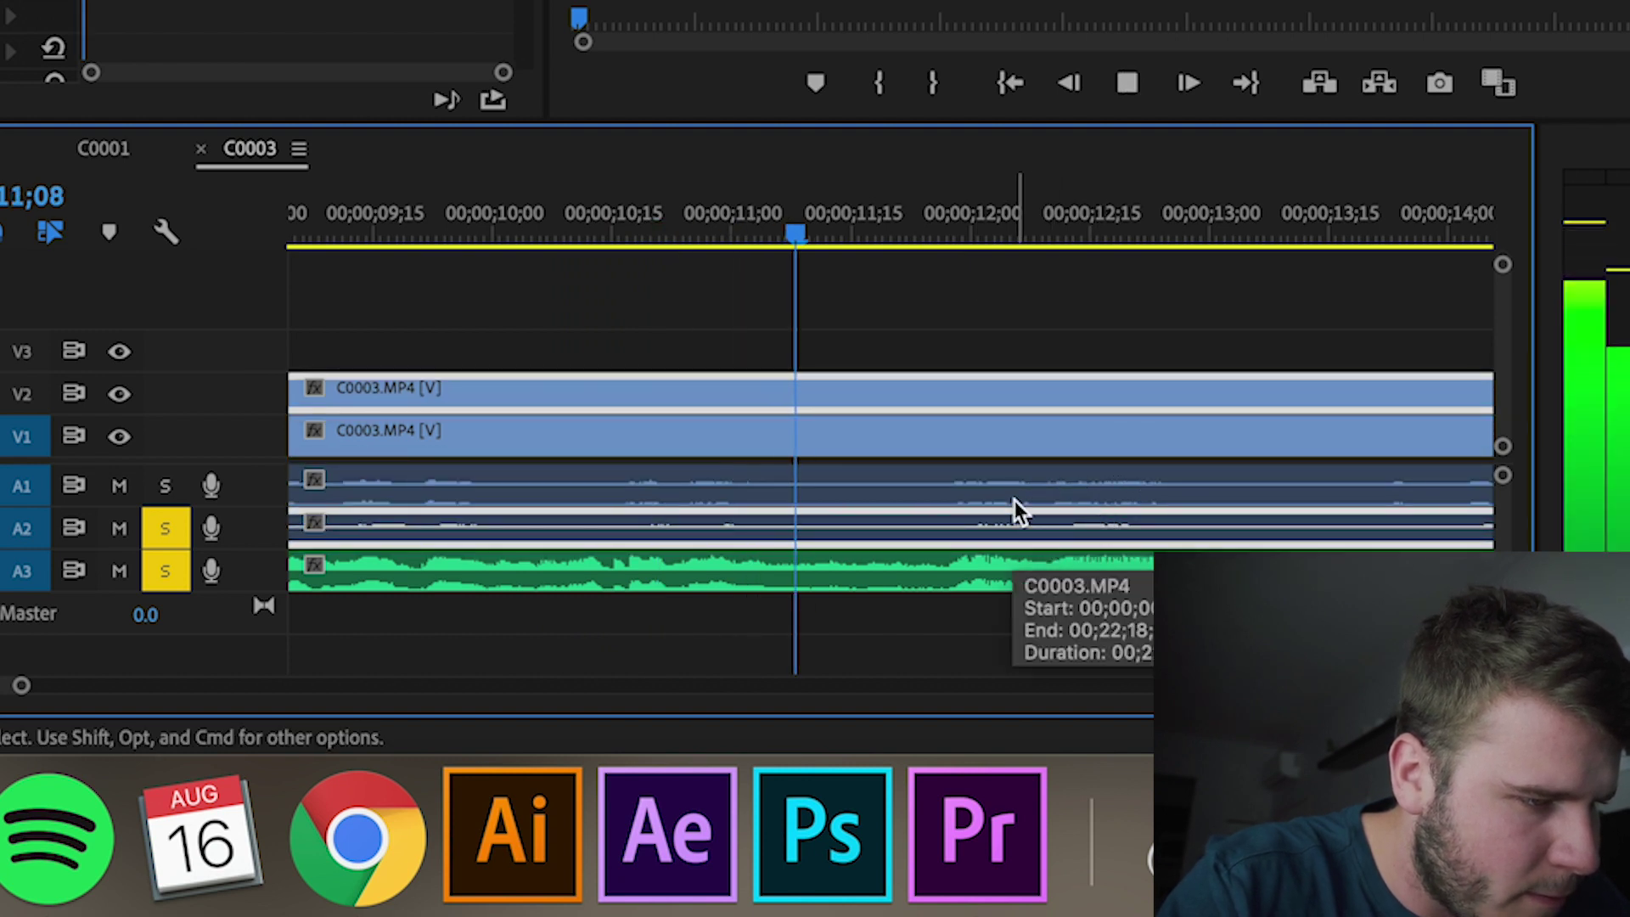
key("space")
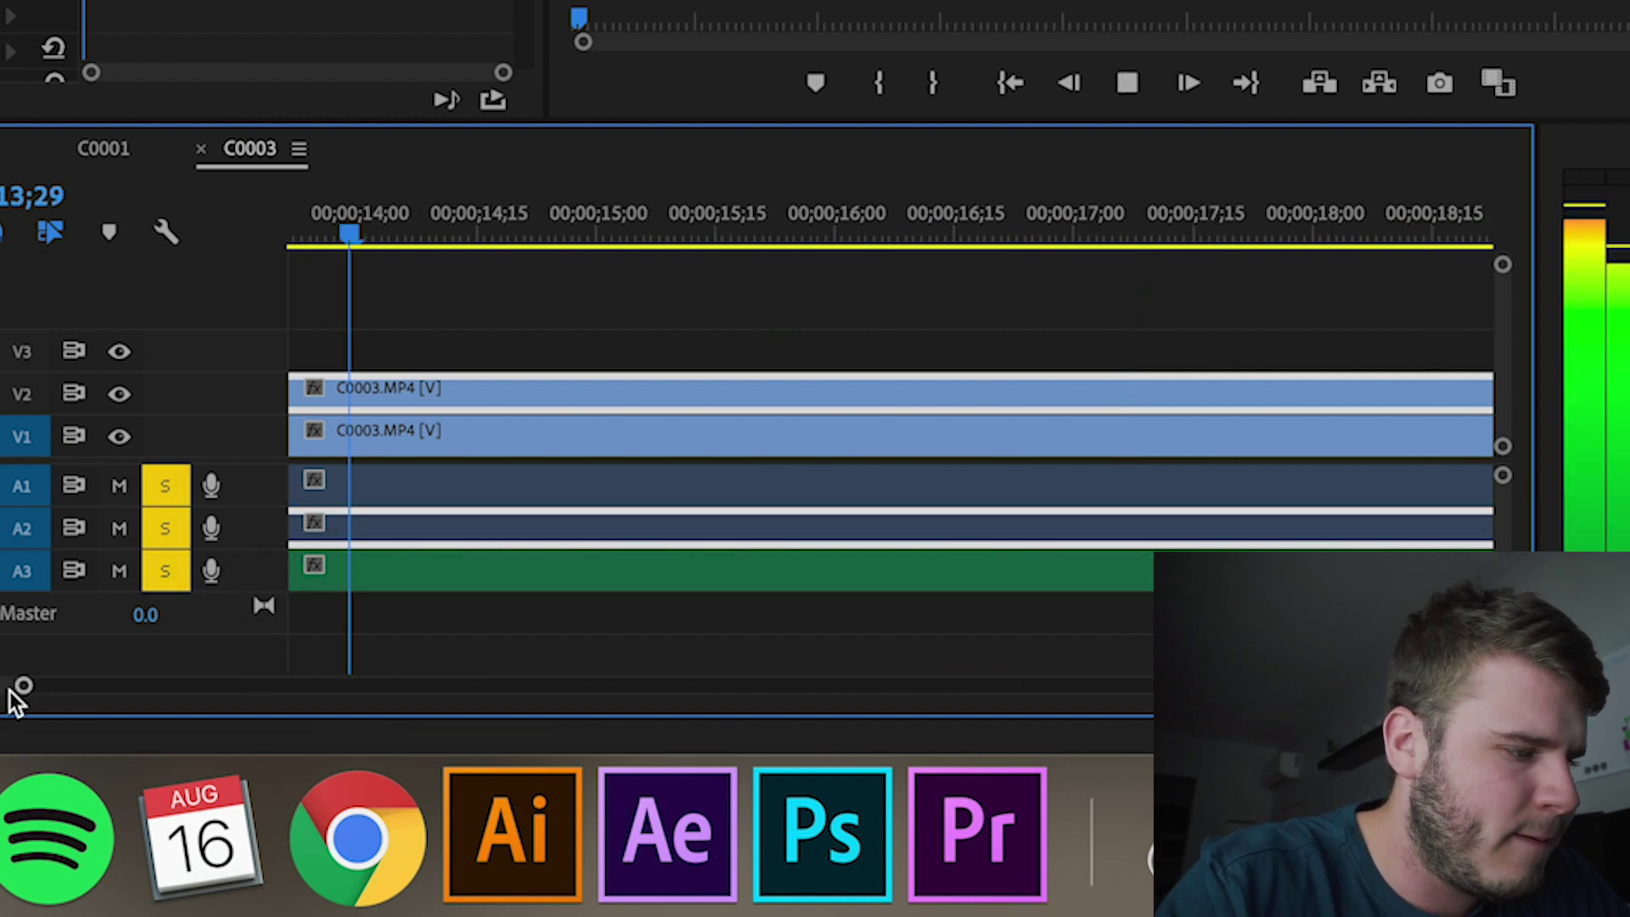
Step: Stop playback near the sequence start, select the V1 clip, and save the project
left_click_drag(23, 695, 495, 625)
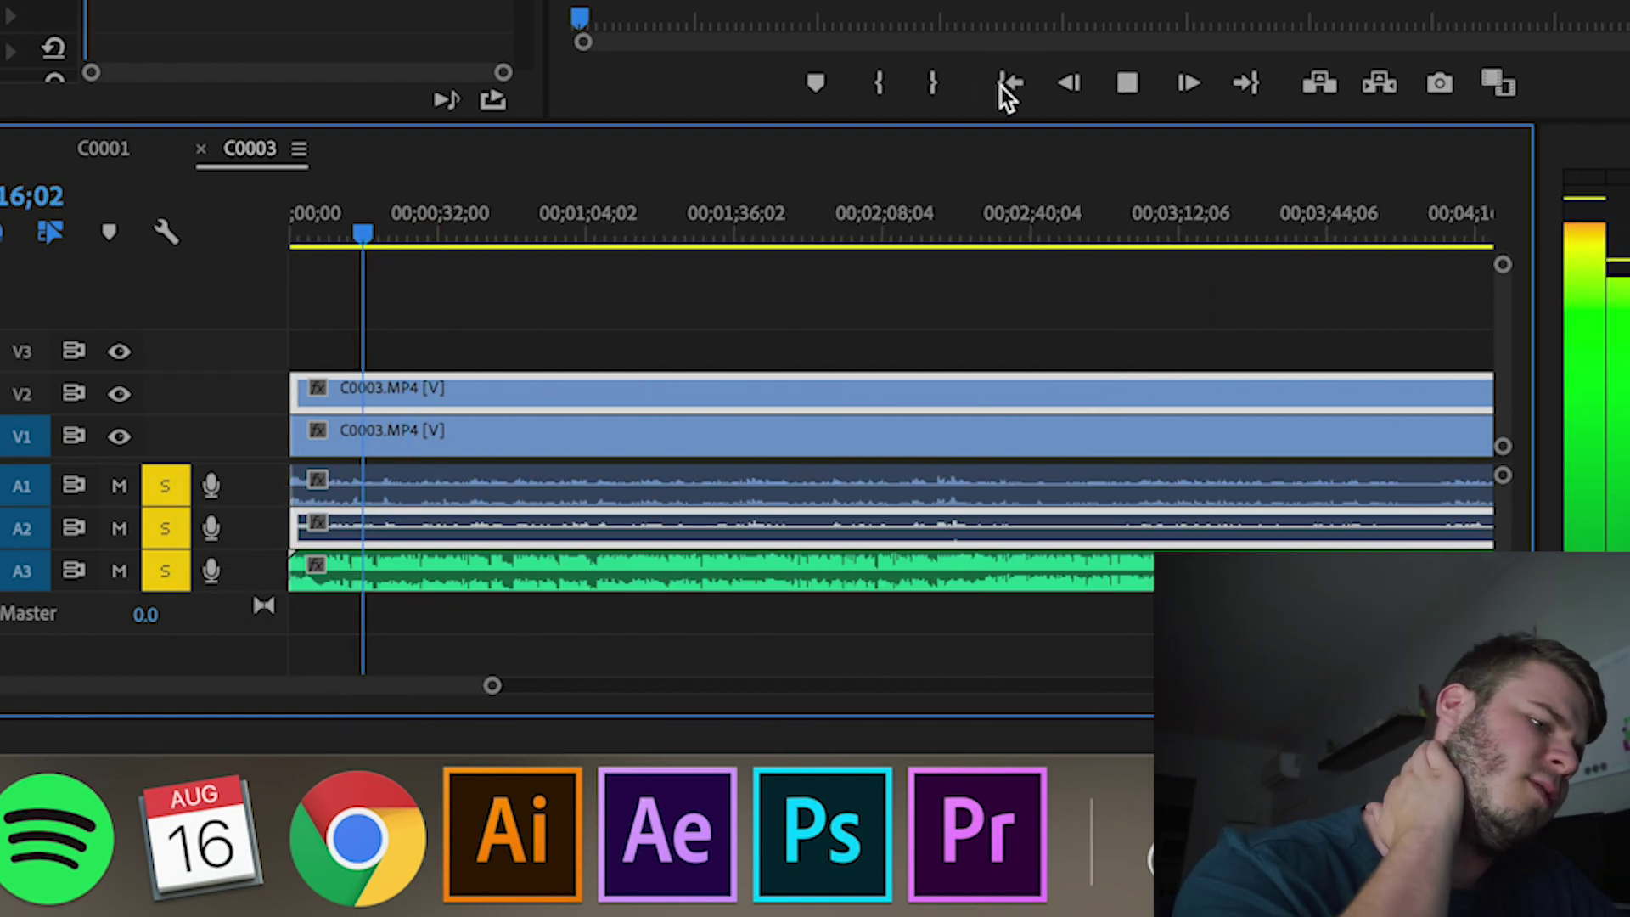
left_click(1008, 83)
key("space")
left_click(627, 432)
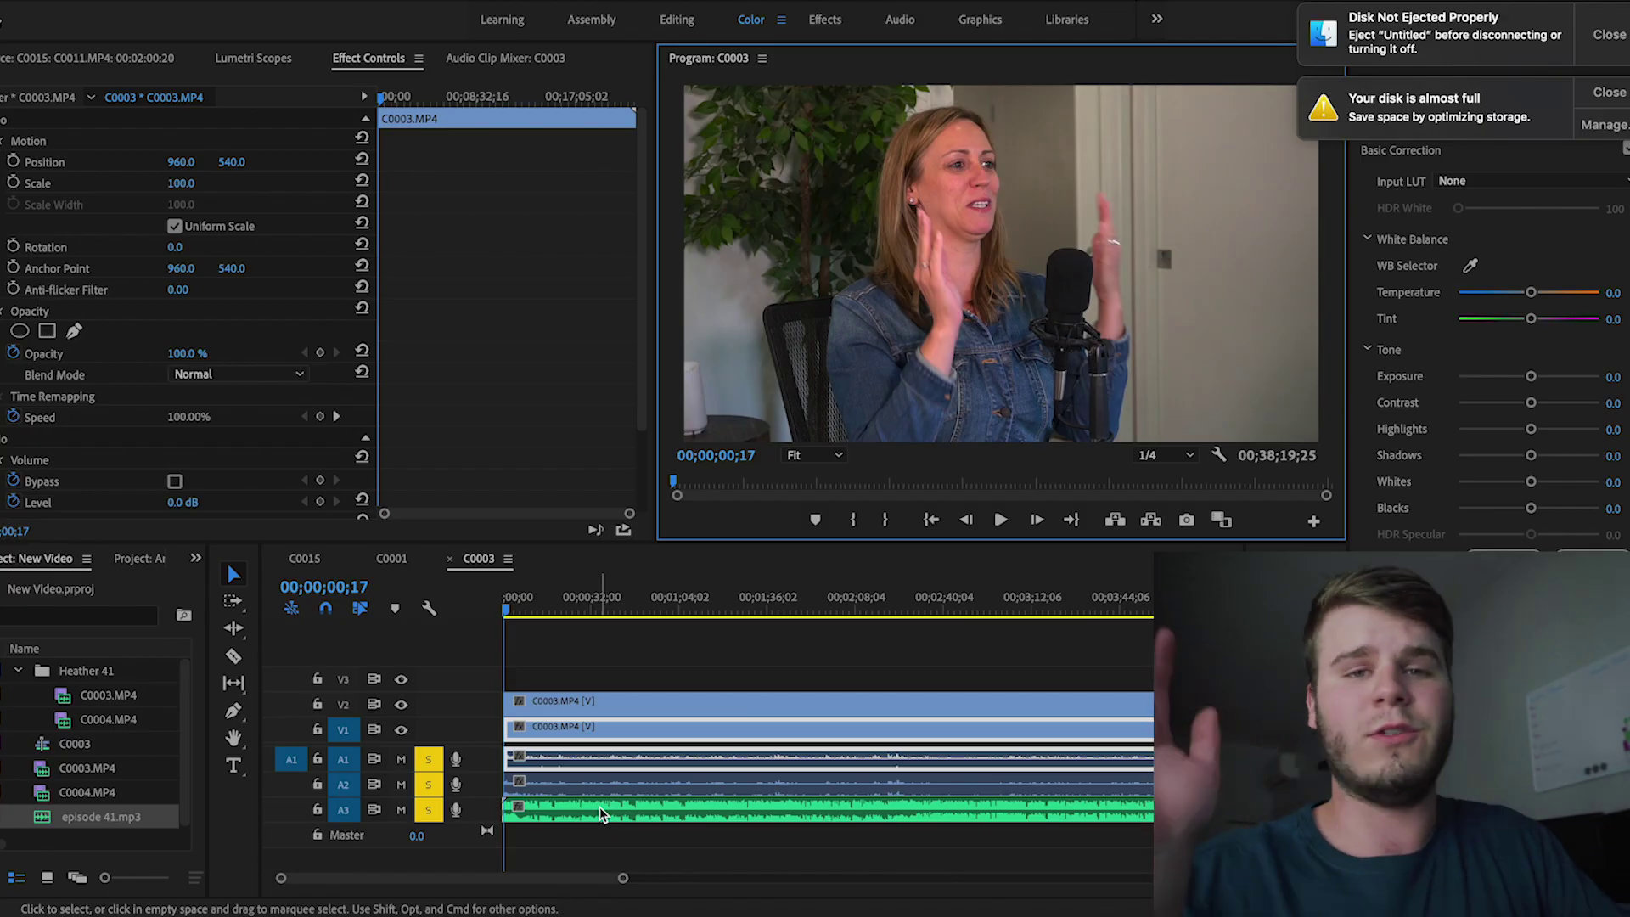
key("super+s")
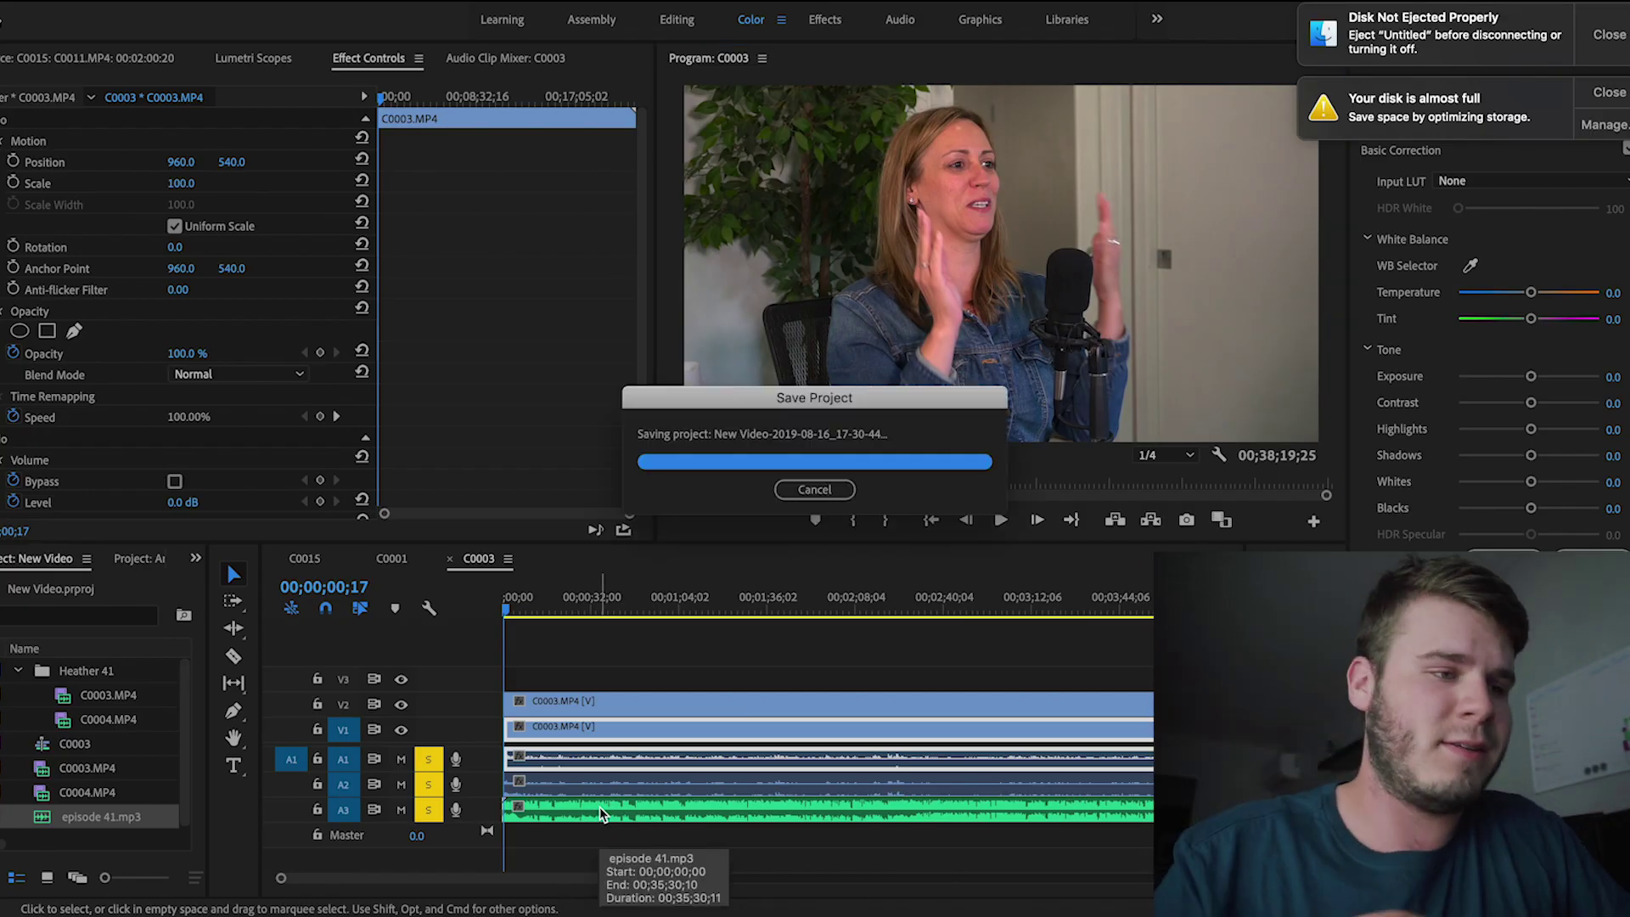
Step: Extend the beginnings of the V2 and V1 clips with their linked audio back to the sequence start, and return the playhead there
left_click_drag(622, 886, 467, 881)
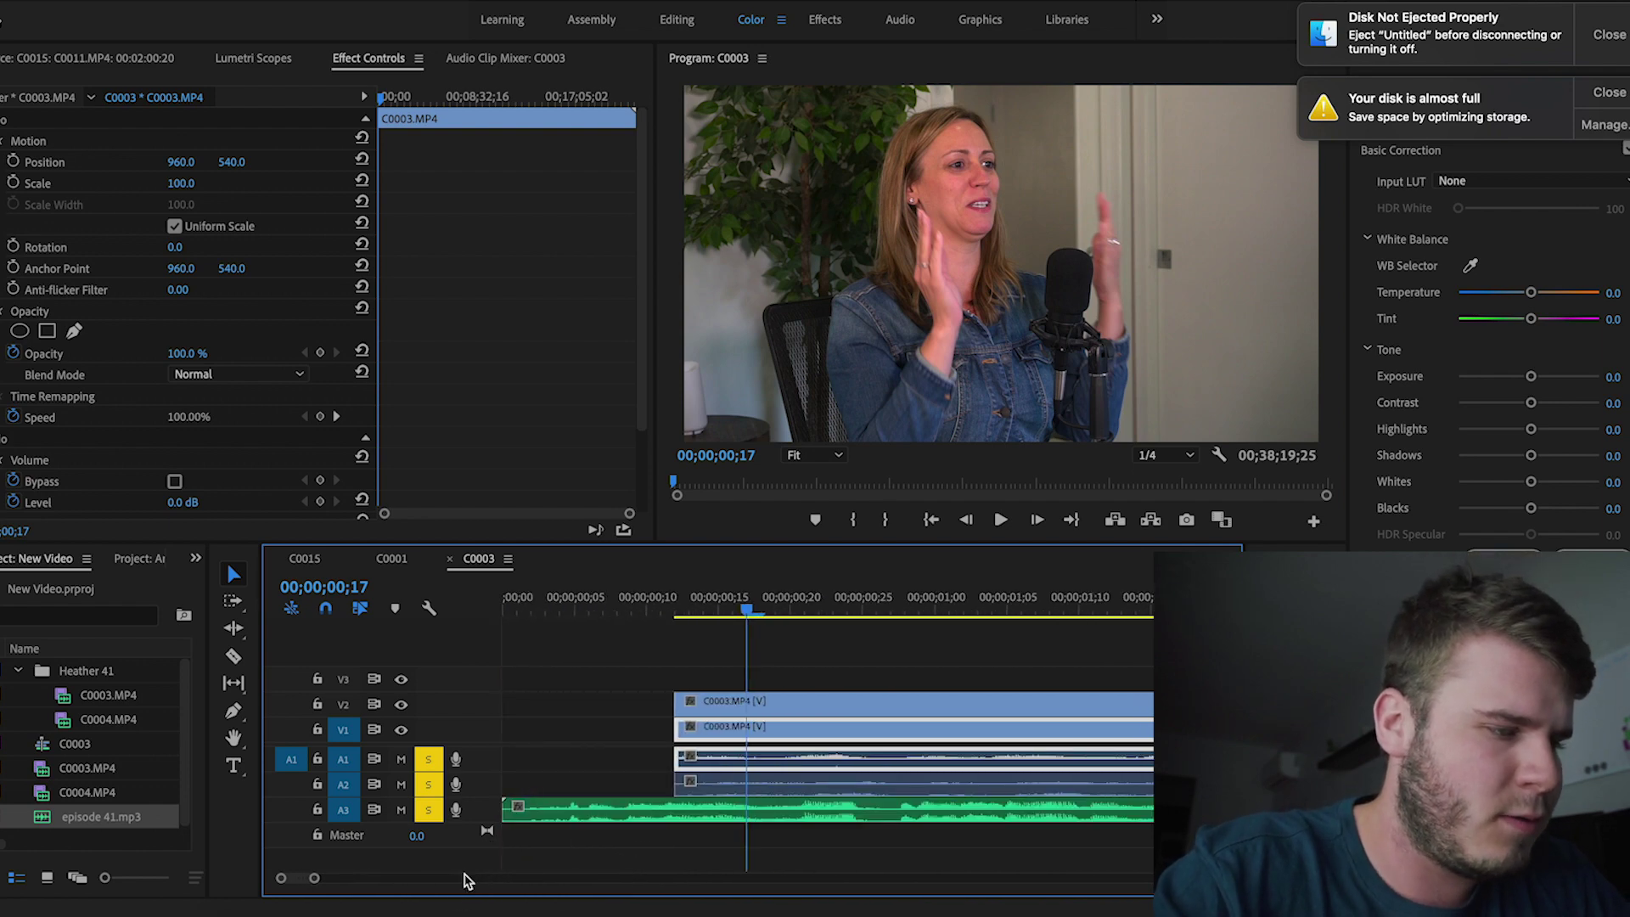
left_click_drag(666, 715, 501, 710)
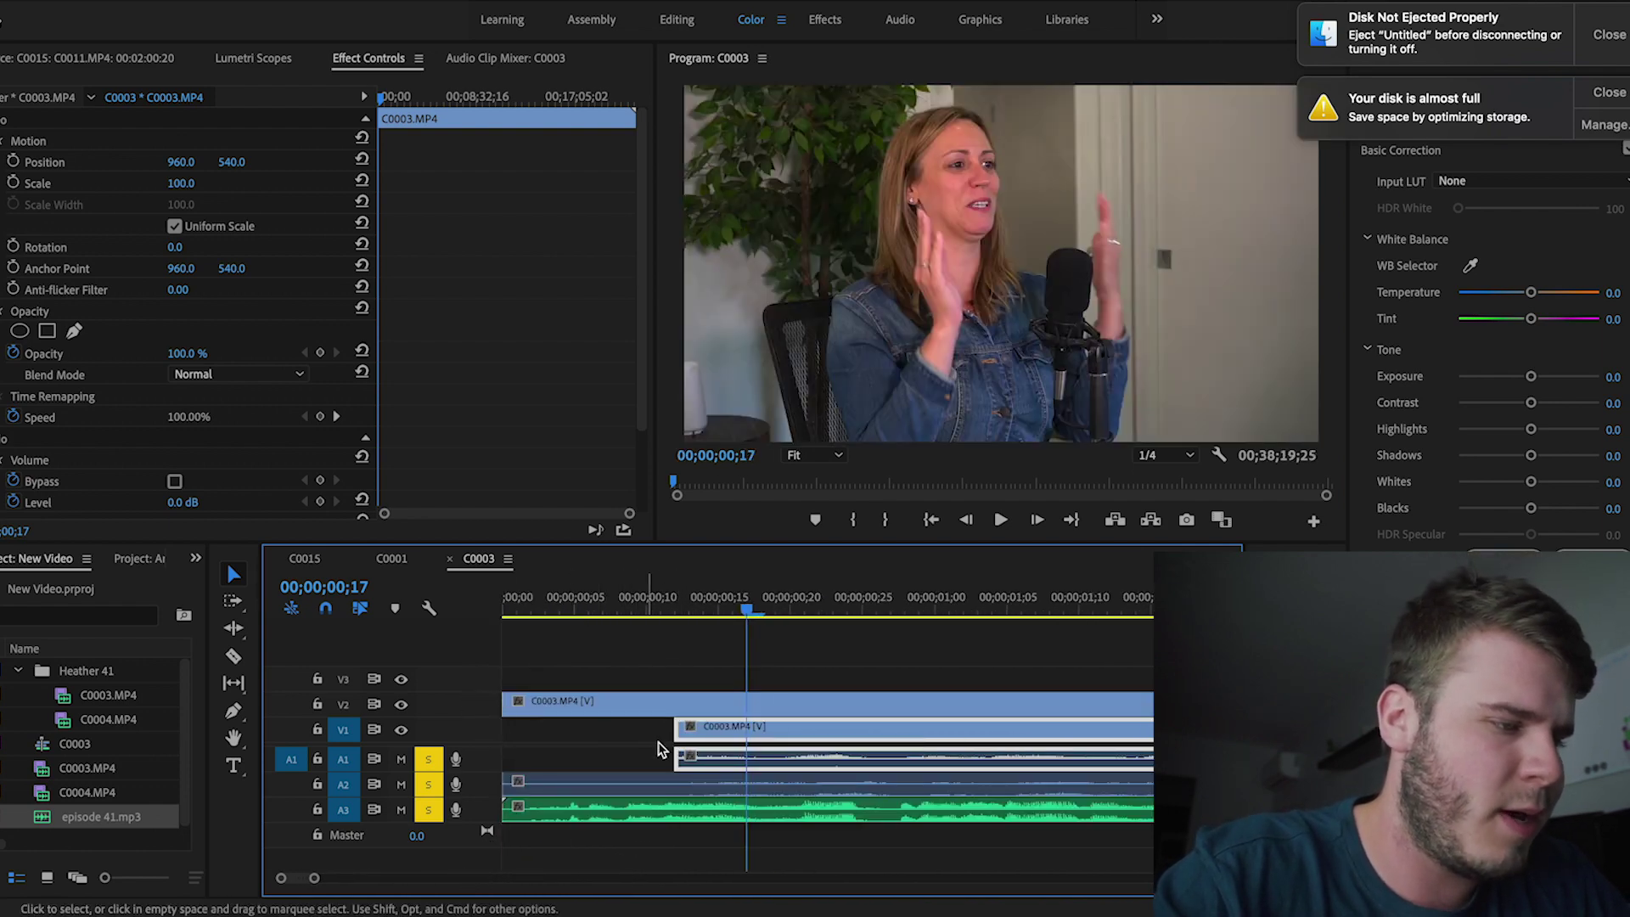
left_click_drag(683, 735, 508, 729)
left_click(934, 522)
left_click(934, 522)
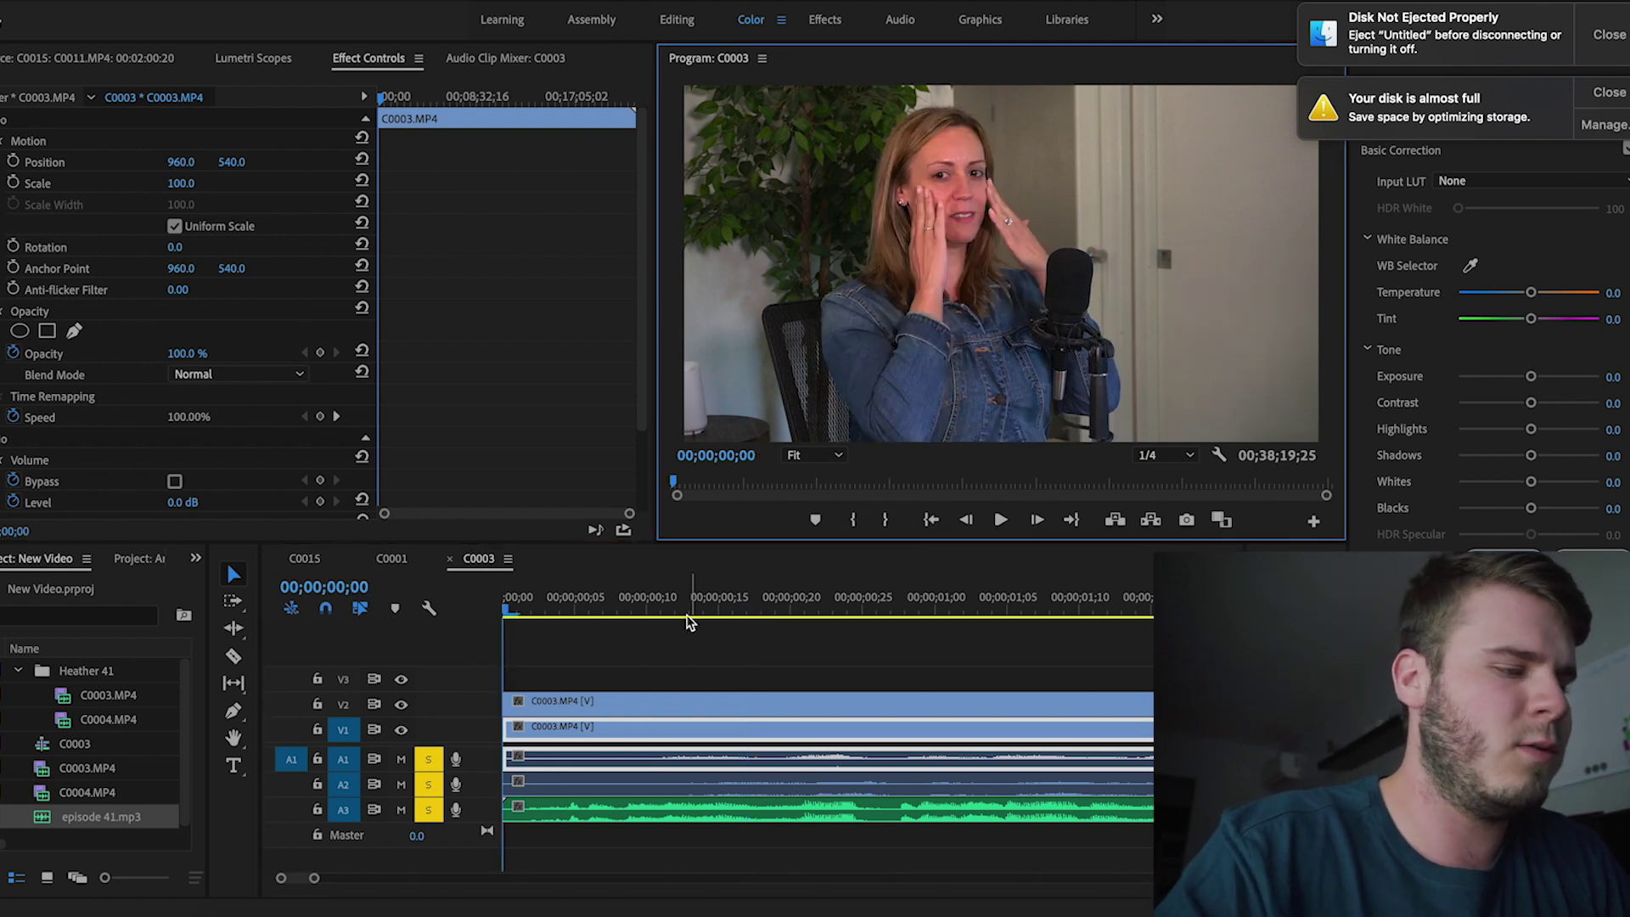
Step: Unsolo all three audio tracks and play the sequence up to 00;00;03;12
left_click(599, 702)
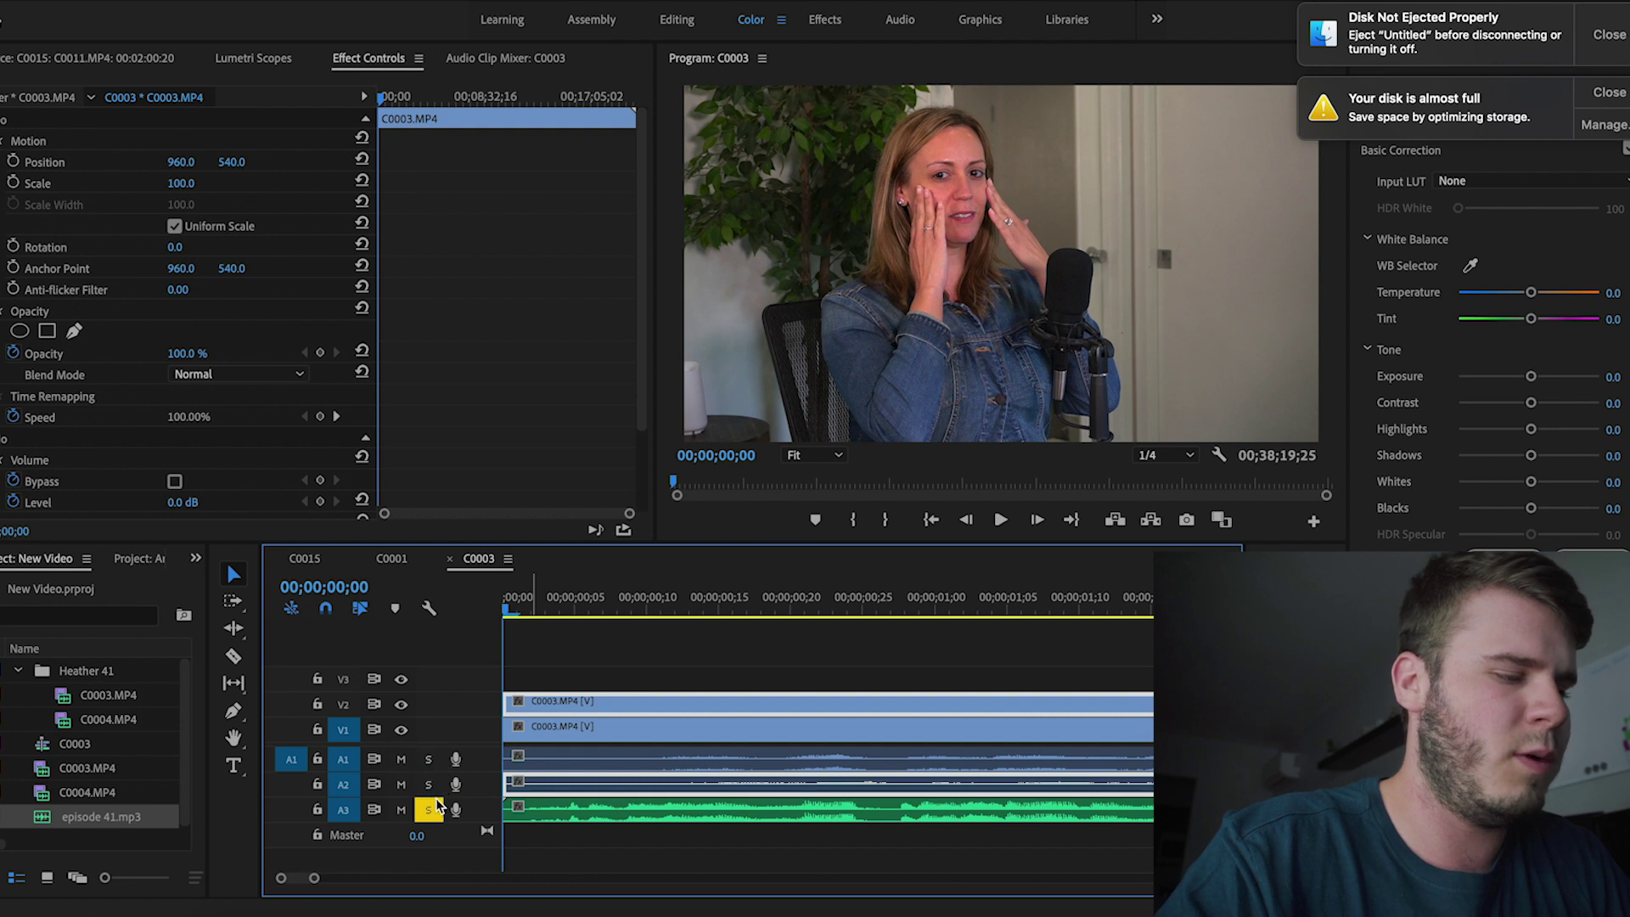
key("space")
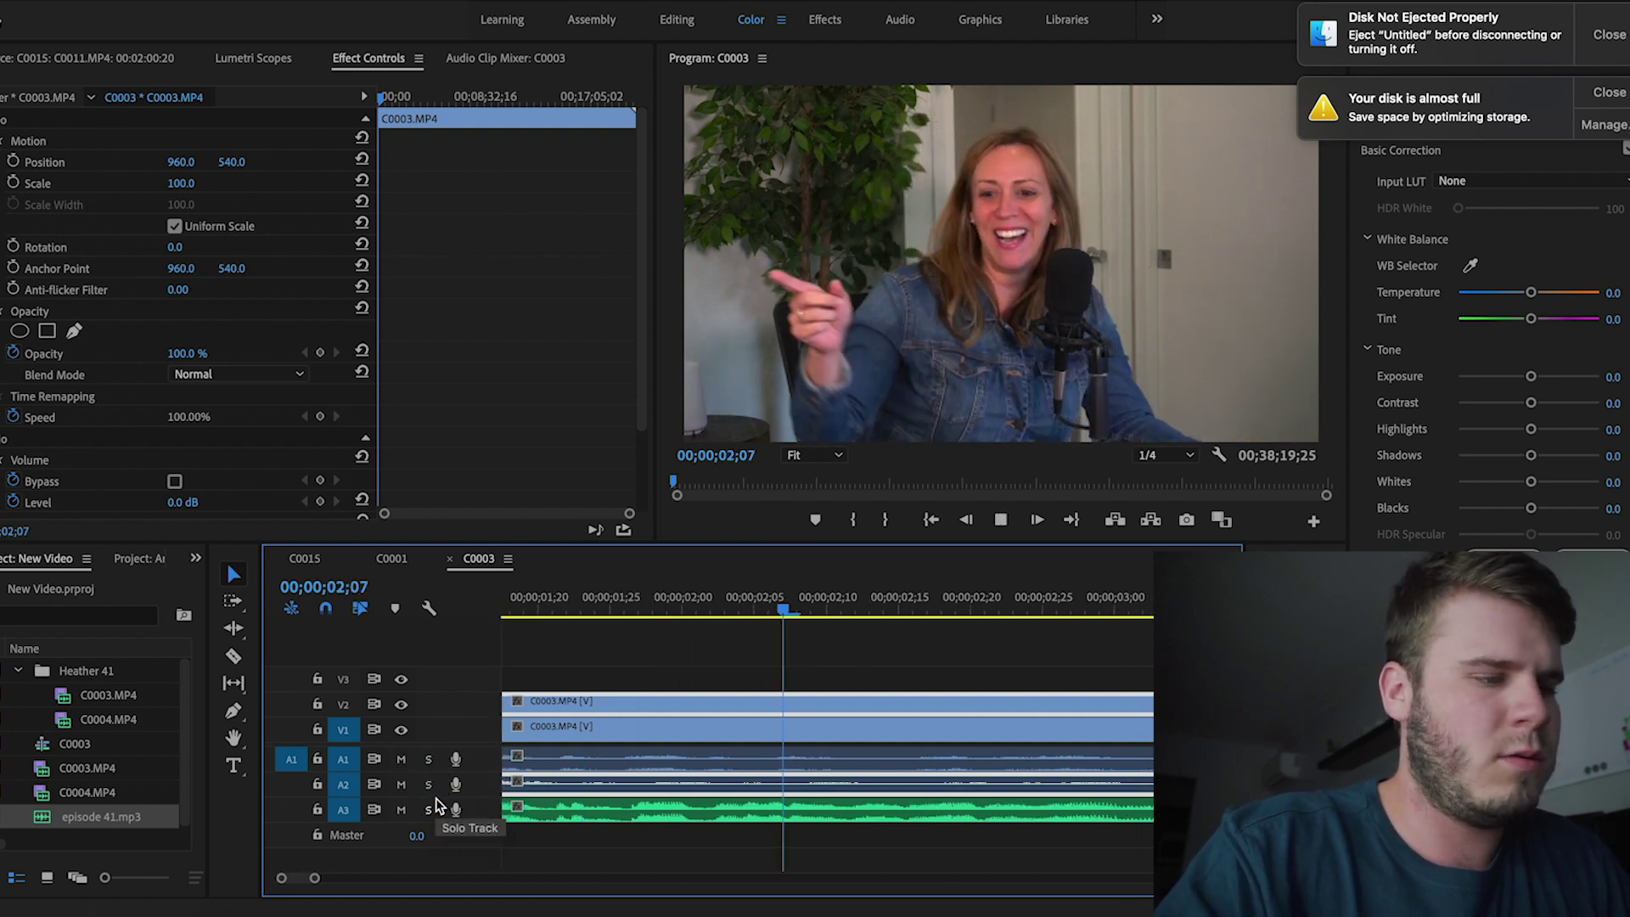
key("space")
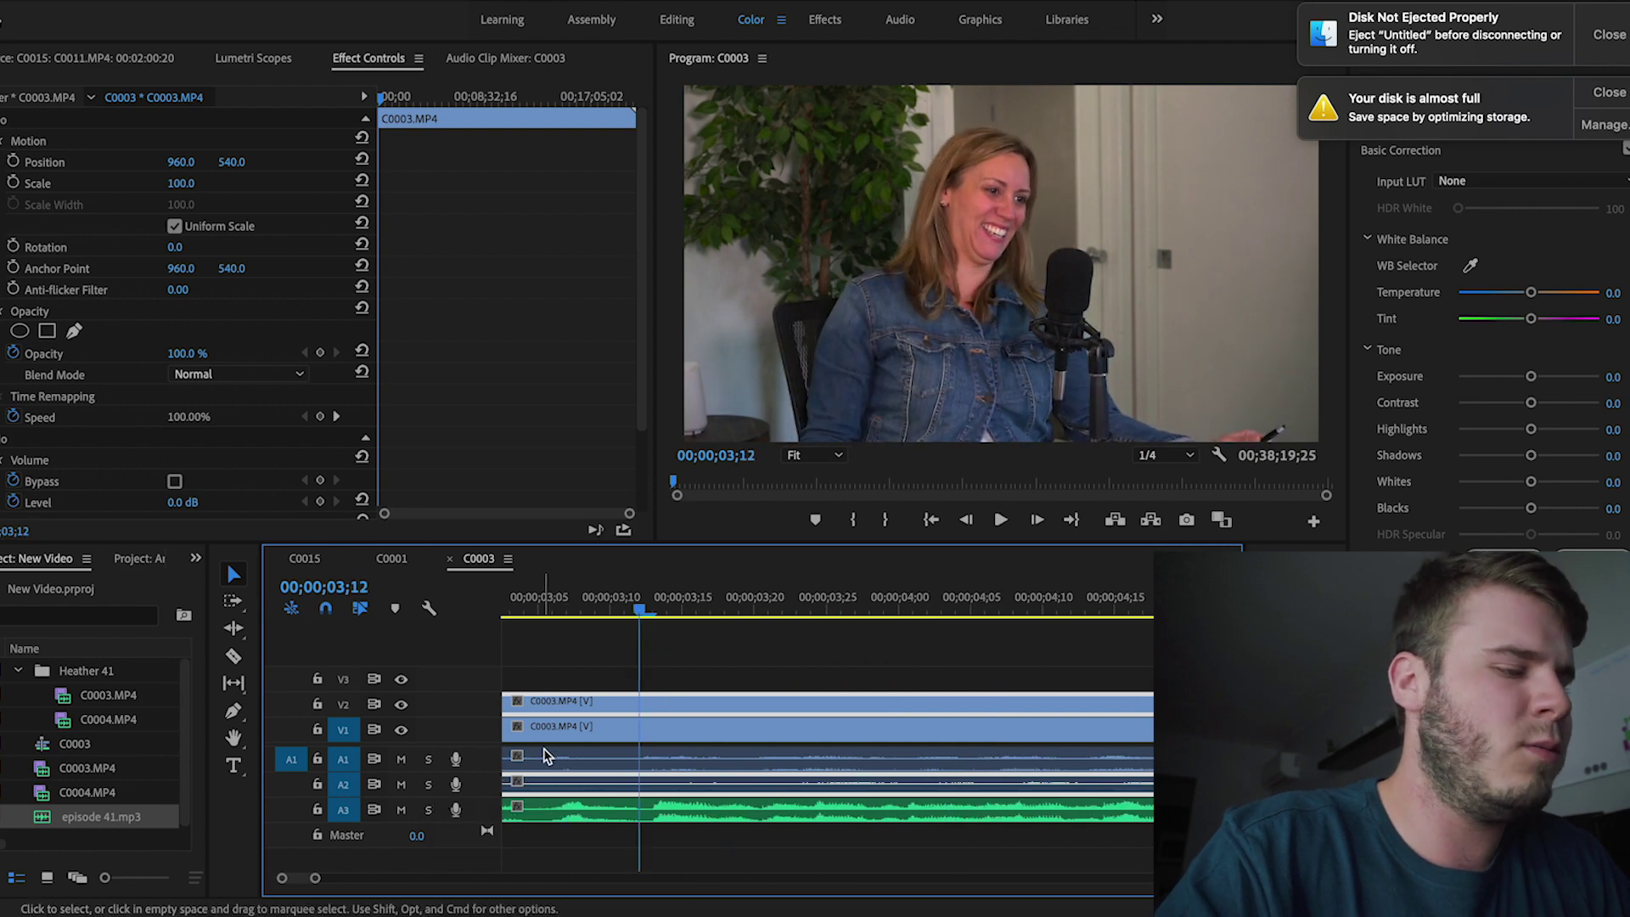
Step: Unlink the V2 and V1 clips from their audio, and delete the camera audio on A1 and A2
right_click(562, 720)
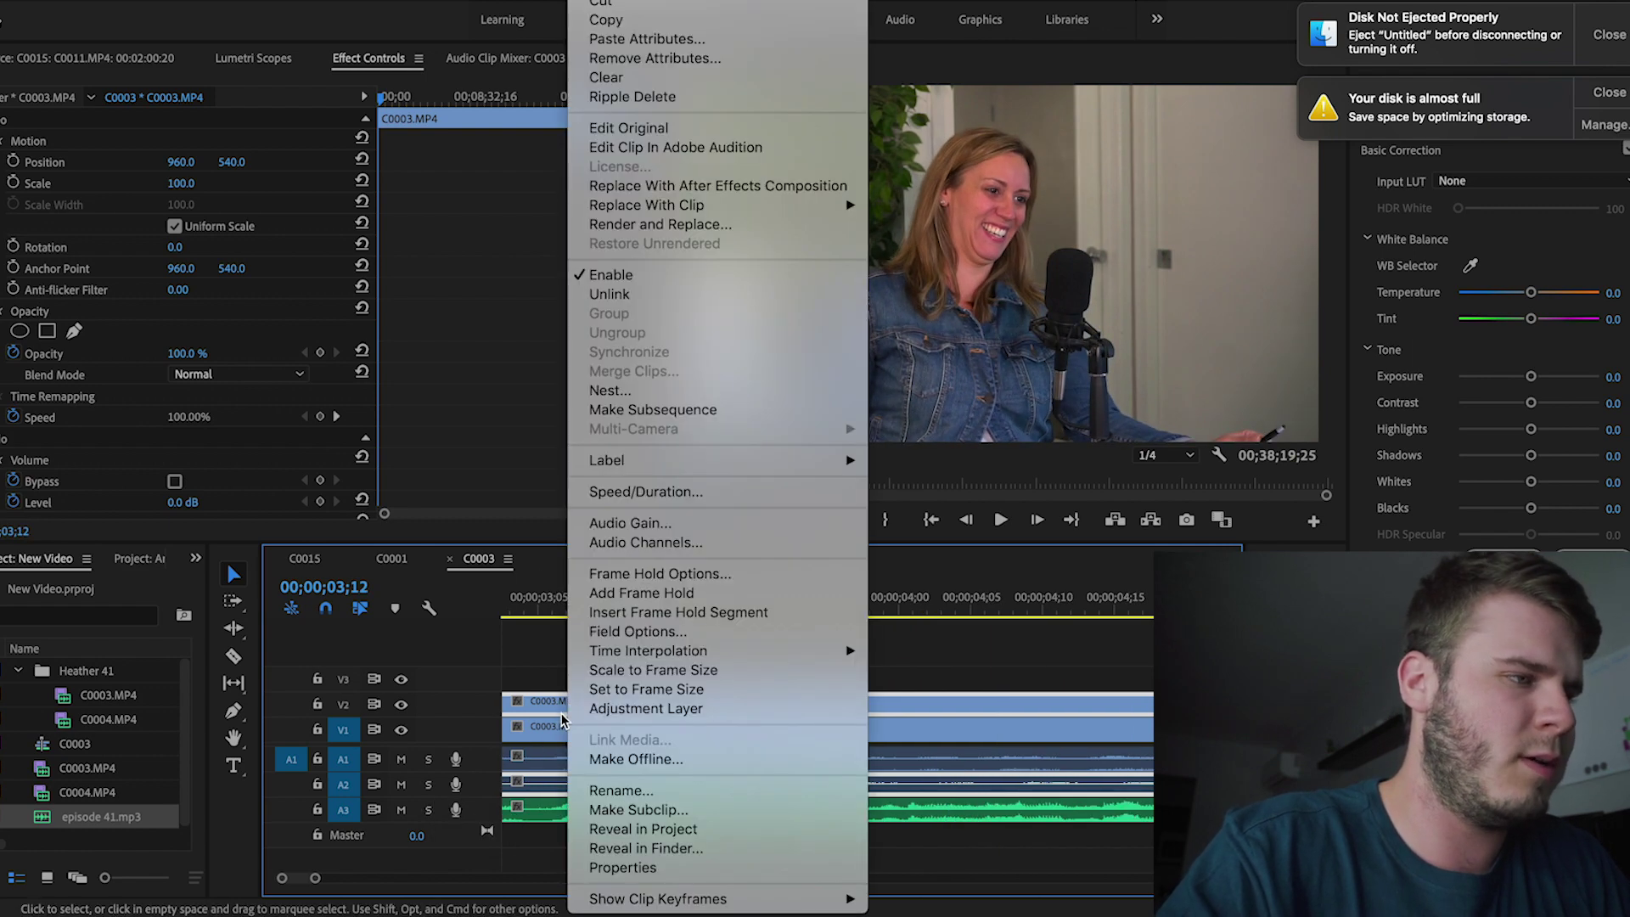
left_click(661, 295)
right_click(586, 736)
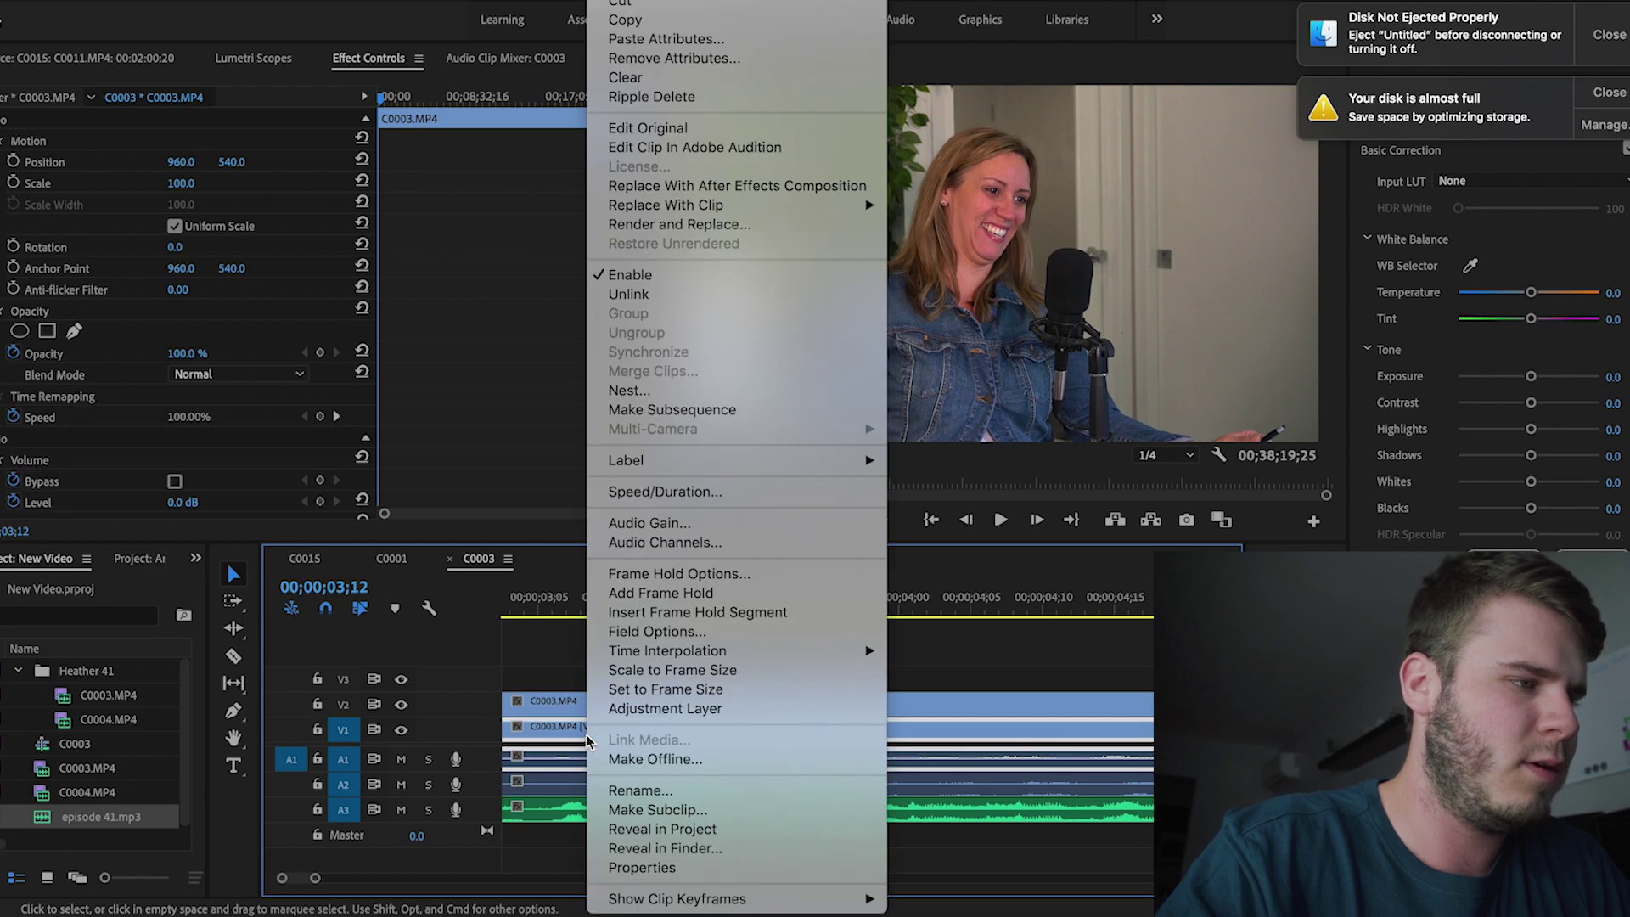
left_click(684, 295)
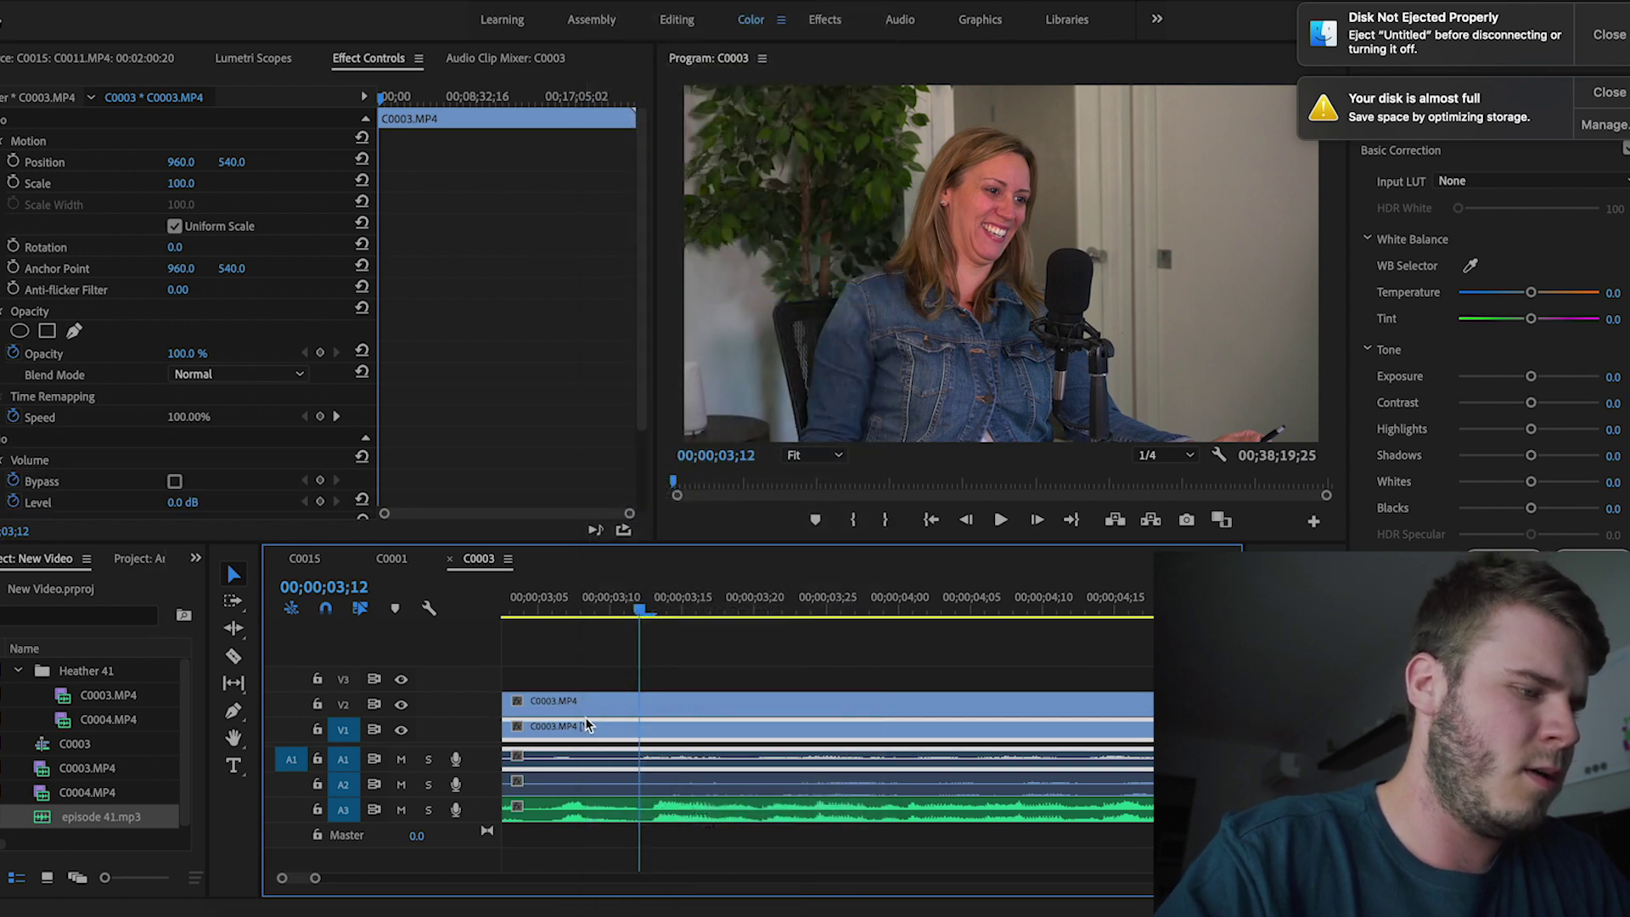
left_click(584, 778)
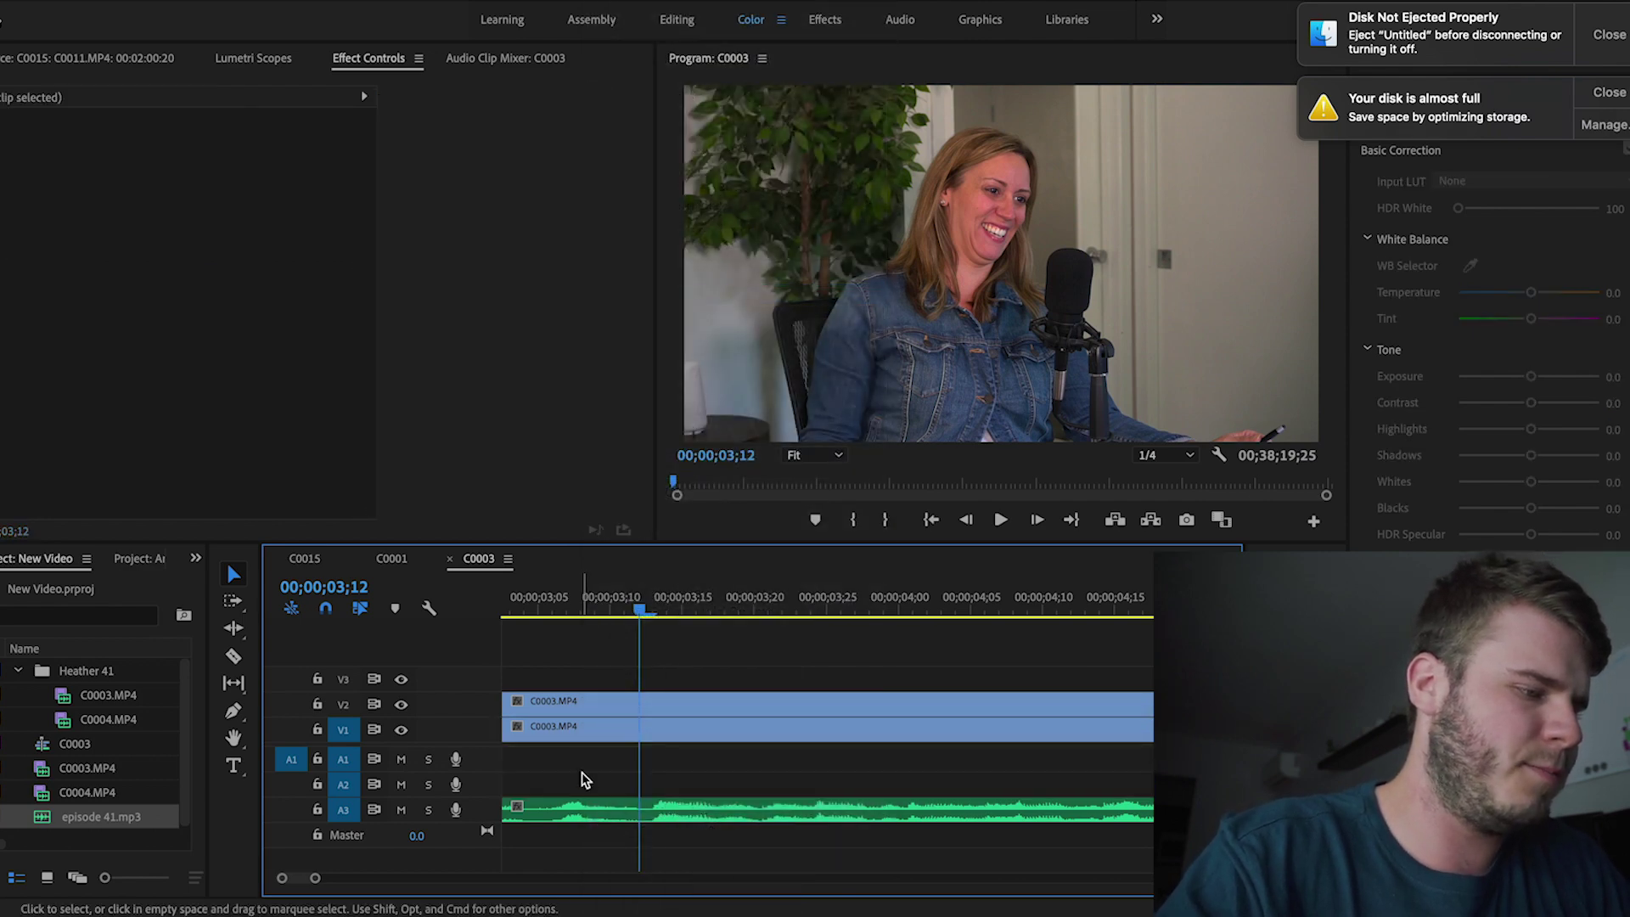
left_click_drag(584, 785, 584, 806)
Step: Split the V2 clip at 00;00;03;12 and delete the section before the cut
left_click(579, 696)
key("super+k")
key("Delete")
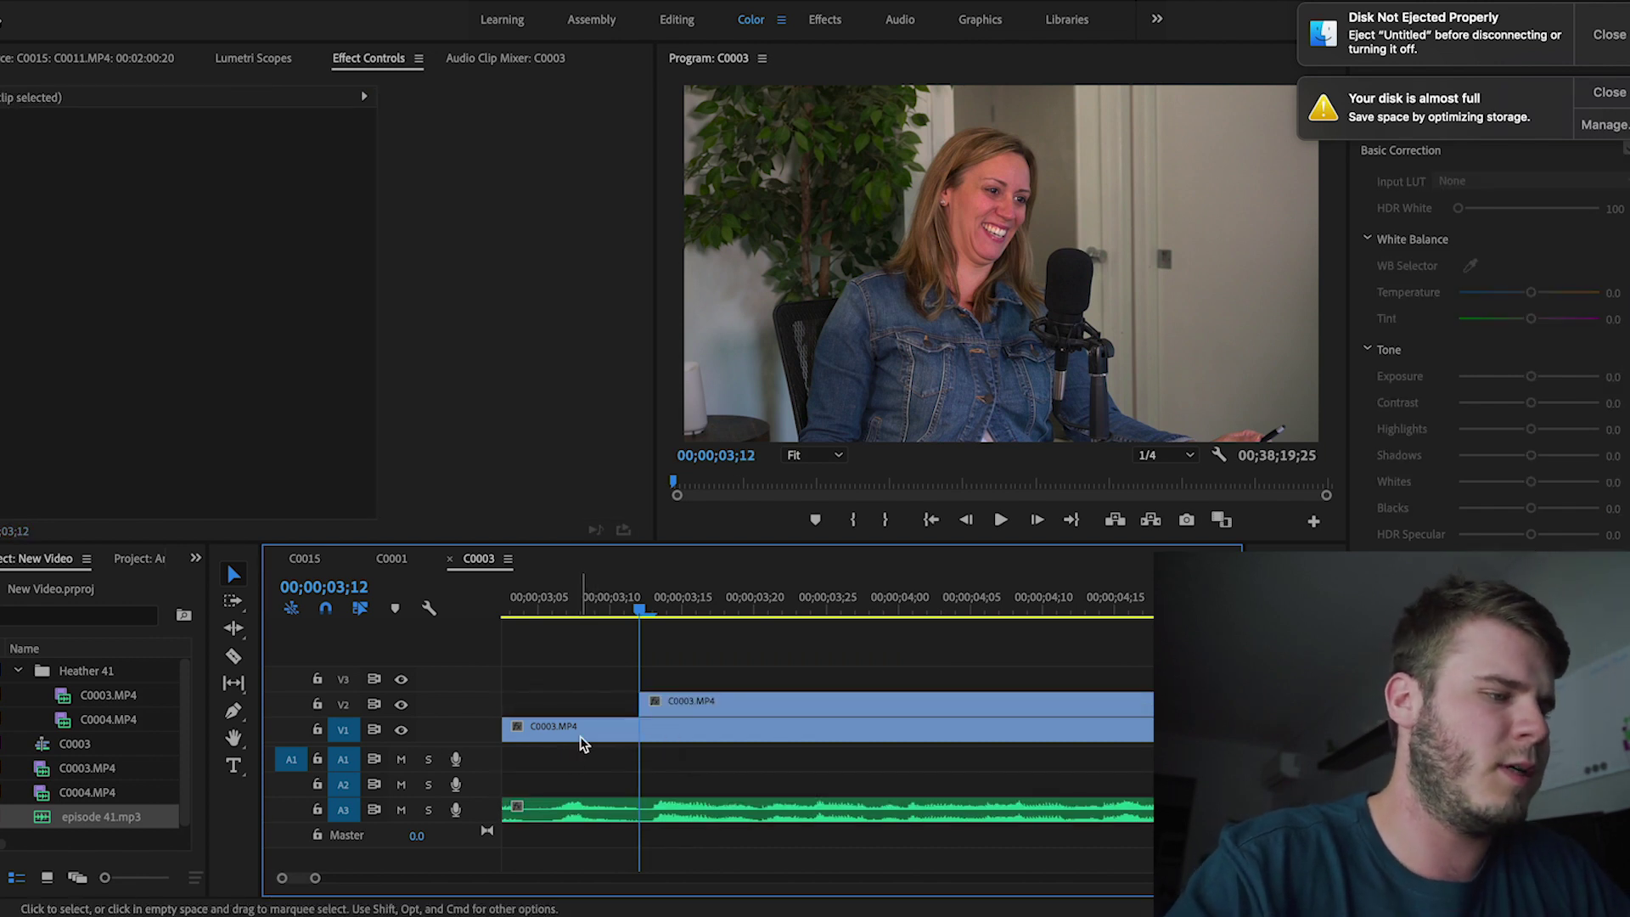
Step: Play the sequence from the start to check the switch from the V1 camera to the V2 camera
left_click(579, 736)
left_click(932, 520)
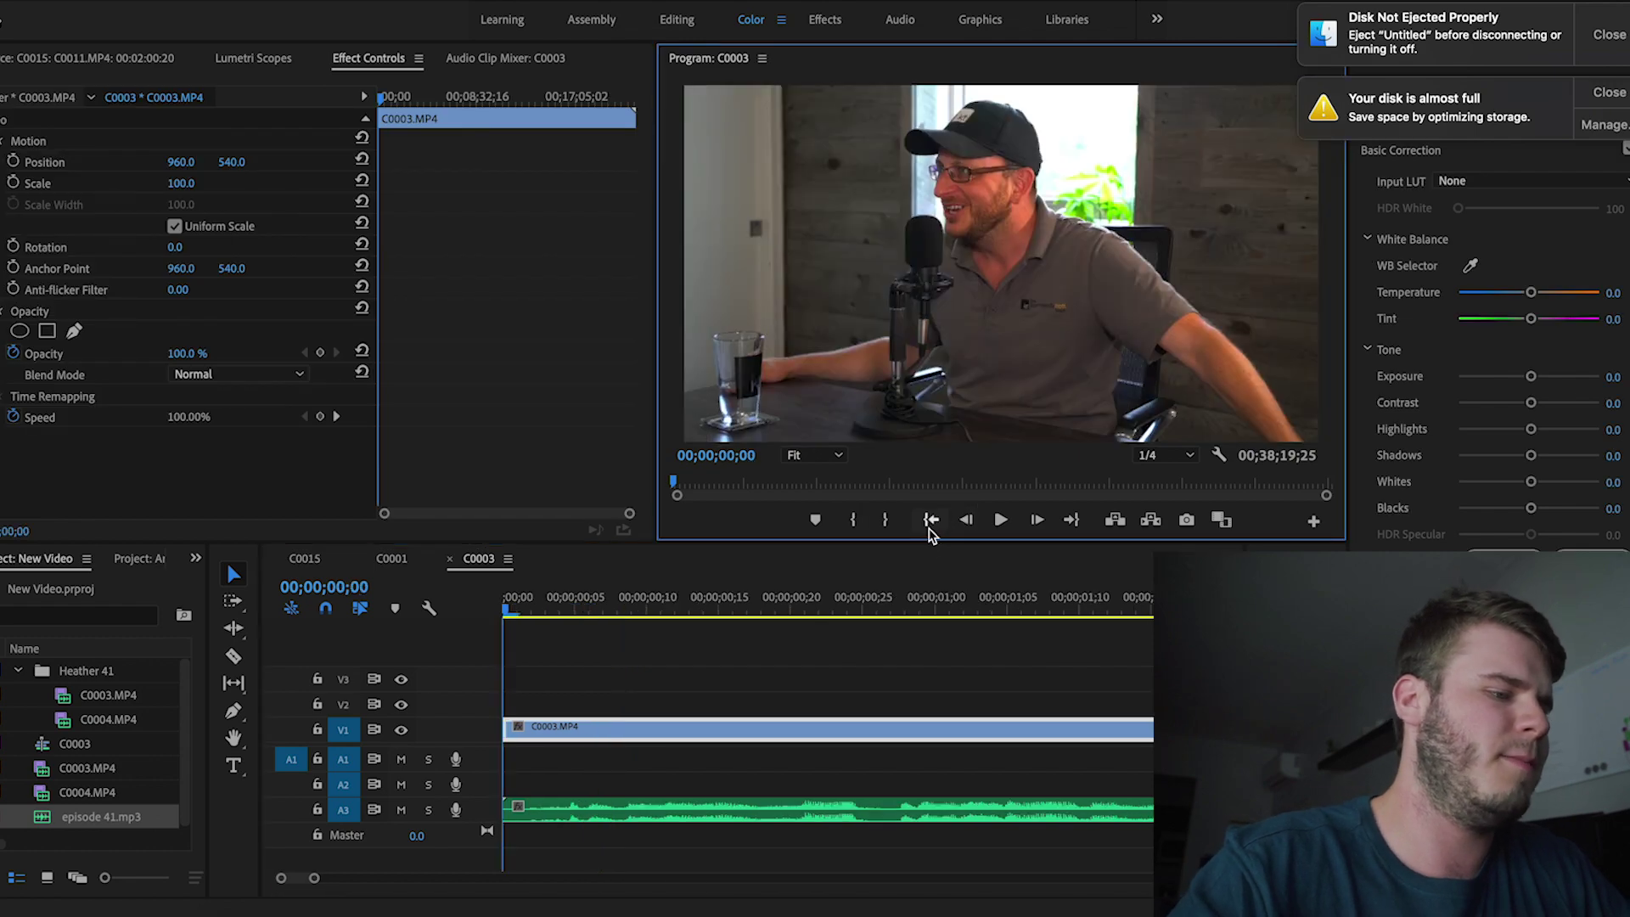
key("space")
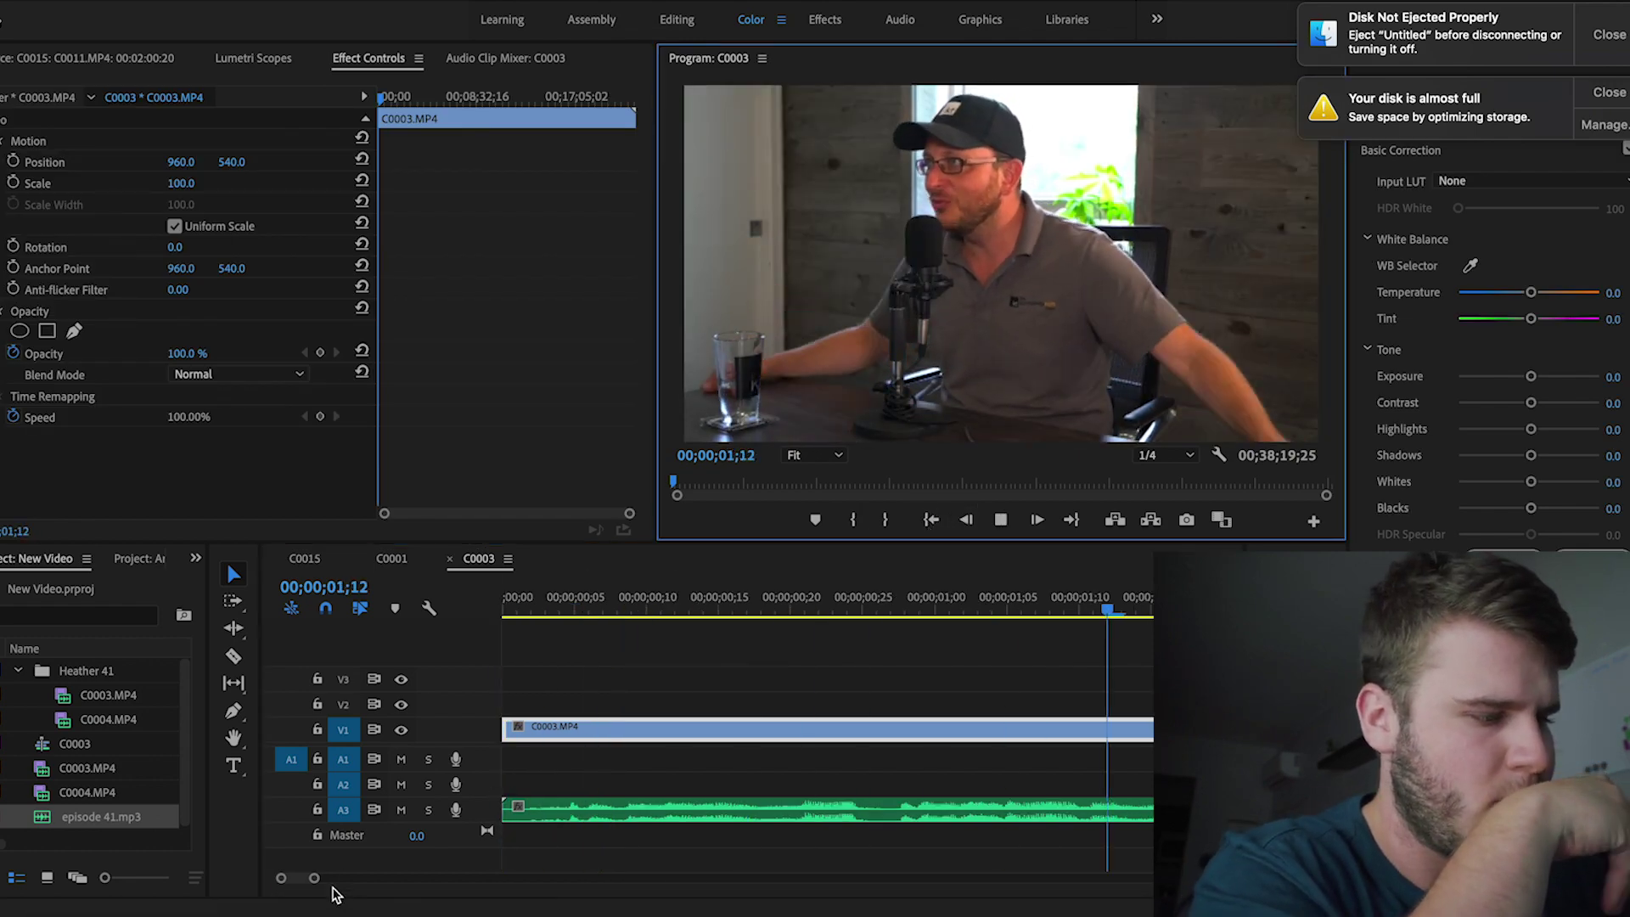
left_click_drag(315, 878, 647, 881)
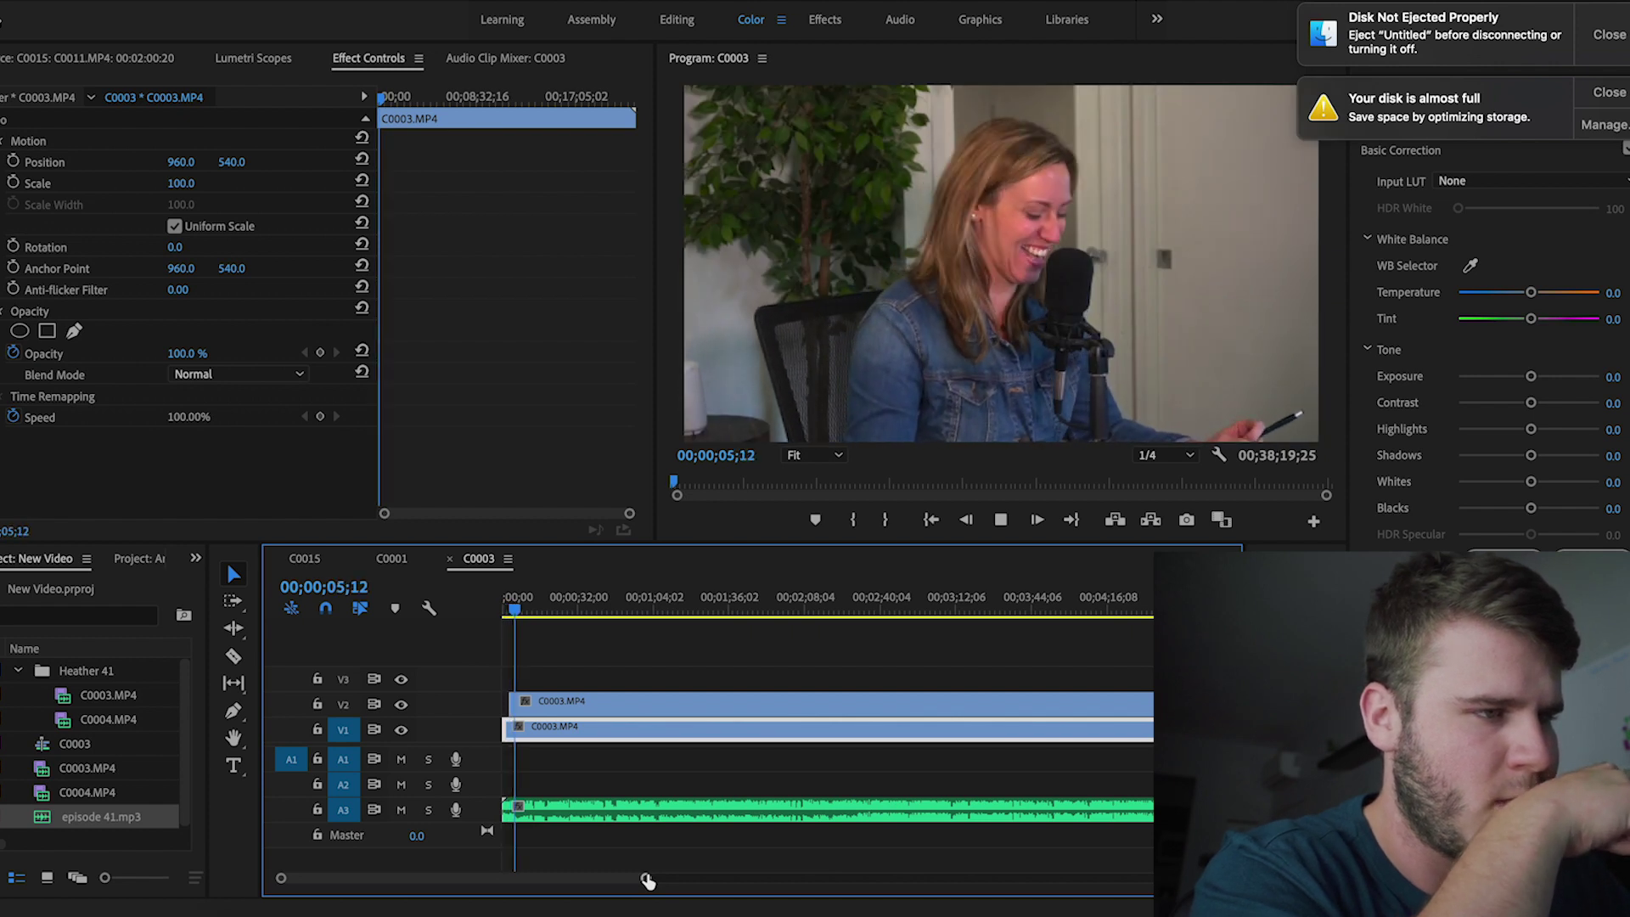
Step: Split the V2 clip at about 00;00;05;22 and trim the second section's start to about 00;00;09;00, leaving a gap over V1
left_click_drag(538, 704, 543, 701)
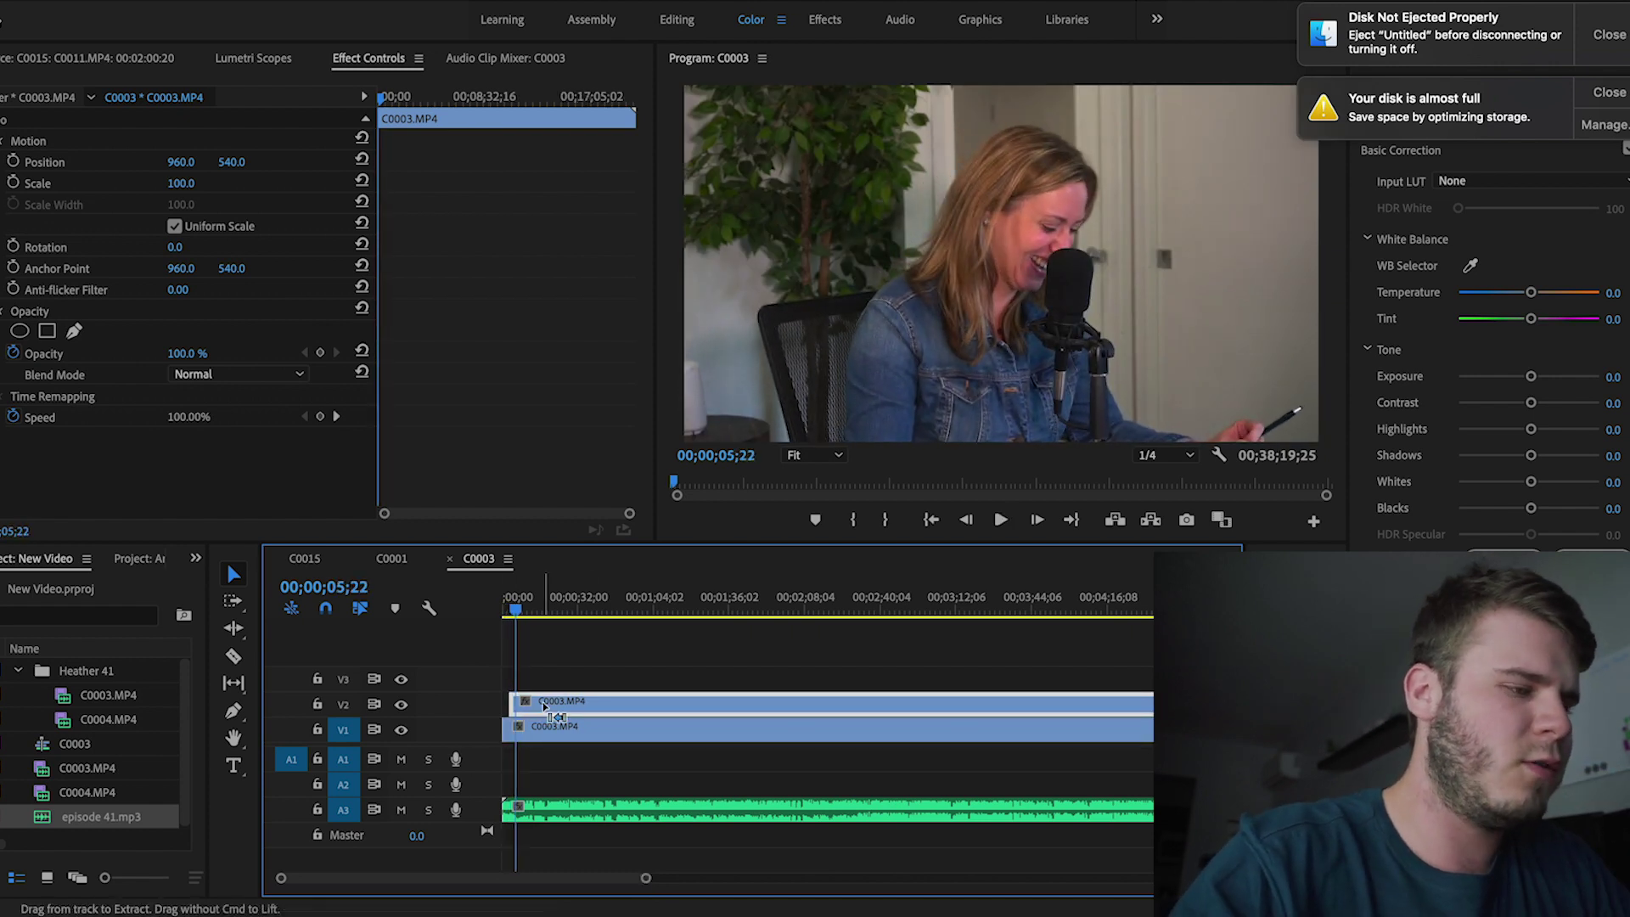
left_click(531, 728)
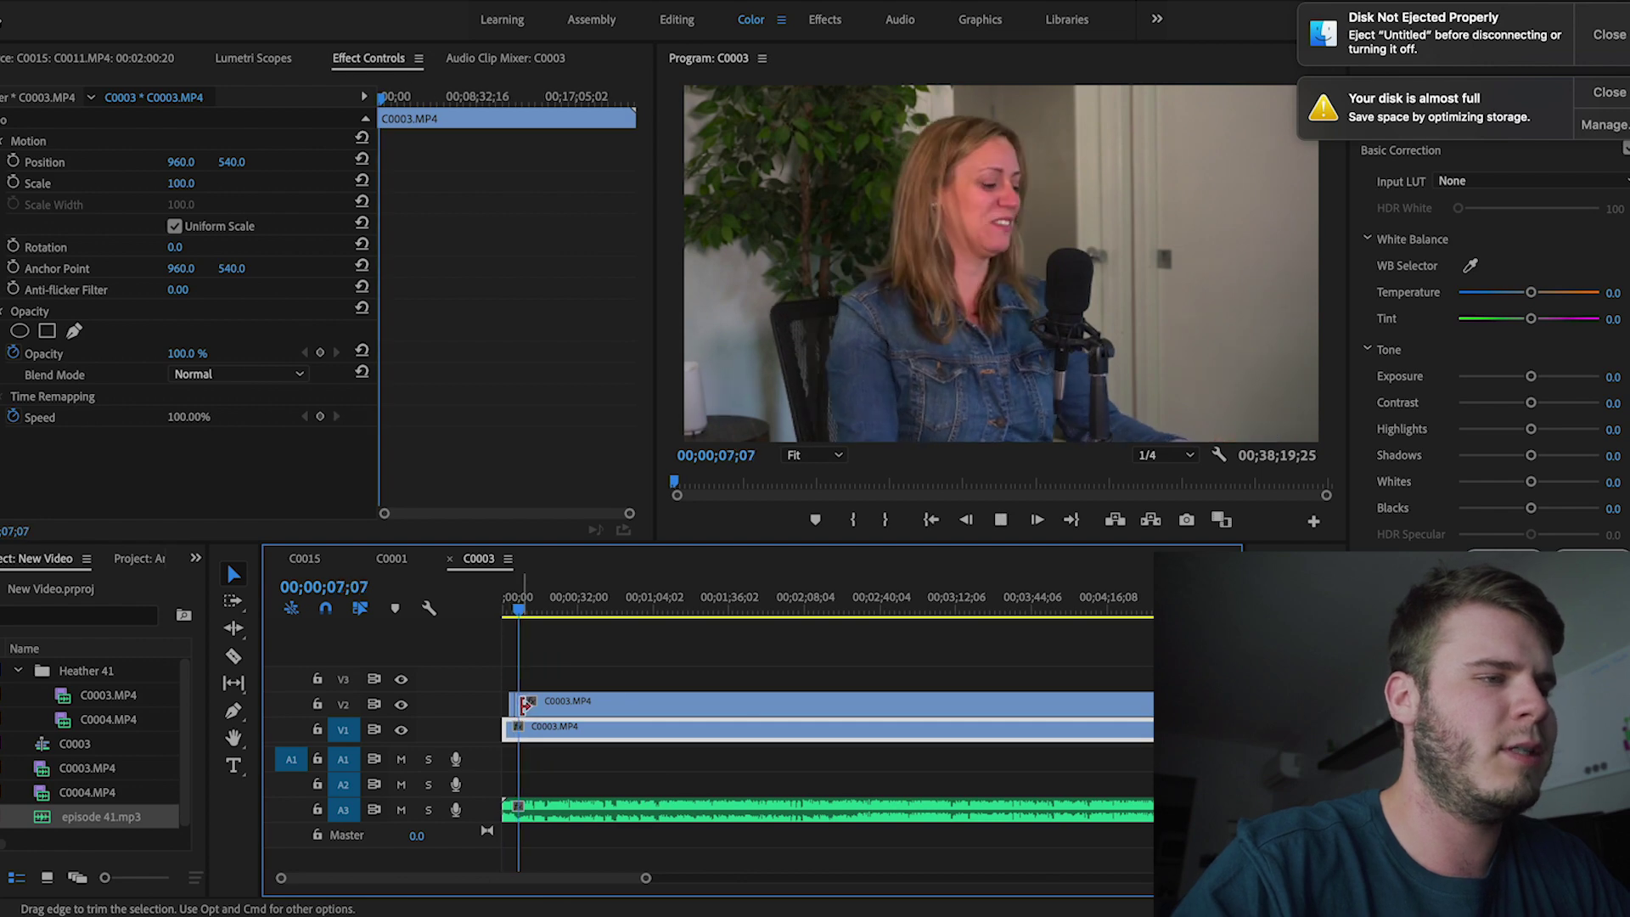
left_click_drag(527, 704, 538, 704)
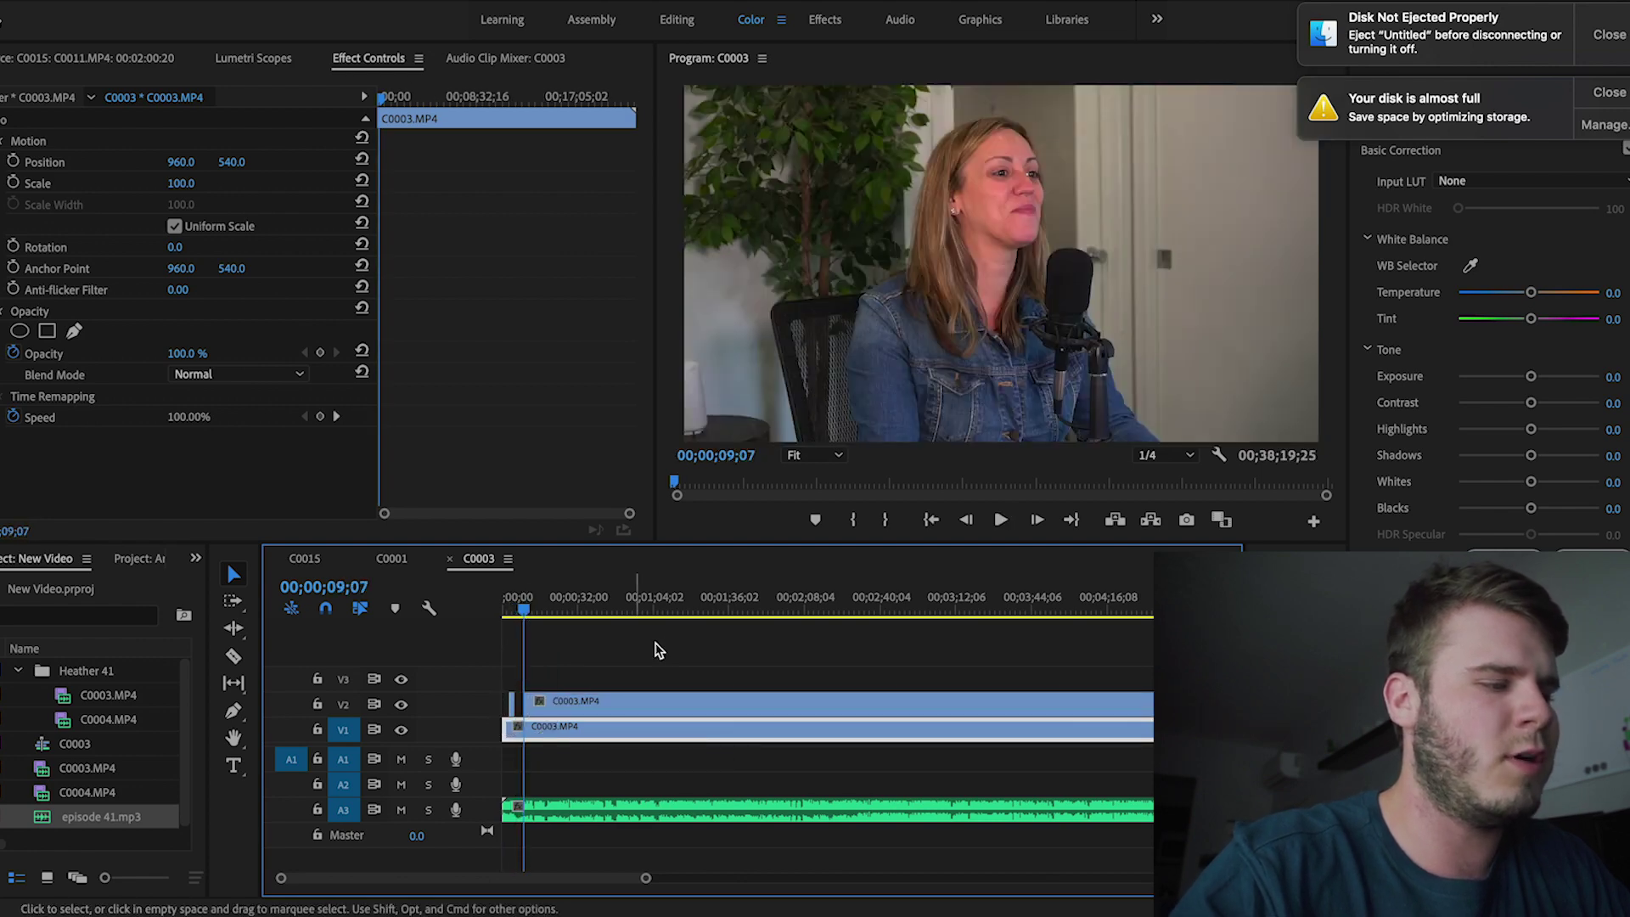
Step: Trim the start of the second V2 section to 00;00;10;12 and replay the switch from about 00;00;09;01
left_click_drag(516, 604, 517, 605)
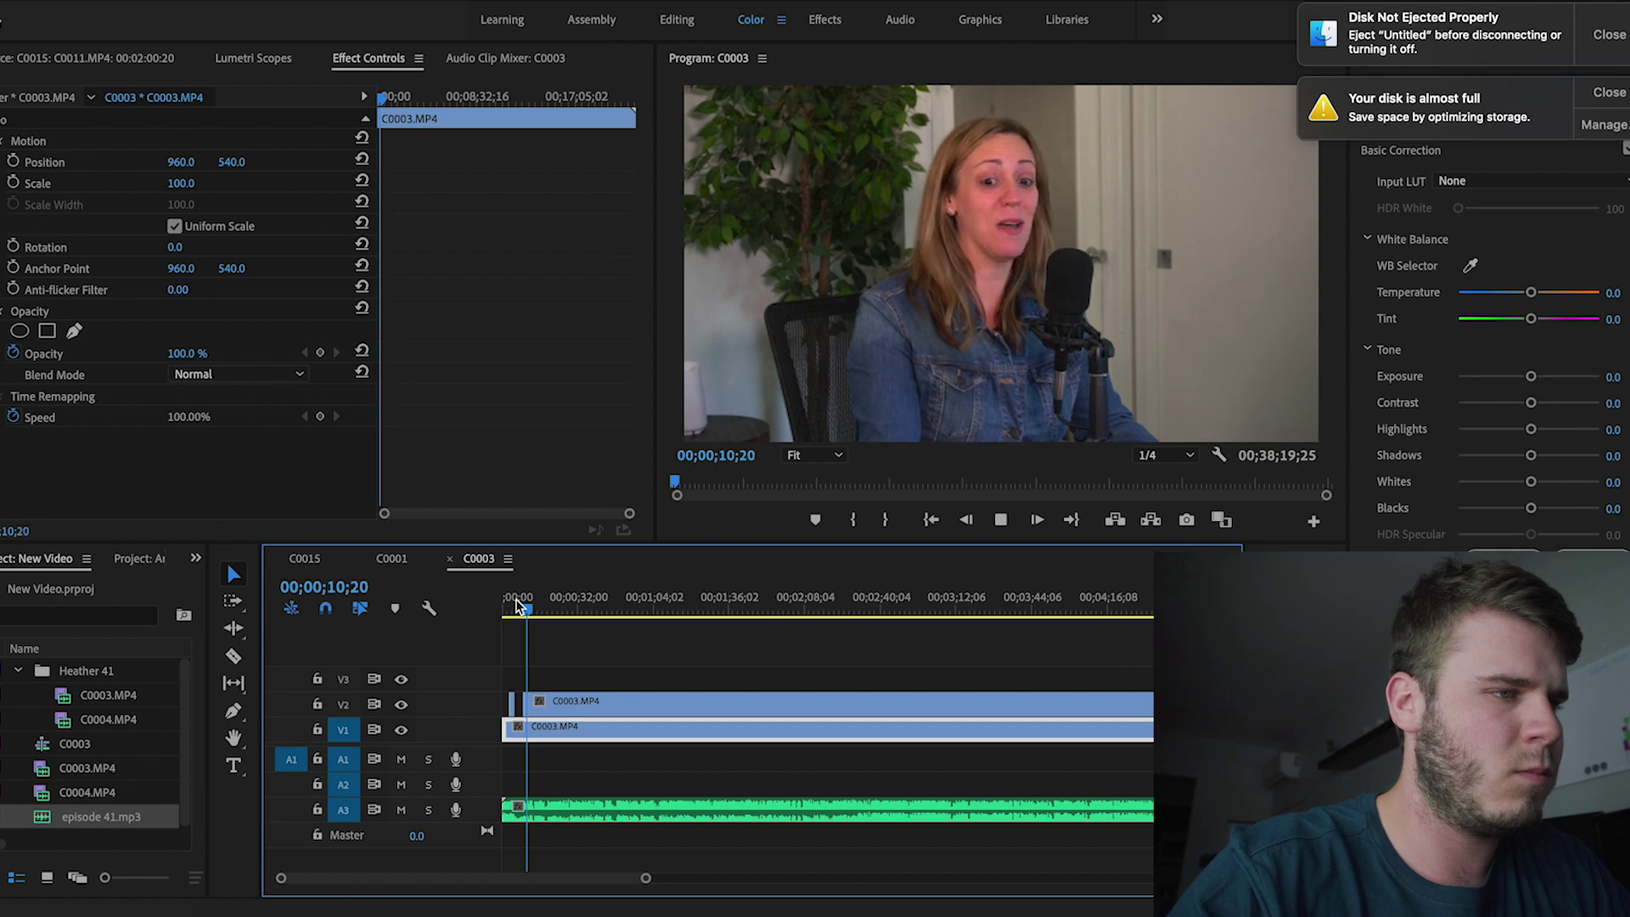
key("space")
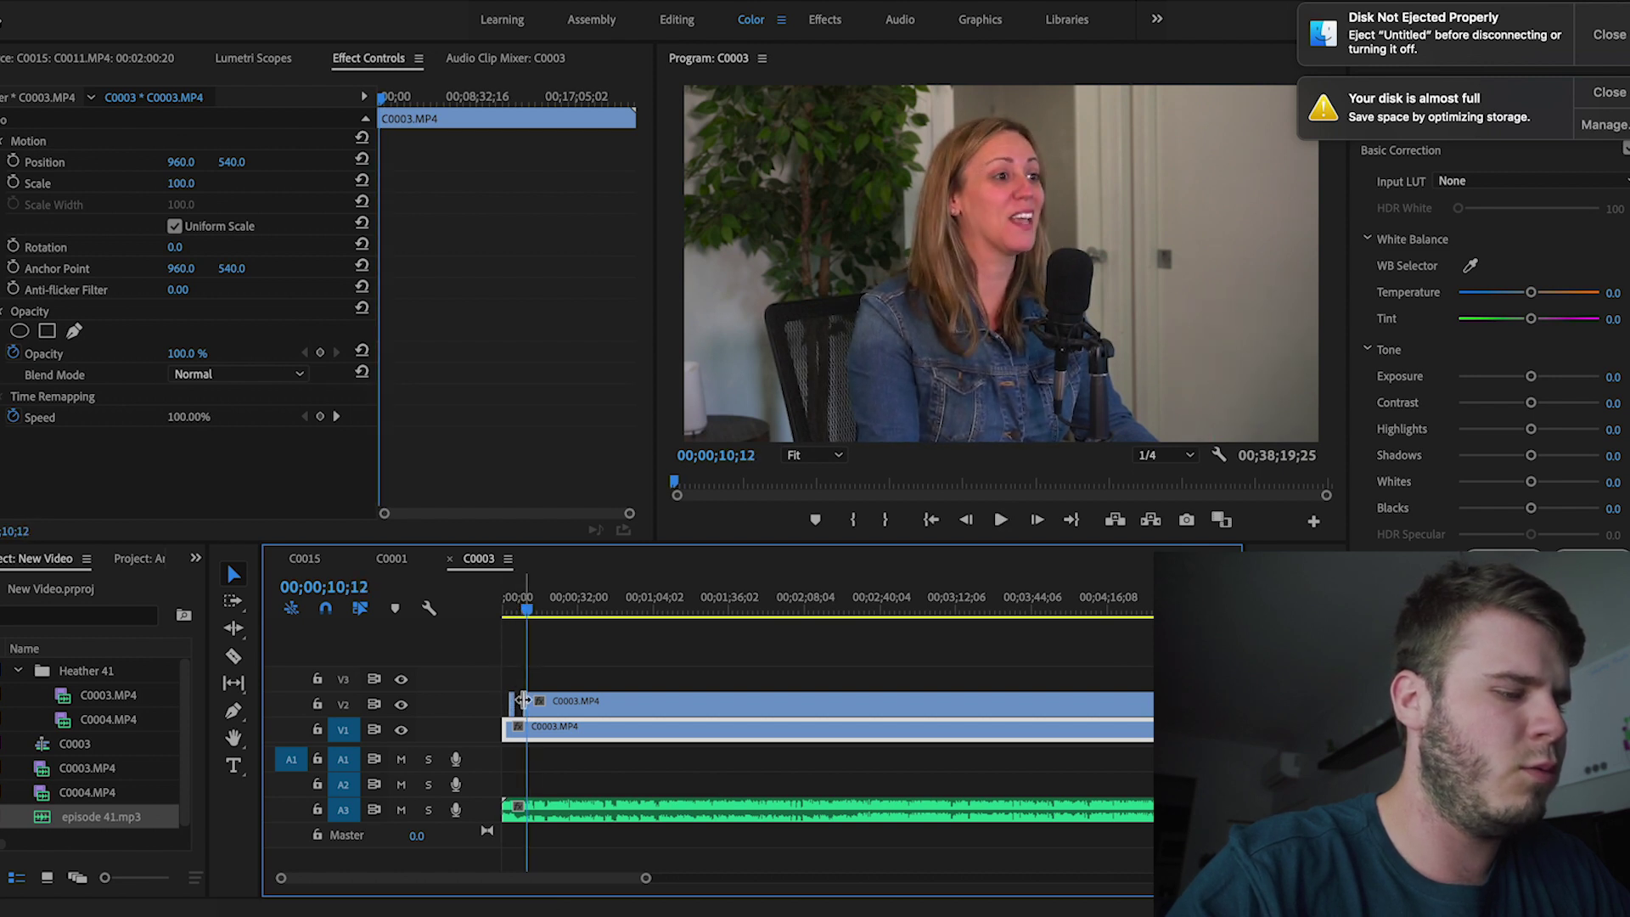
left_click_drag(651, 880, 398, 879)
left_click_drag(820, 700, 854, 703)
left_click(810, 608)
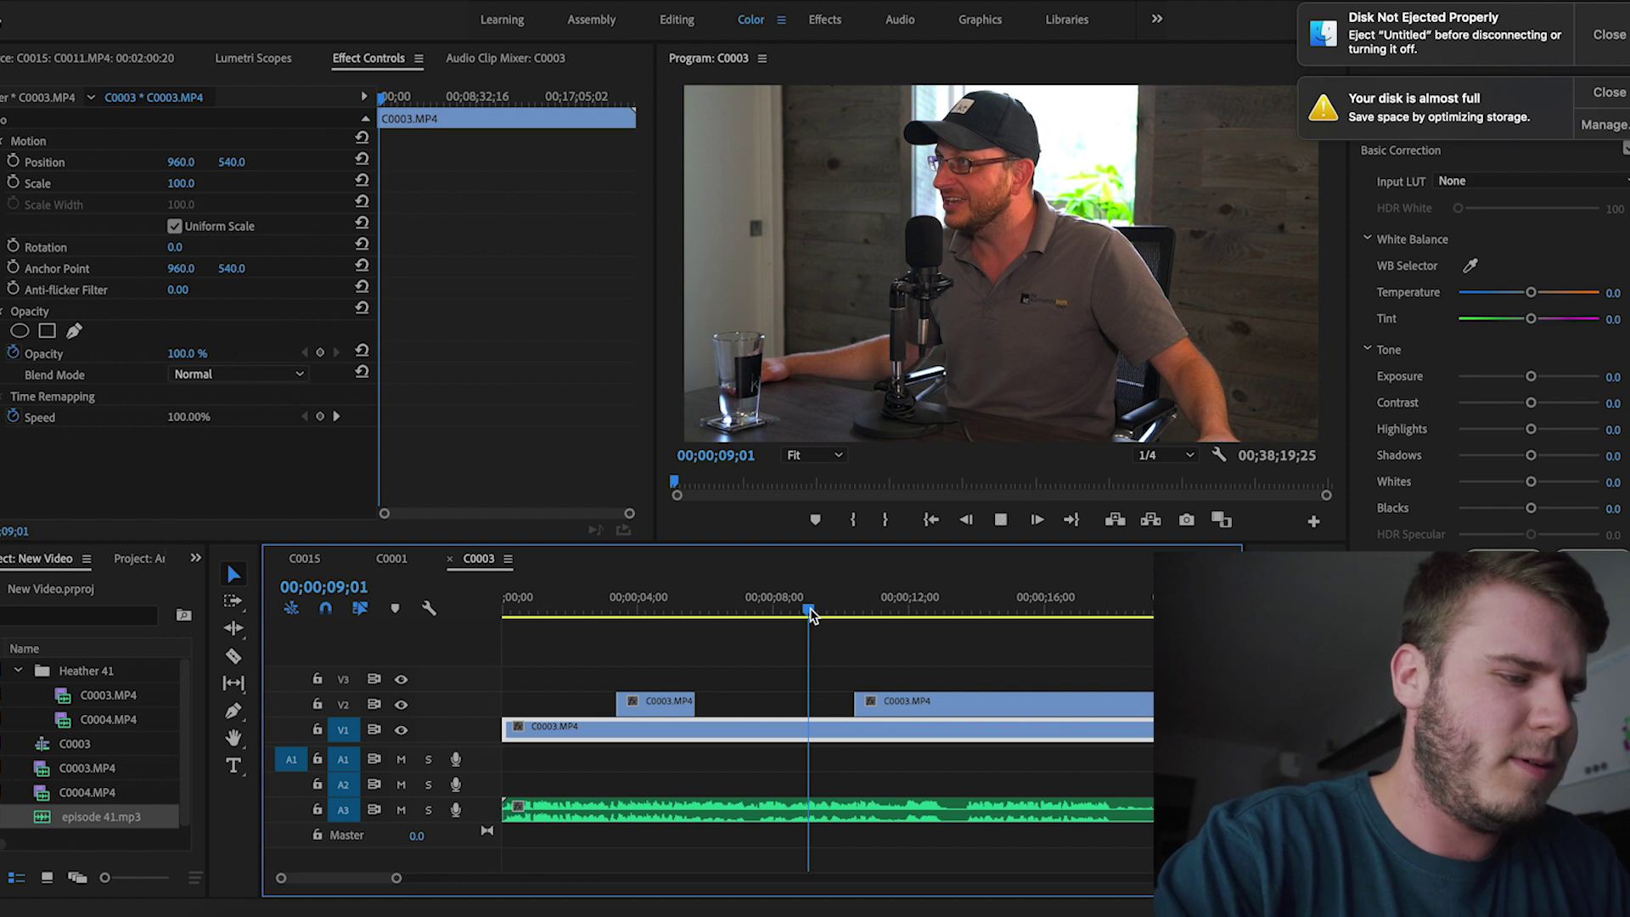
key("space")
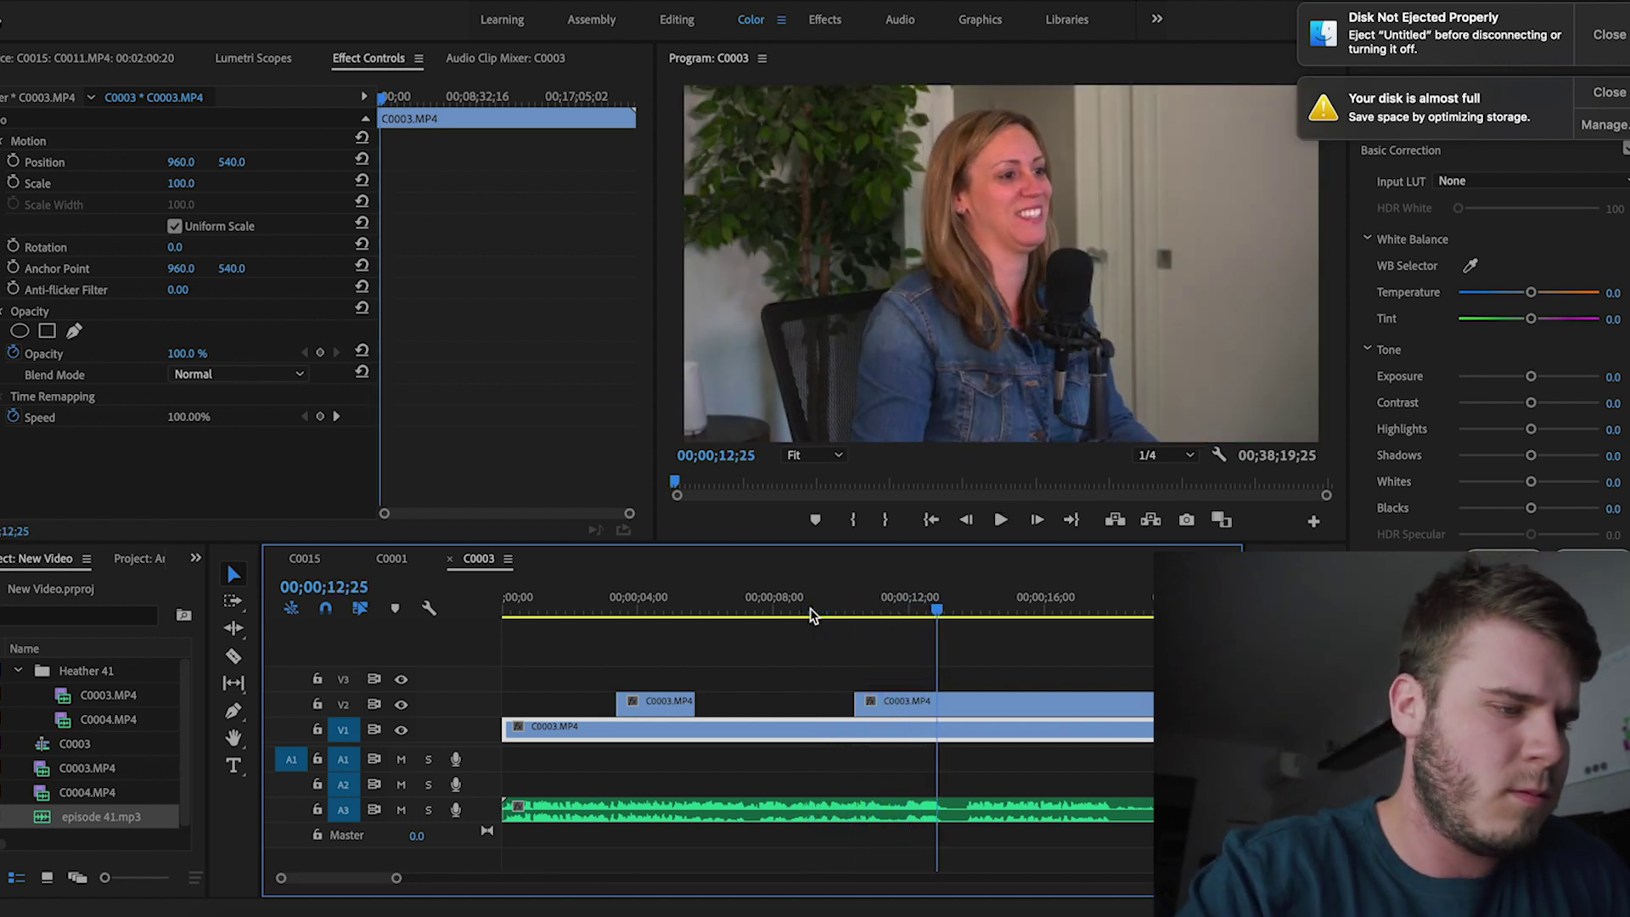
Step: Split the V2 clip at about 00;00;12;29 and trim the following section's start to 00;00;23;18
key("space")
left_click(941, 698)
key("super+k")
key("space")
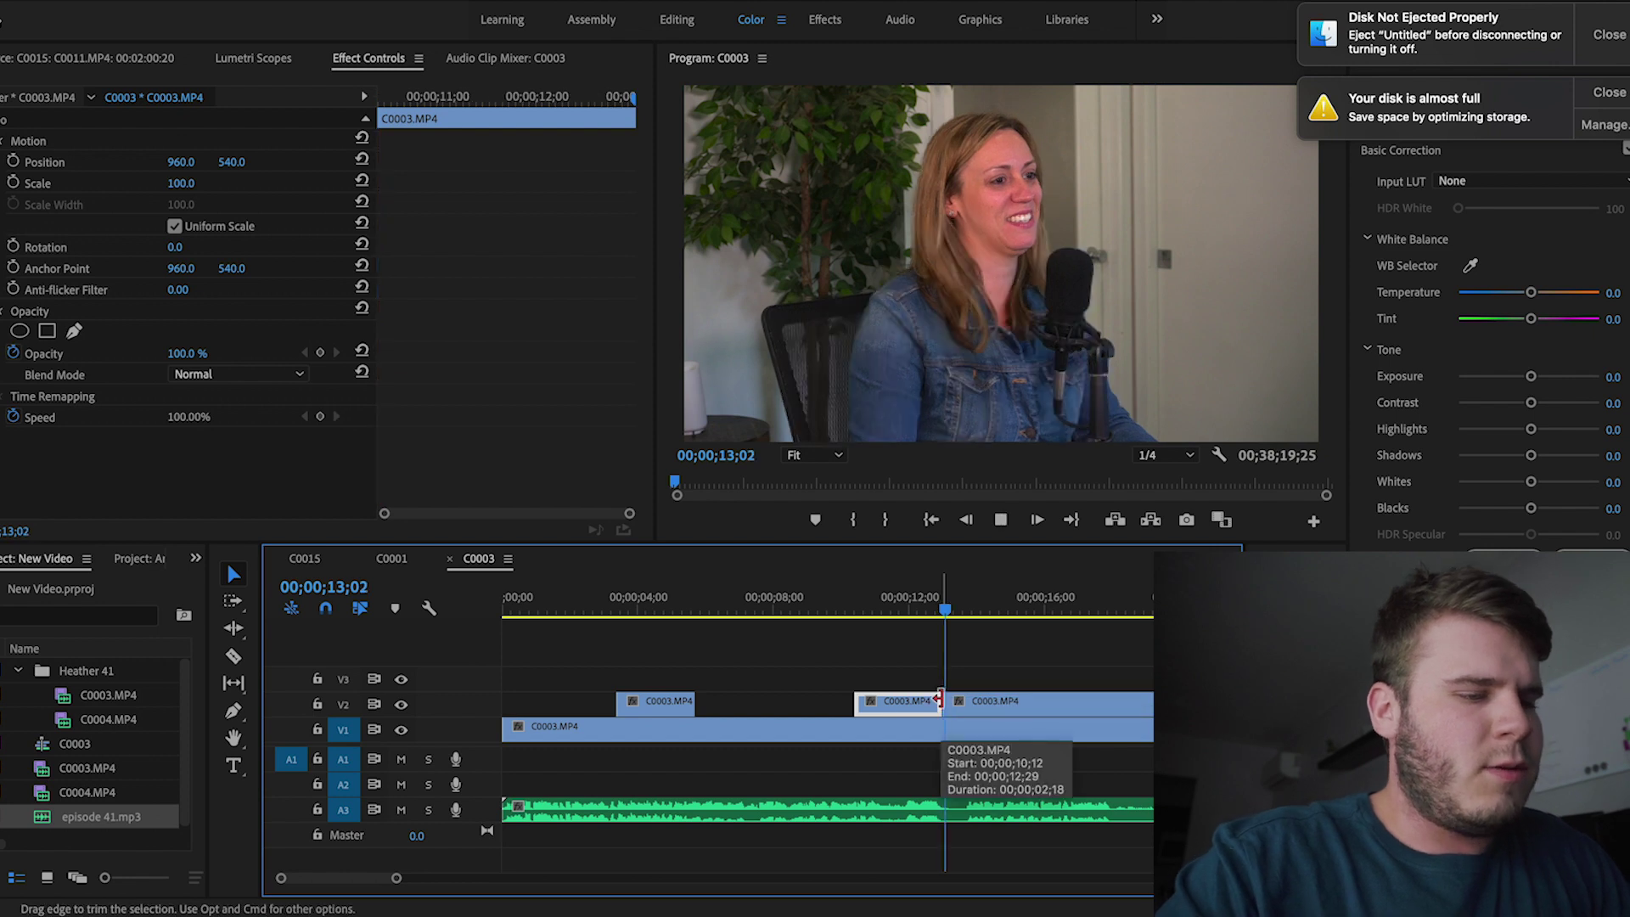
left_click_drag(396, 878, 439, 878)
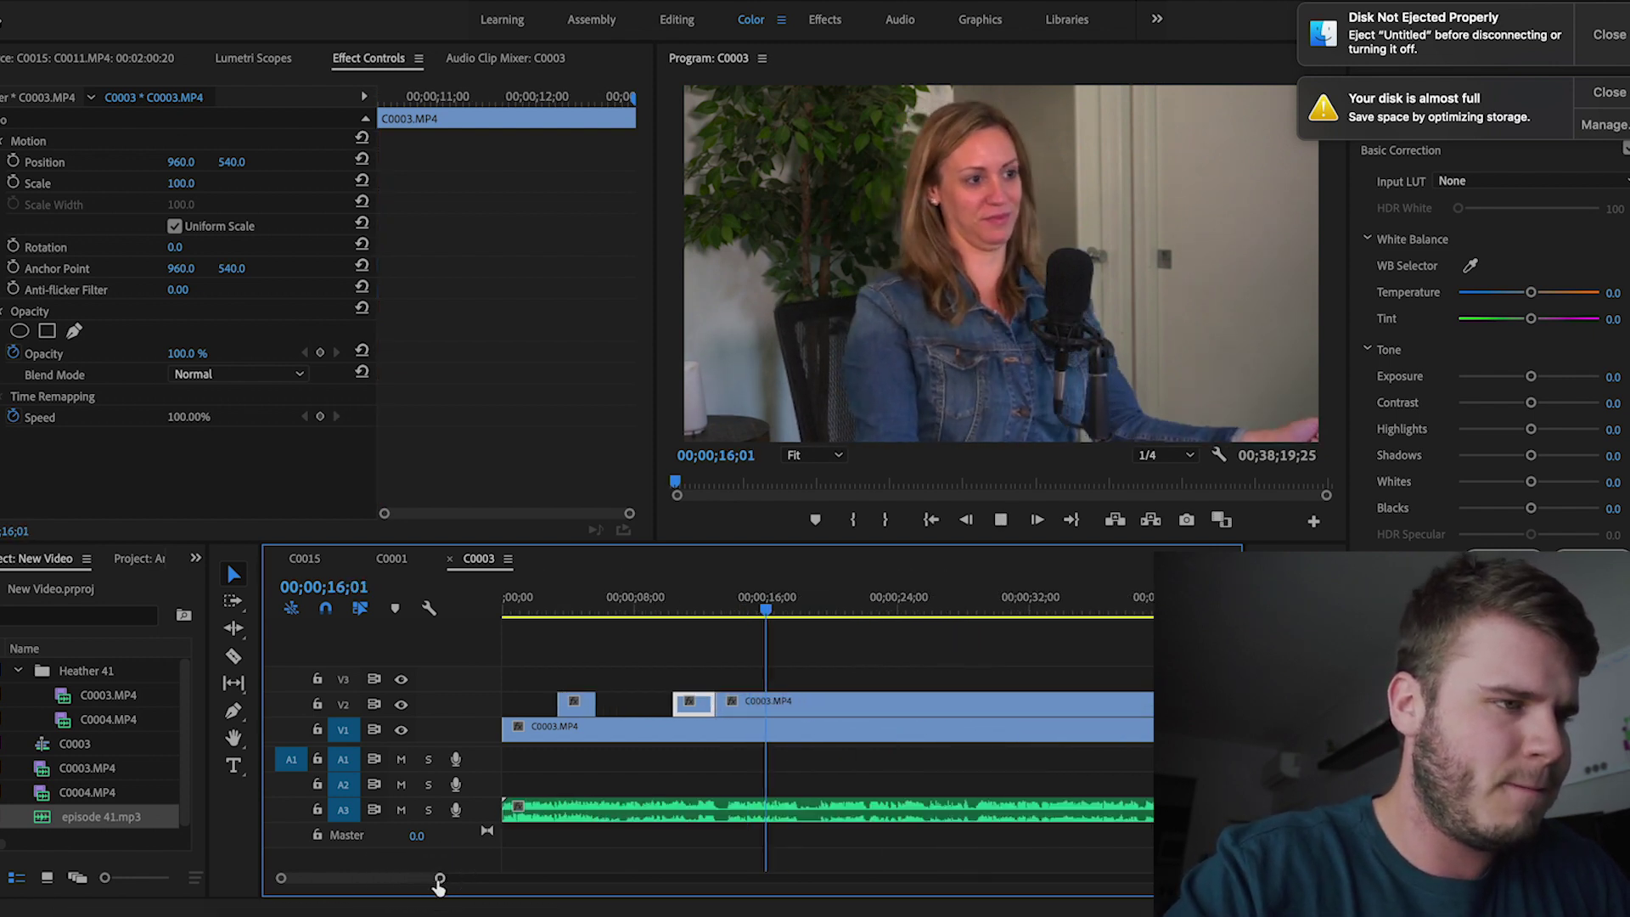
left_click(592, 735)
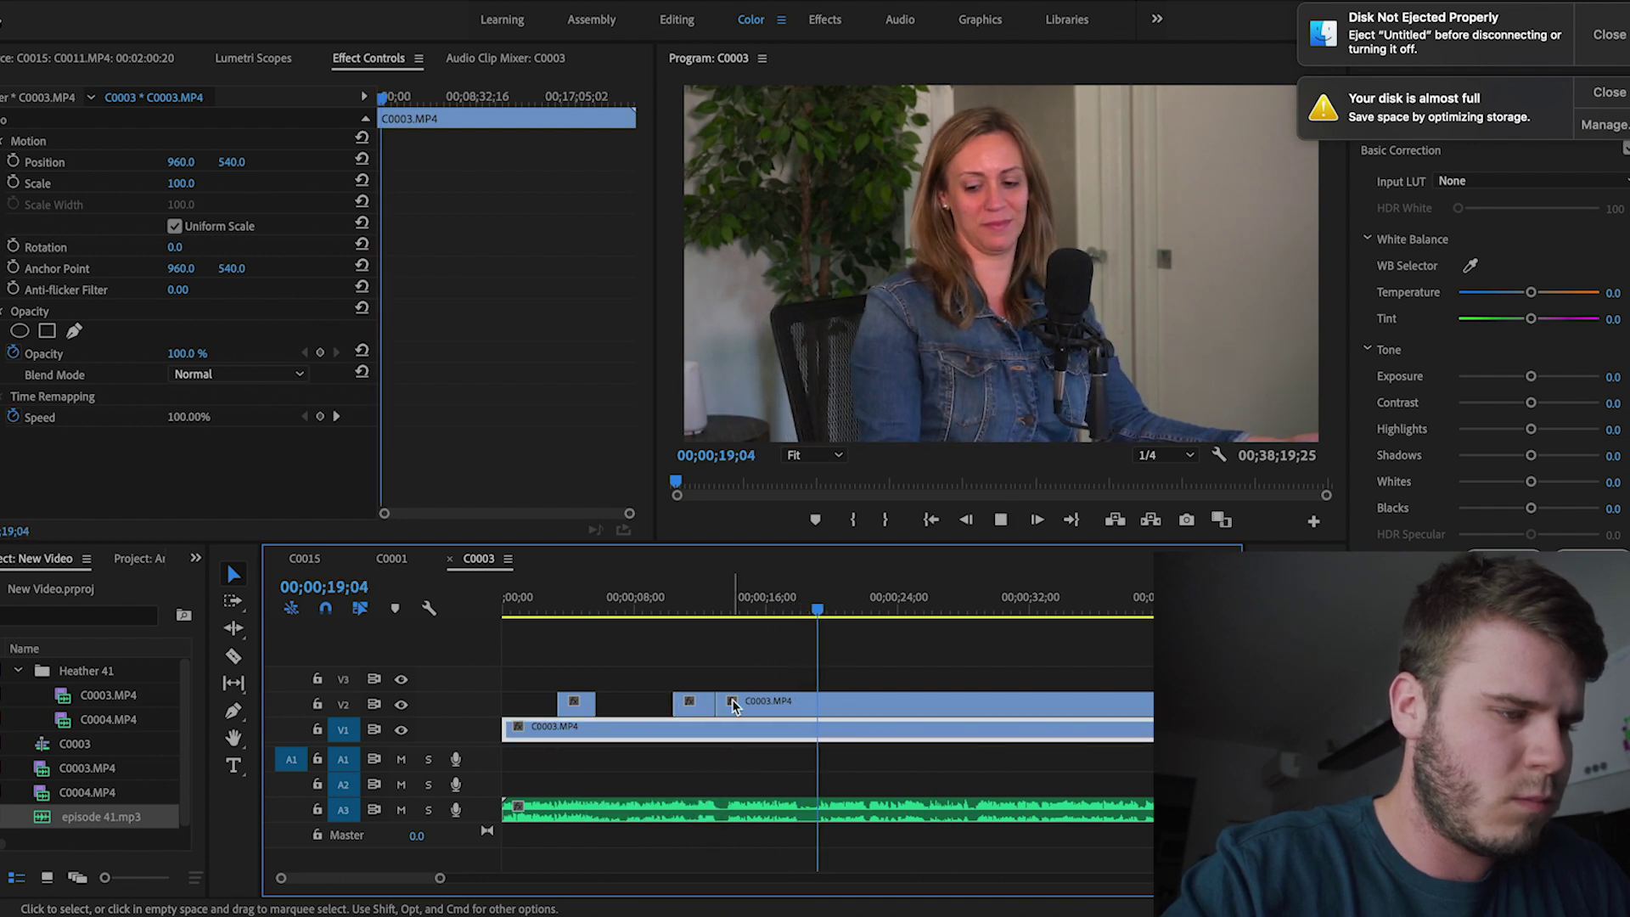
left_click_drag(723, 702, 895, 694)
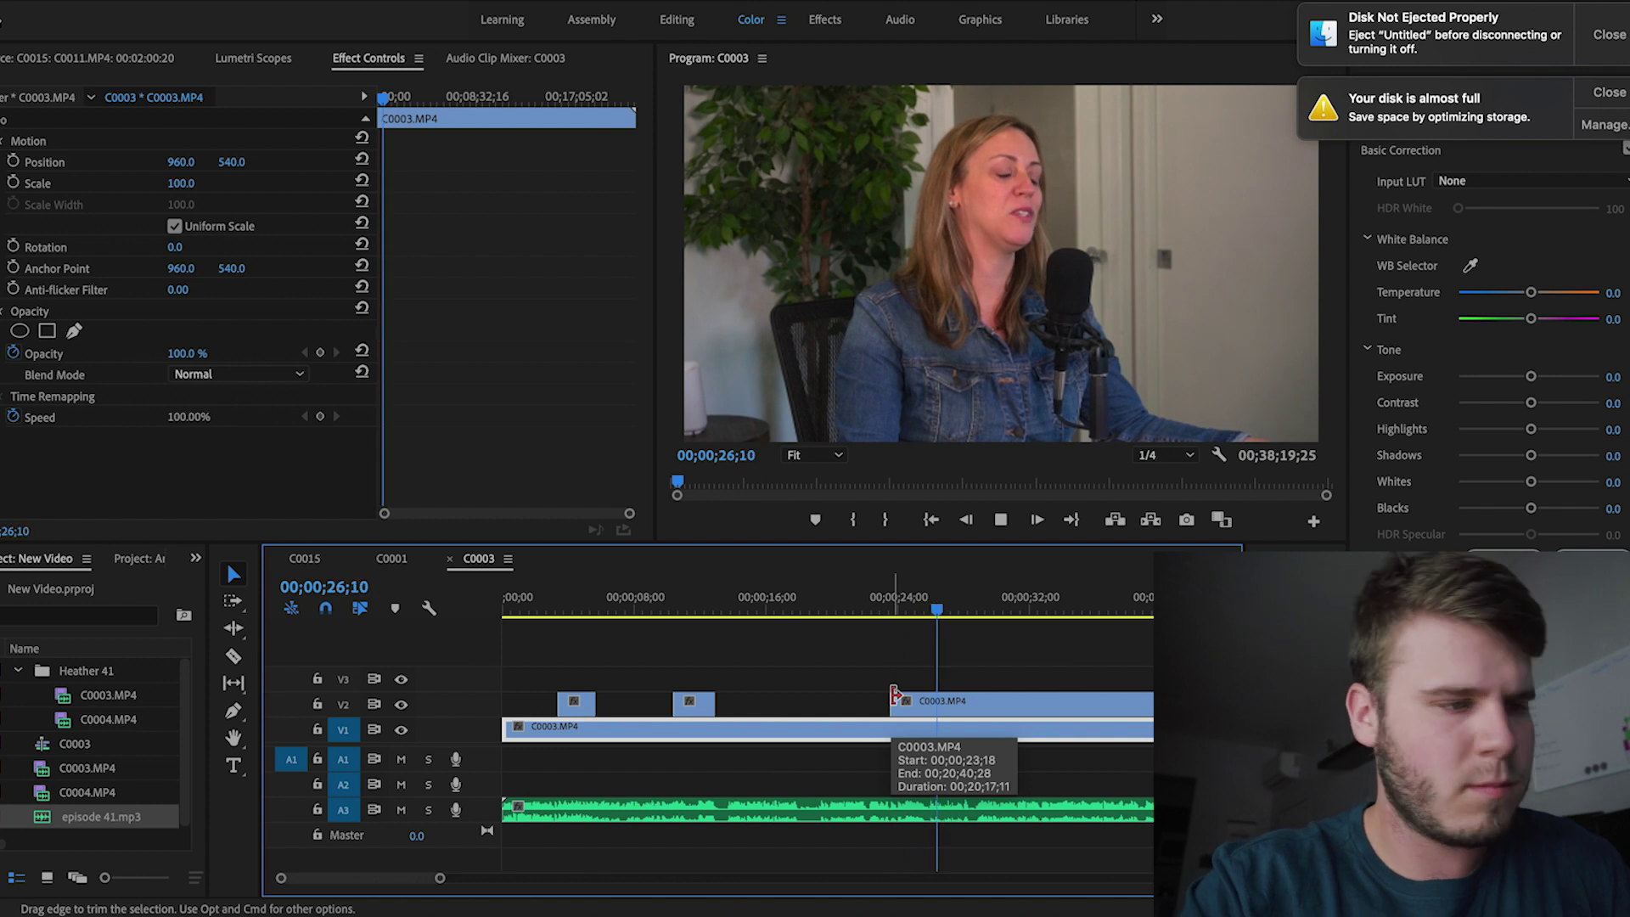
Step: Trim the start of the last V2 section further to about 00;00;26;00 and replay the switch
key("space")
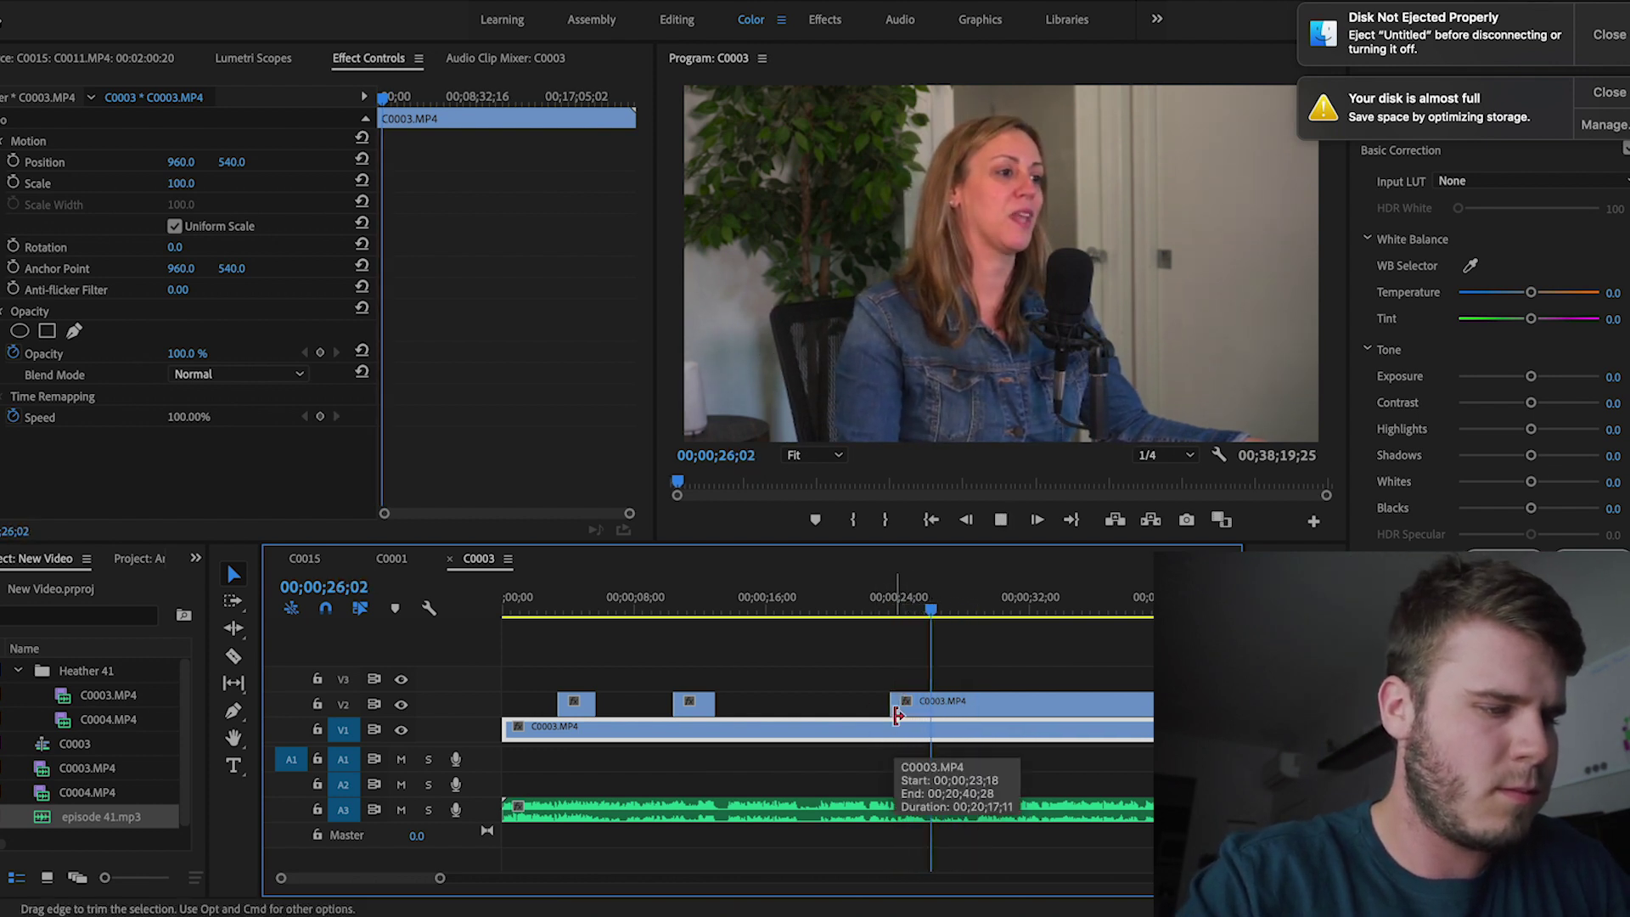
left_click_drag(917, 701, 928, 701)
left_click(910, 605)
key("space")
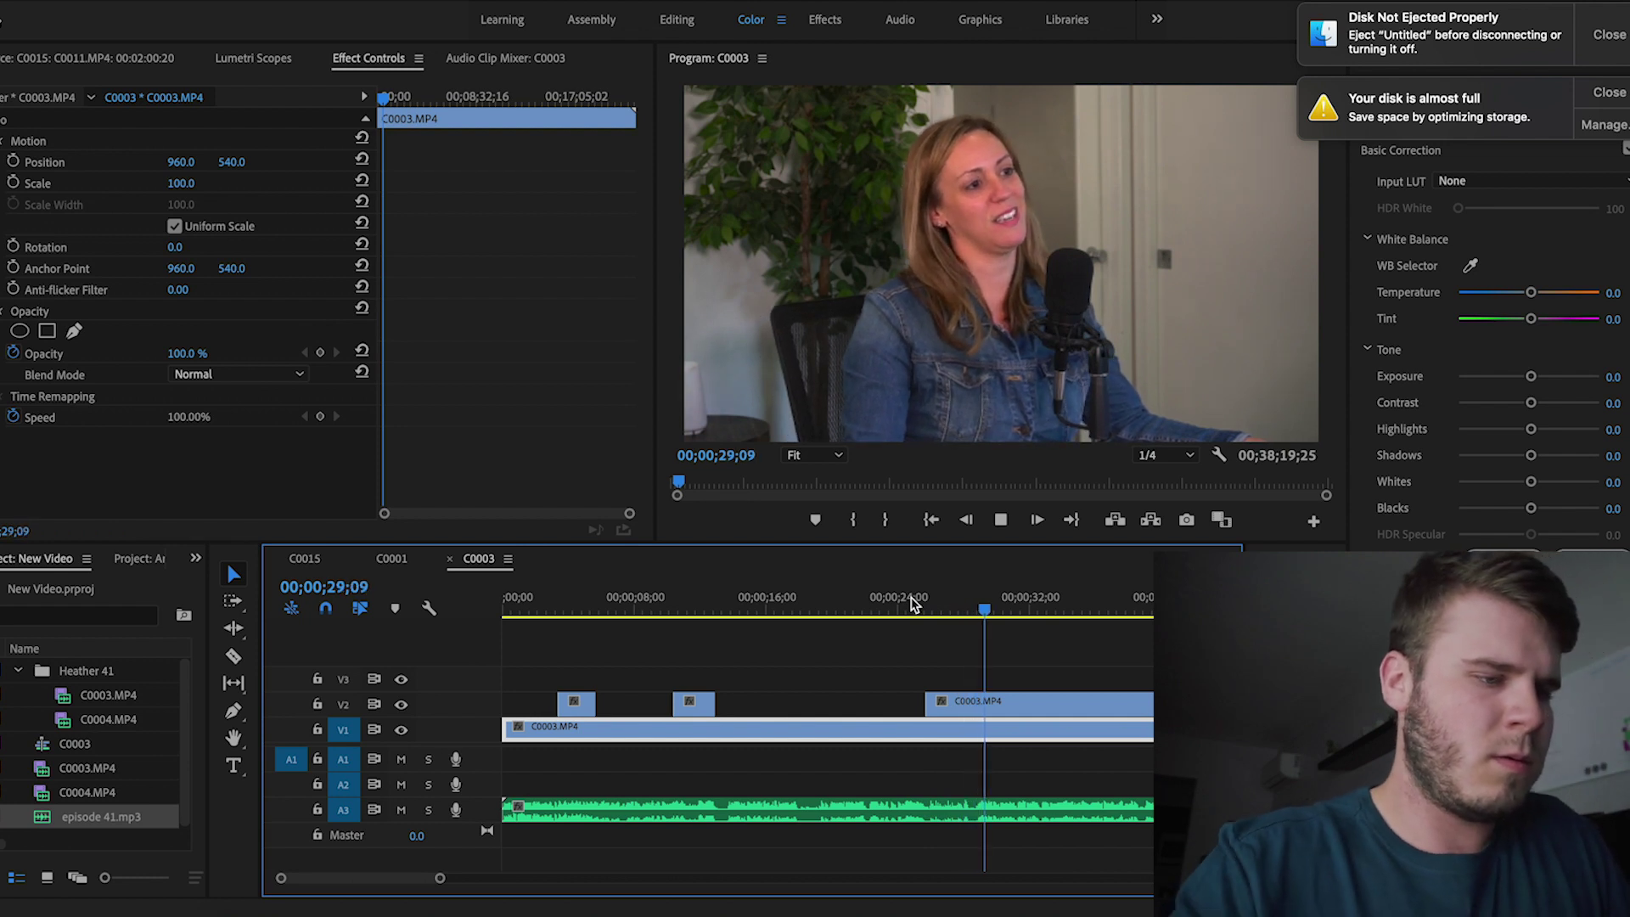
Step: Split the V2 clip at about 00;00;28;24 and trim the following section's start to about 00;00;33;15
left_click(947, 605)
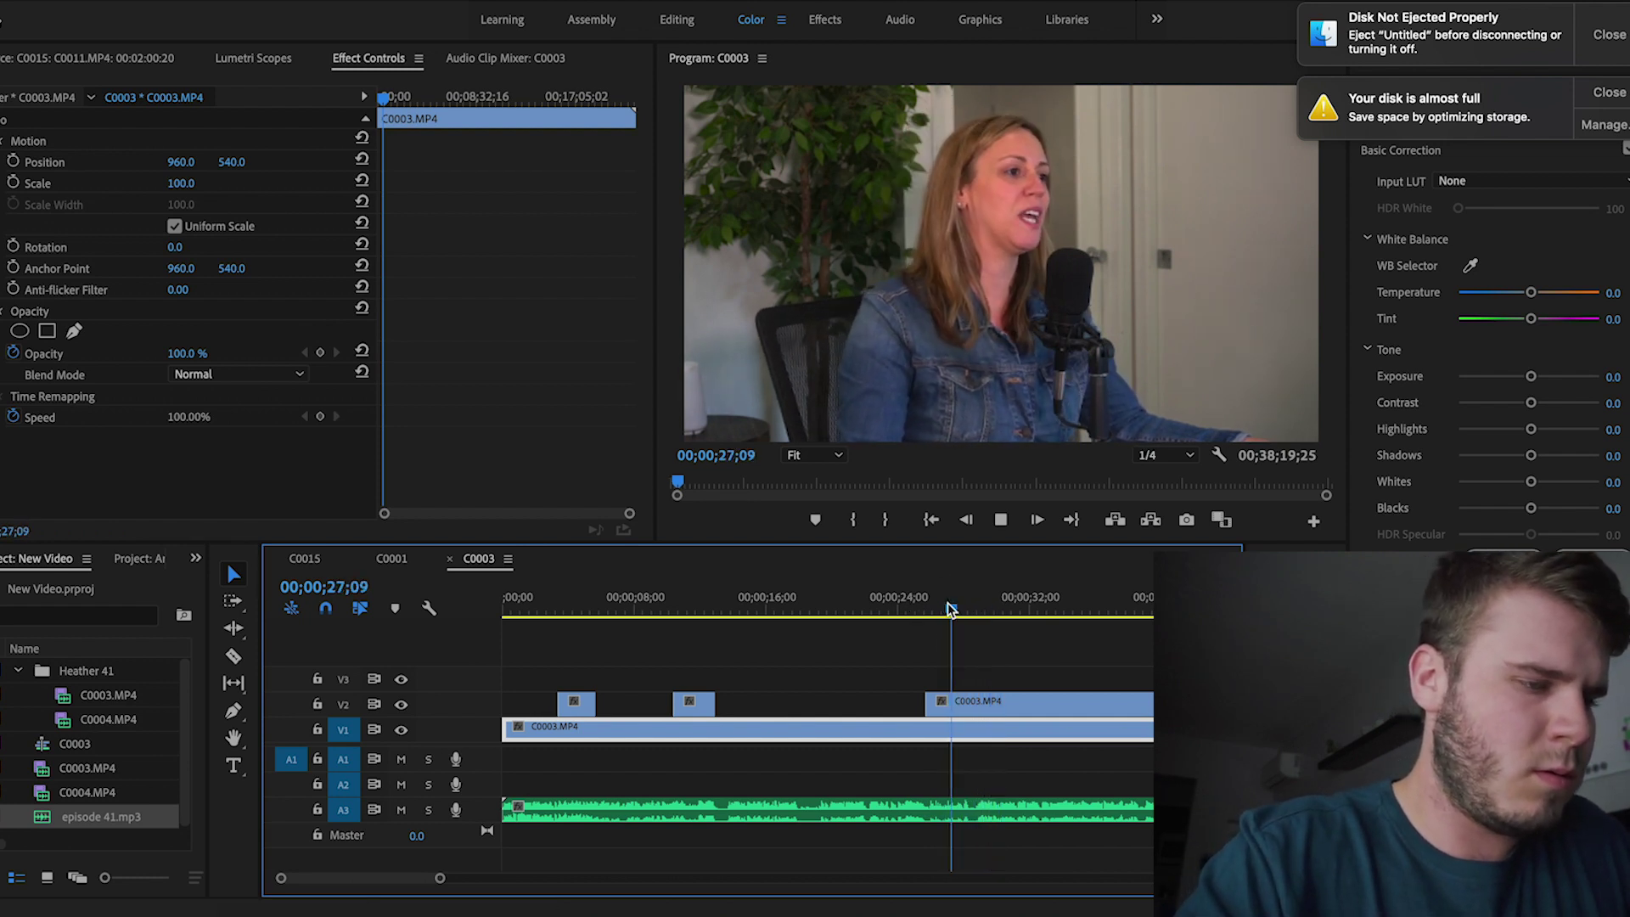
key("space")
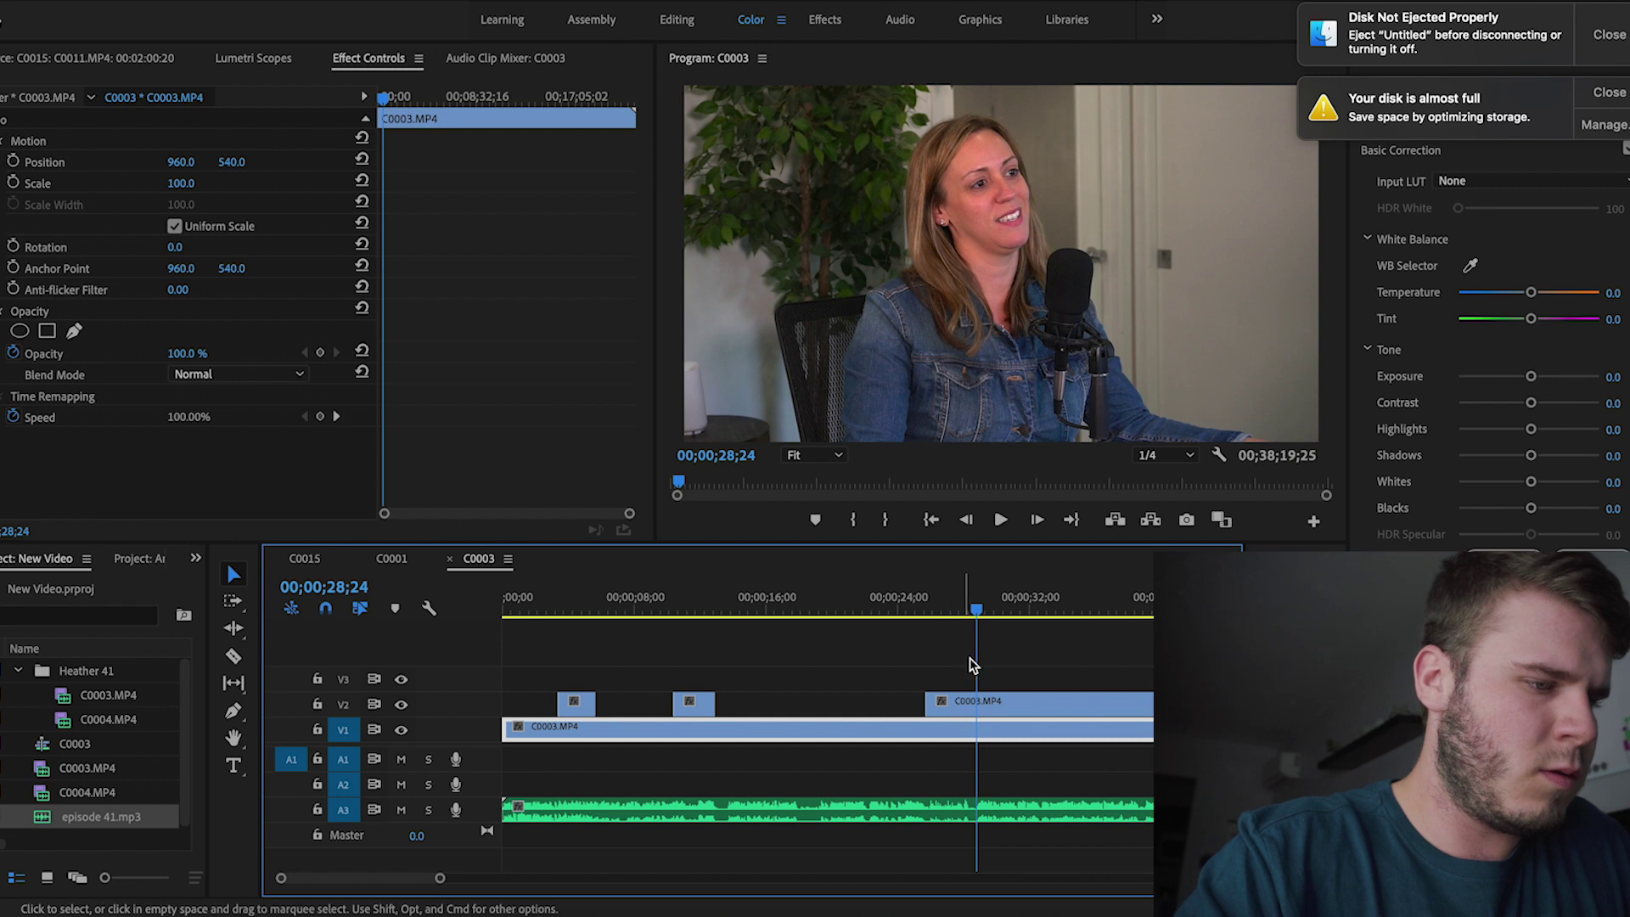
left_click(989, 709)
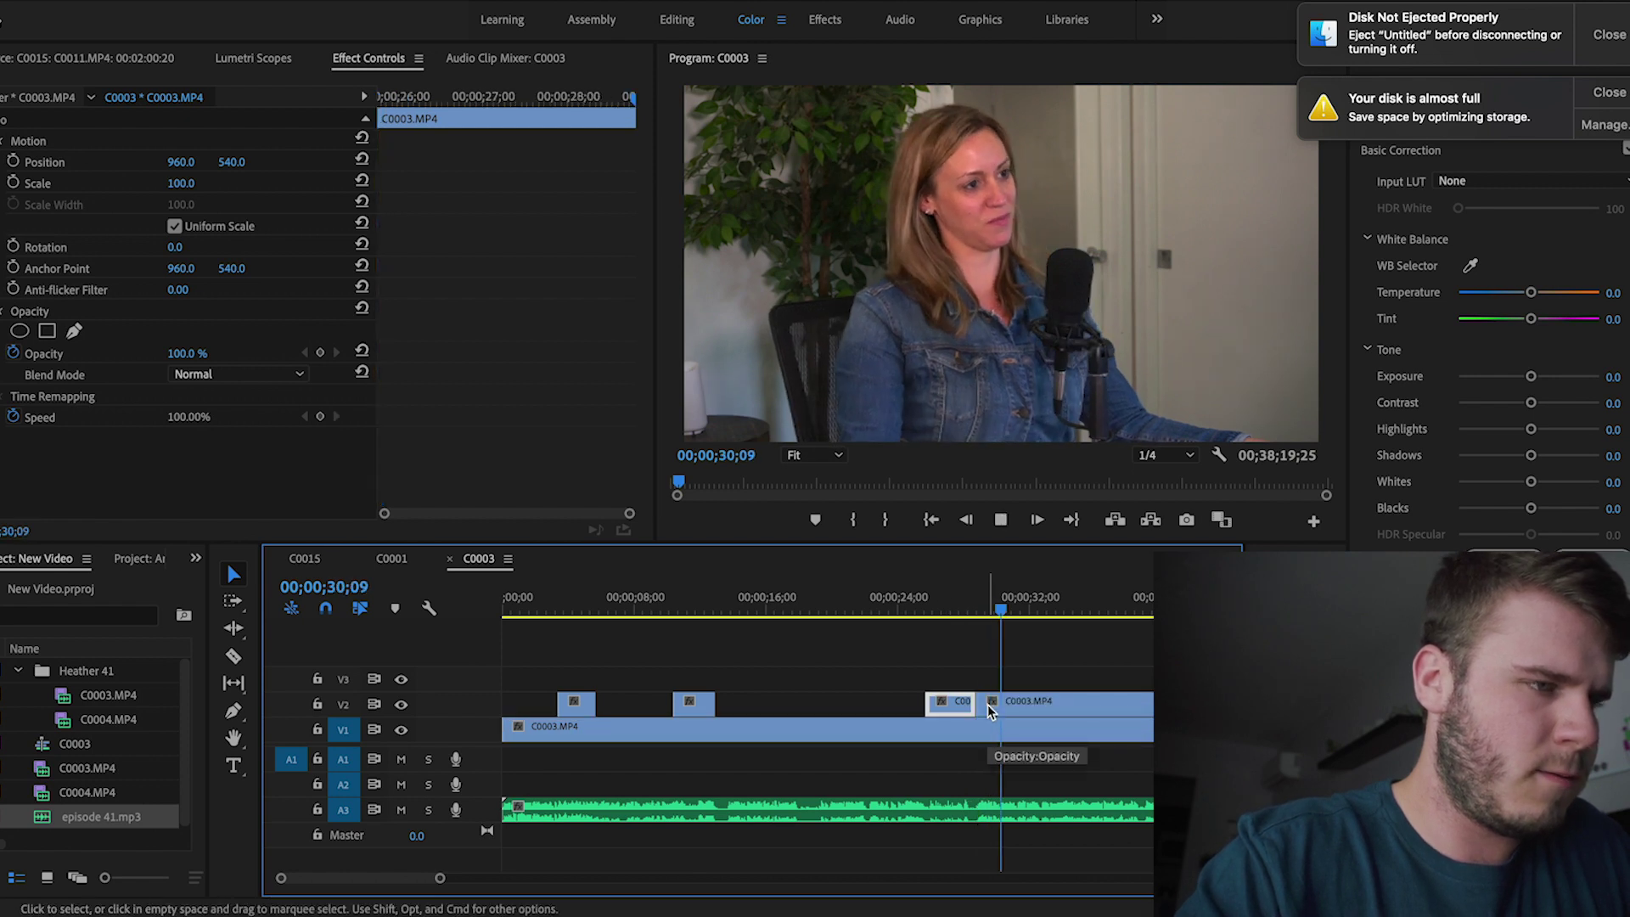
left_click_drag(978, 704, 1054, 699)
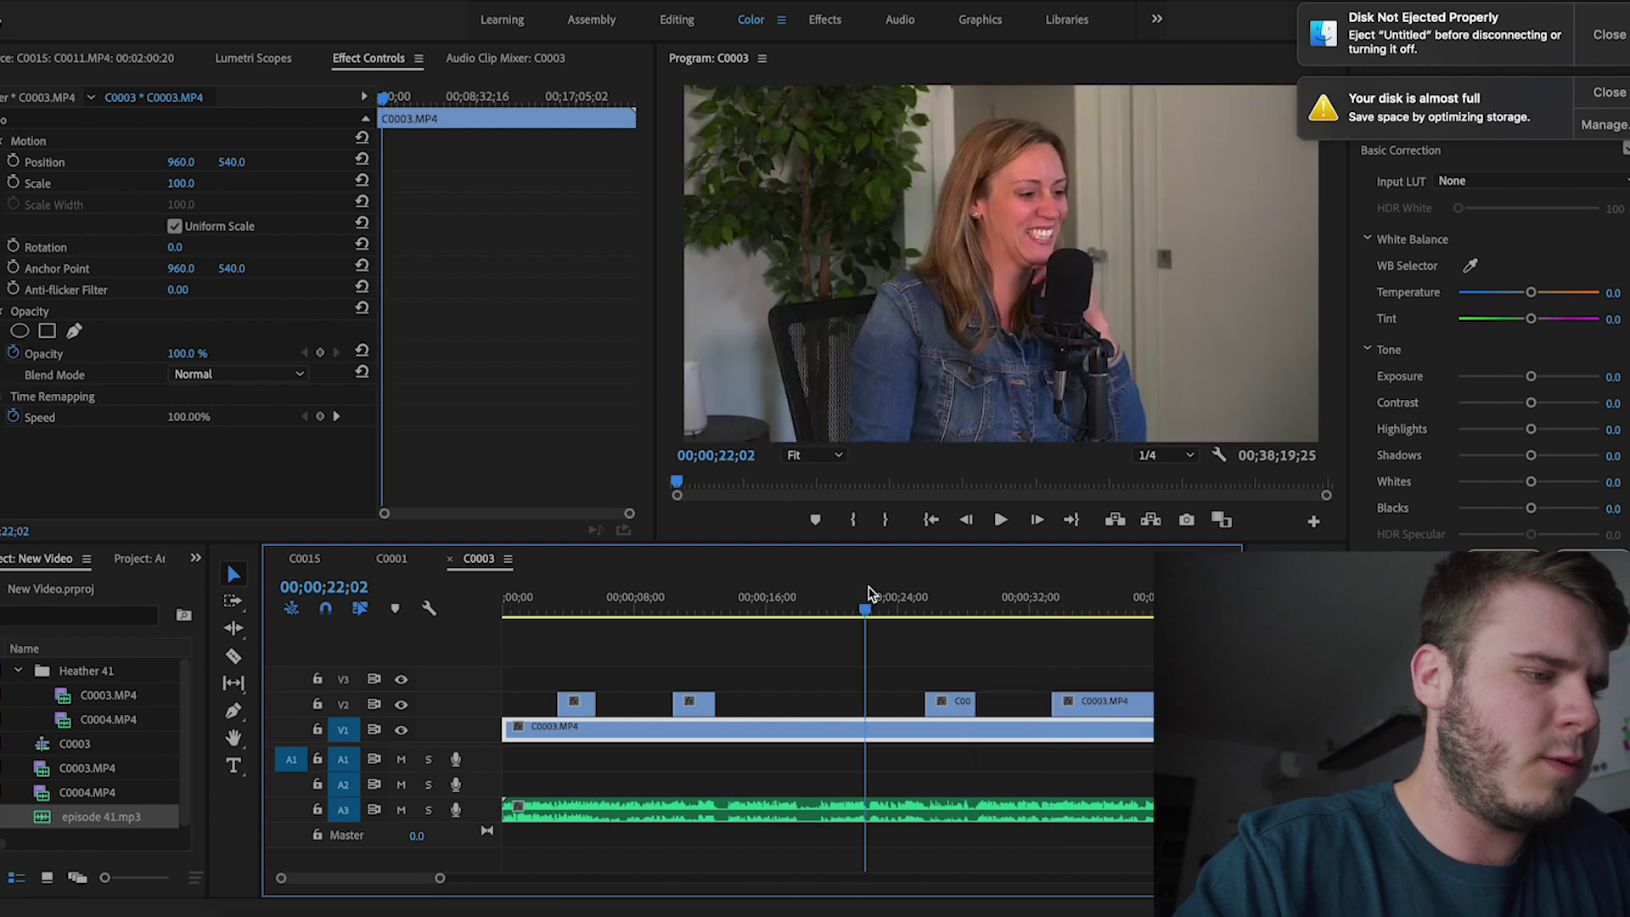
Step: Play the sequence from about 00;00;22;02 through the last two V2 sections to check the camera switches
key("Left")
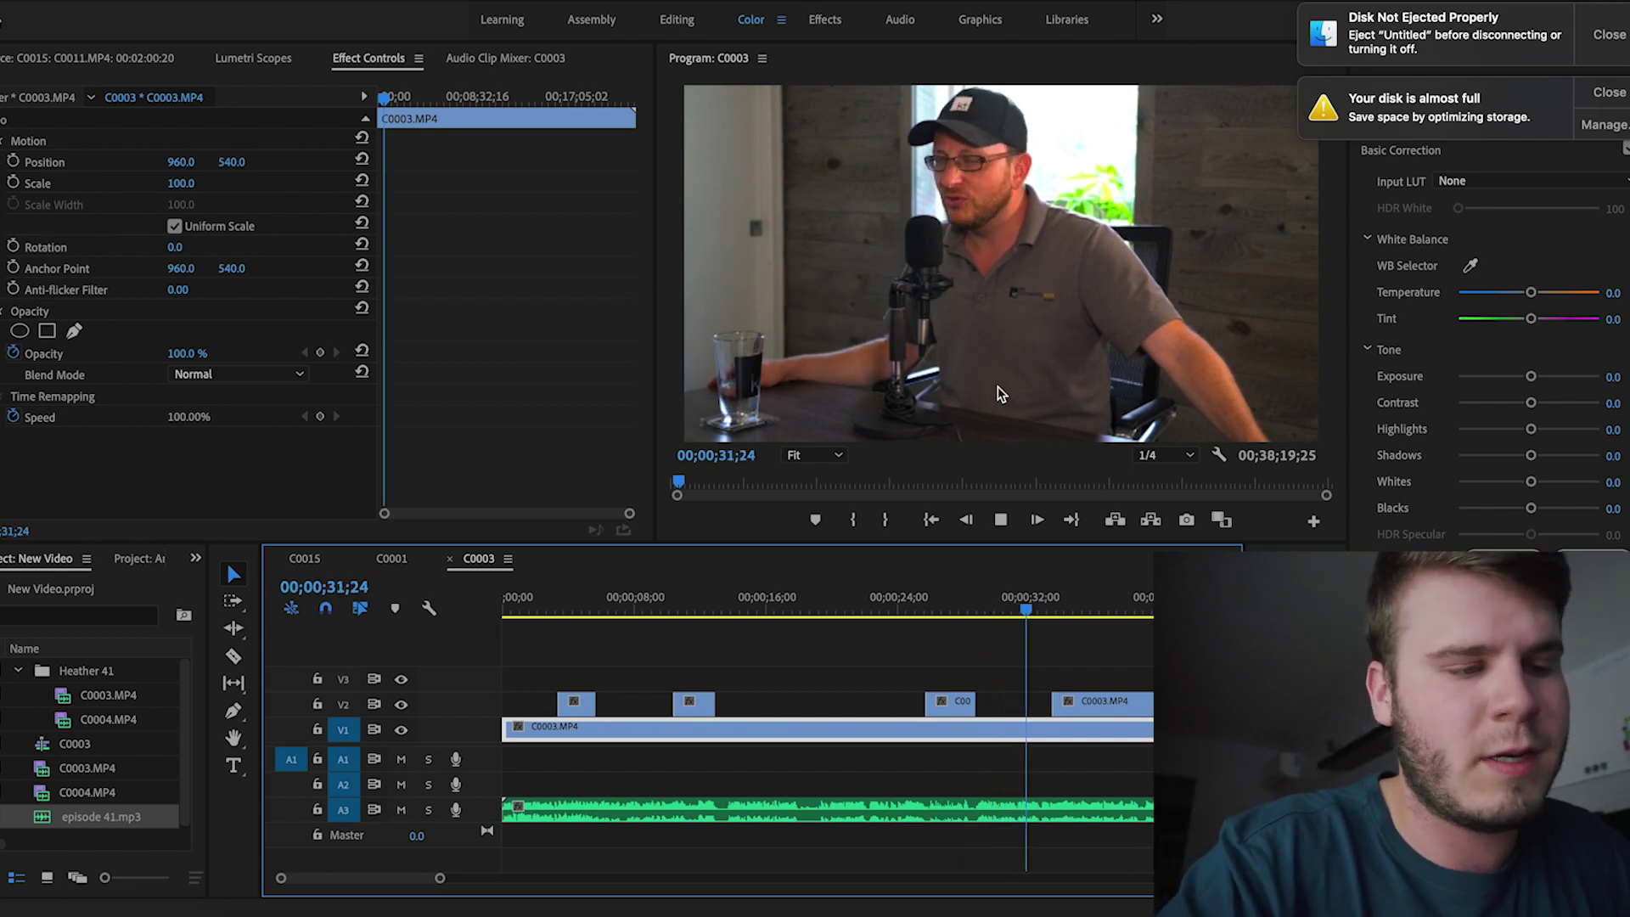
key("space")
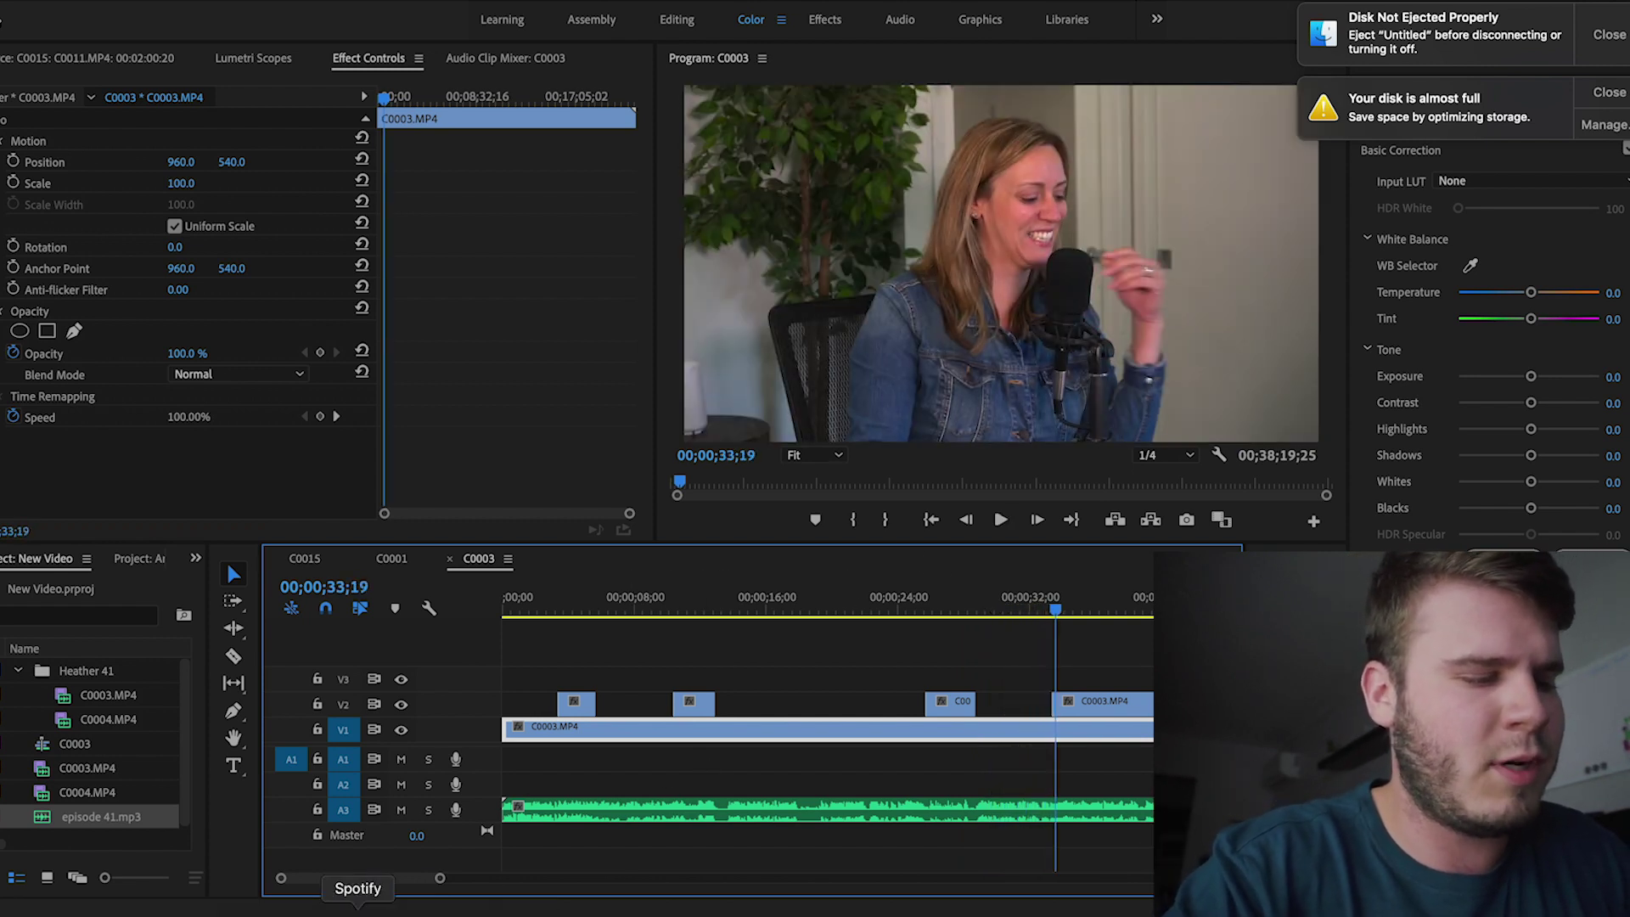
left_click_drag(441, 881, 461, 885)
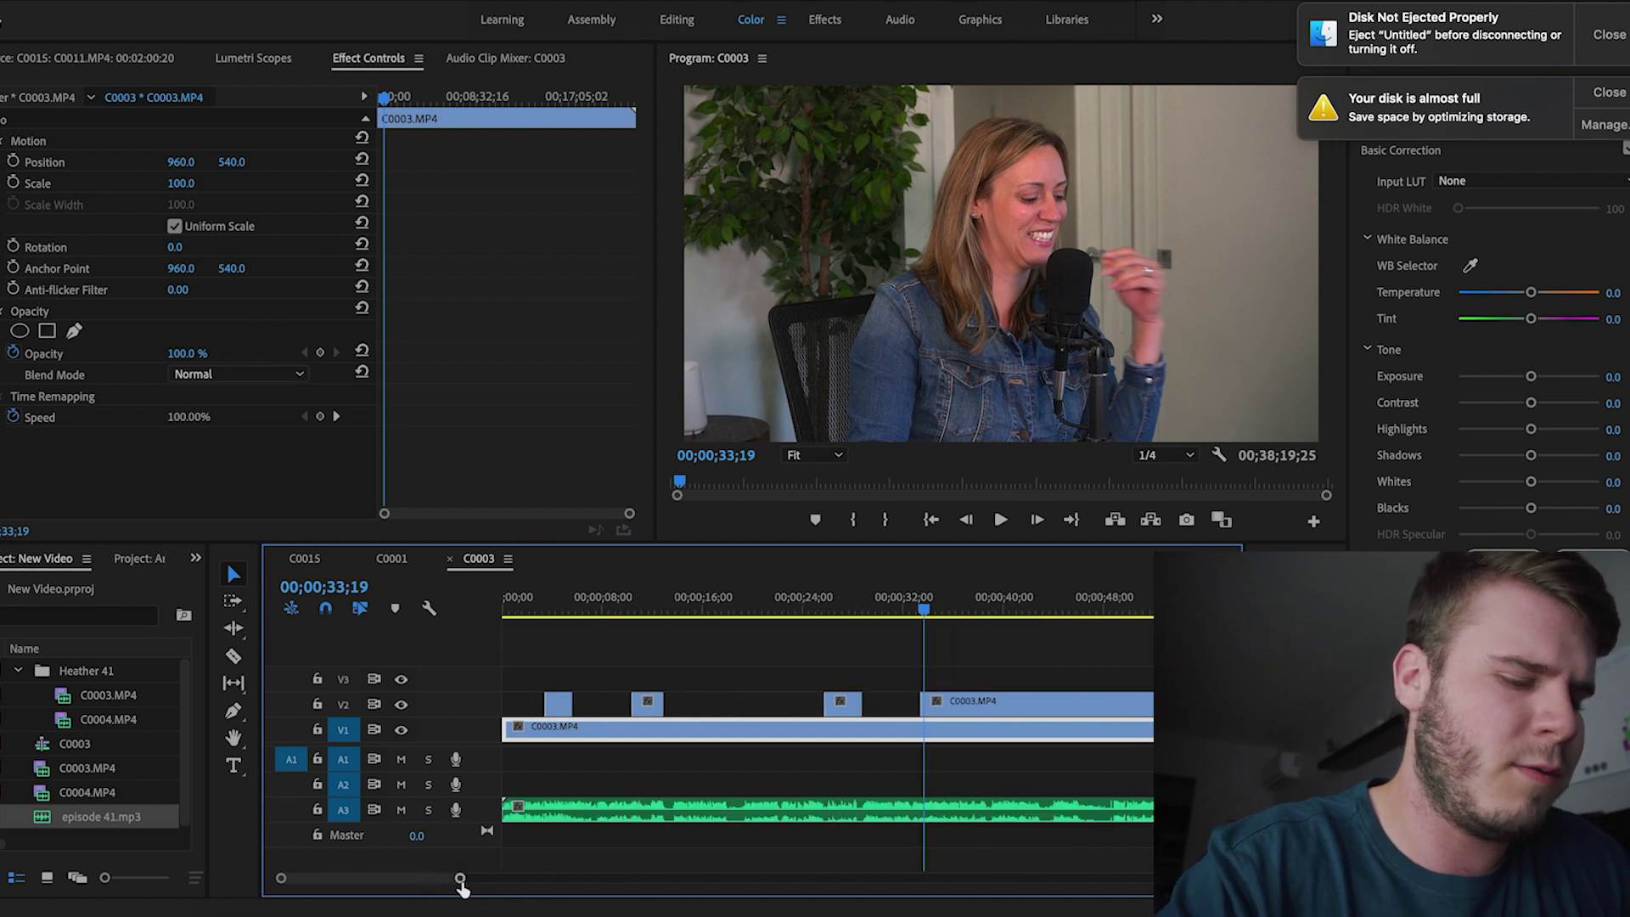
key("space")
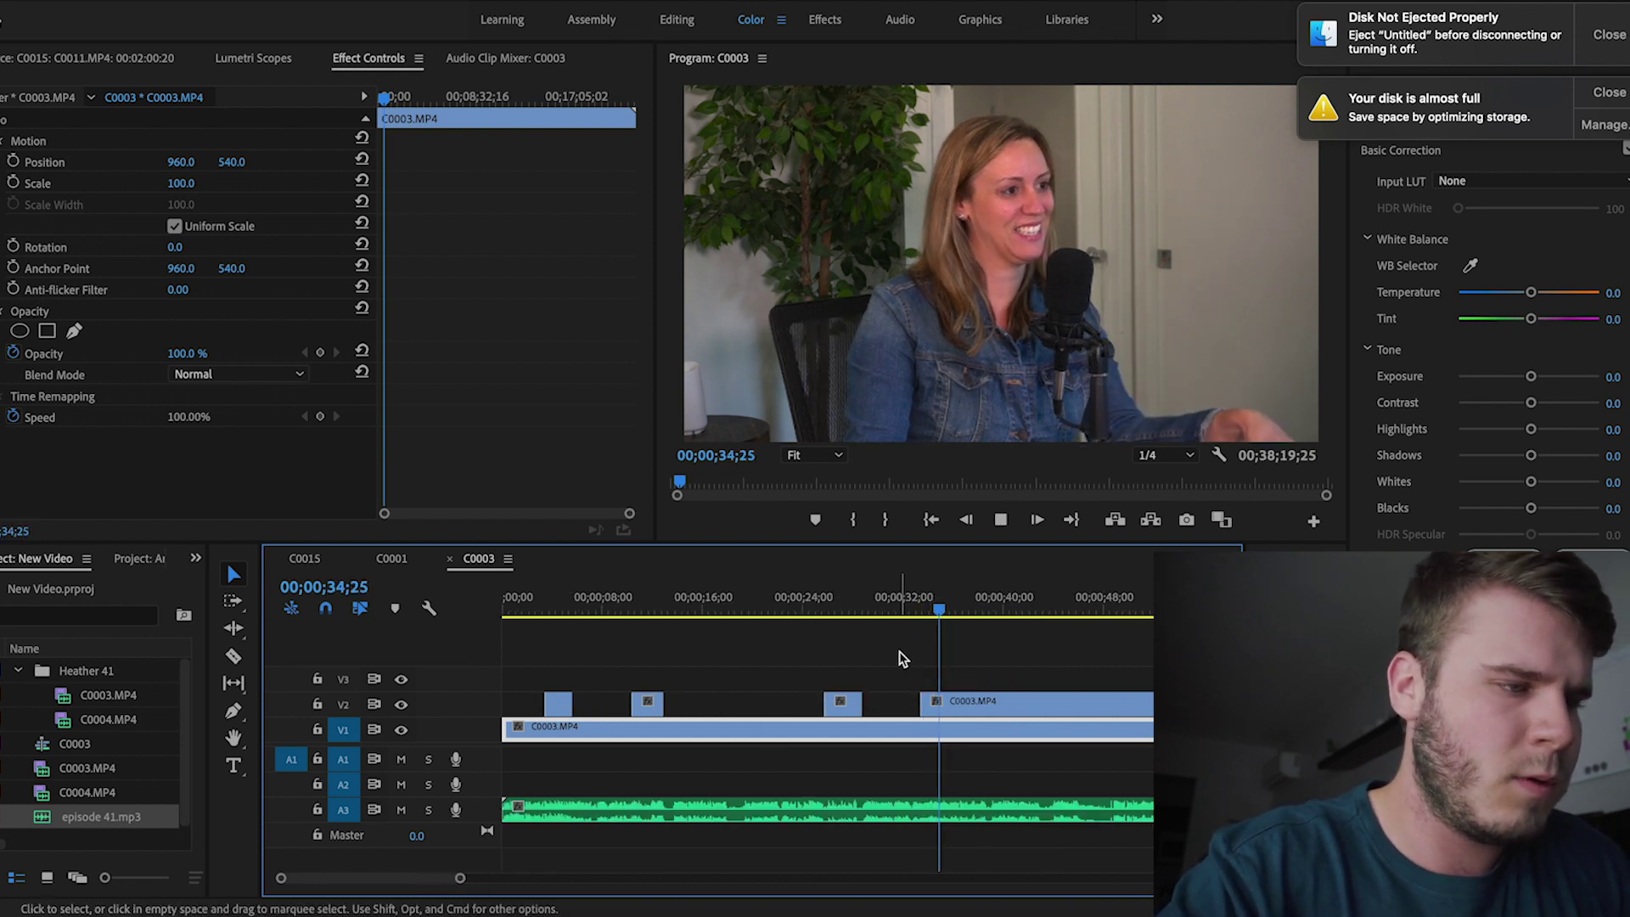
left_click(922, 604)
key("space")
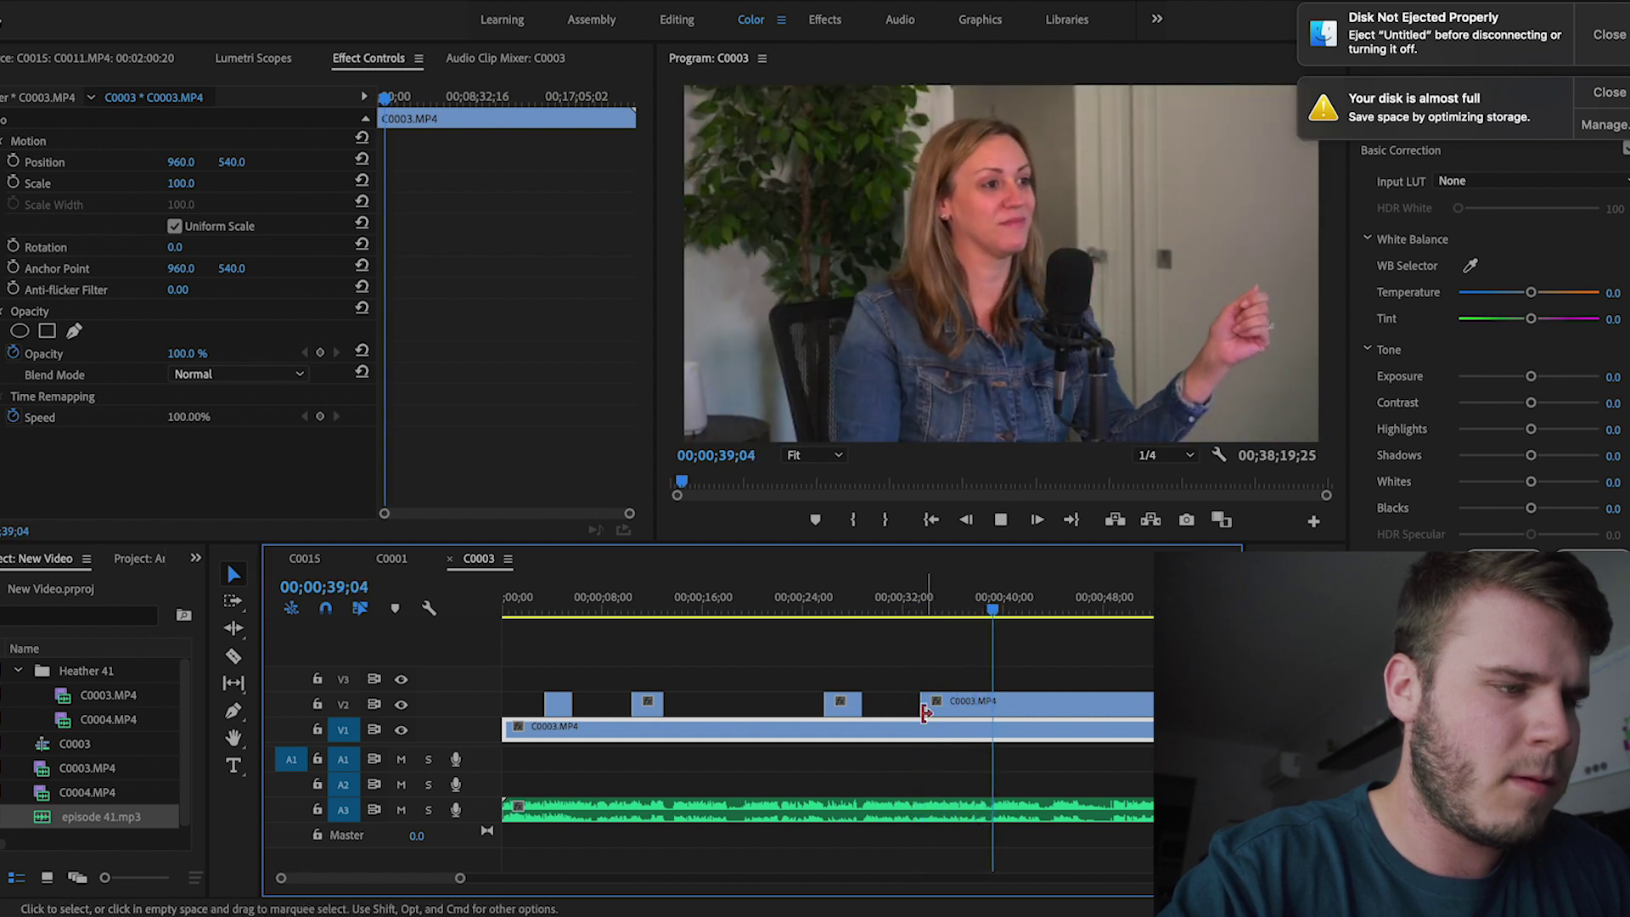
Step: Trim the start of the last V2 section to about 00;00;40;15 and step back to replay the switch
left_click_drag(922, 703, 1006, 690)
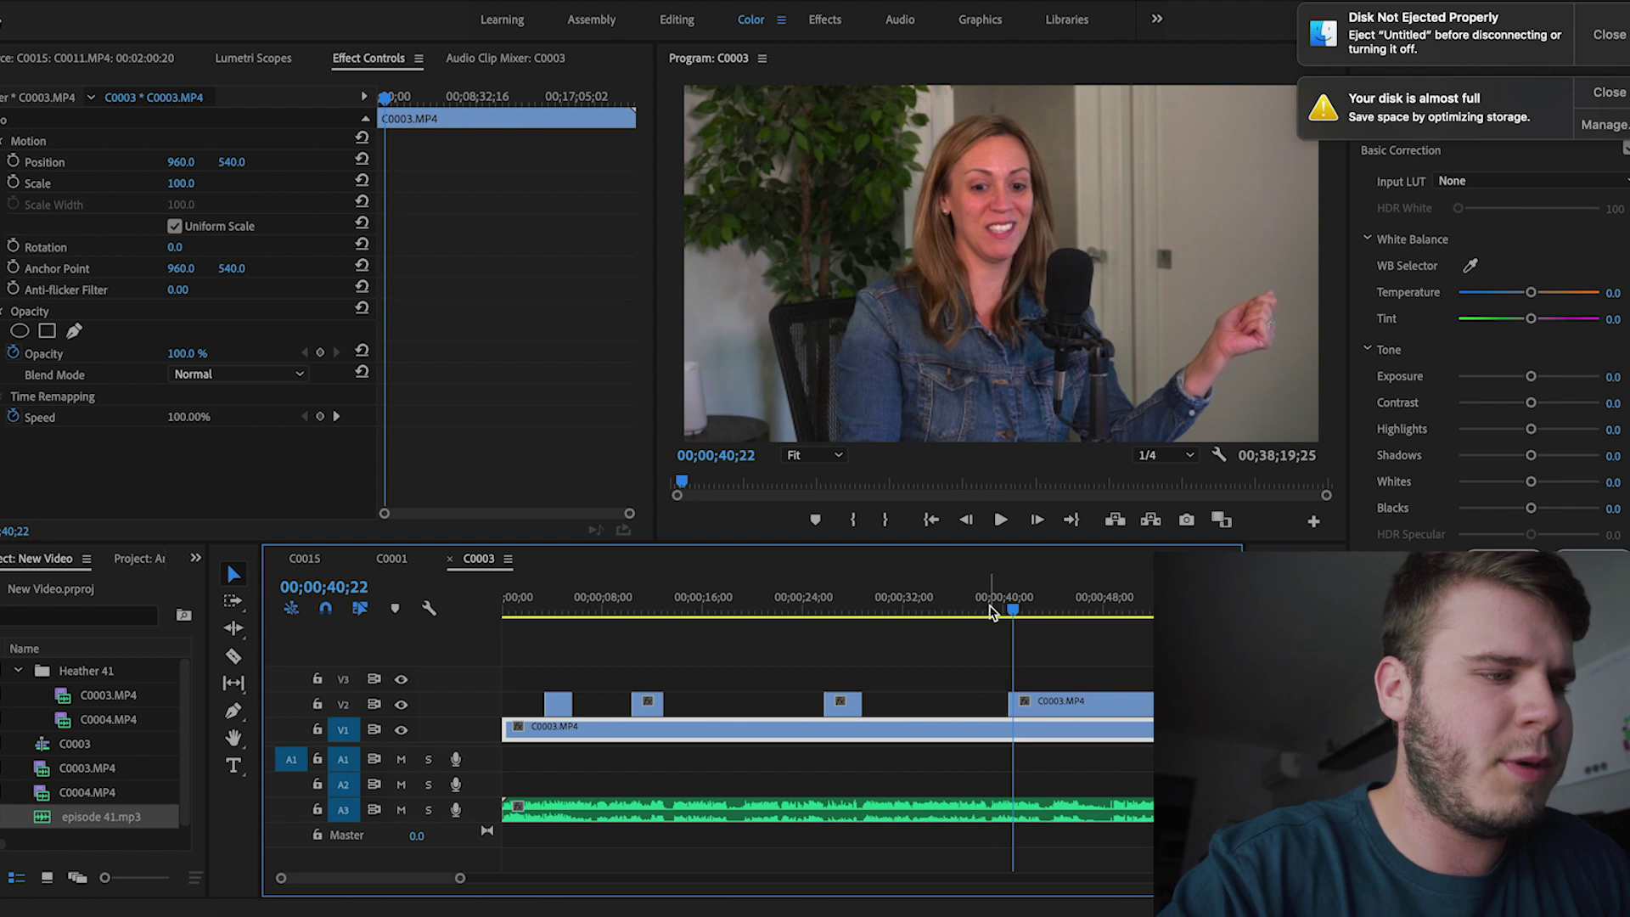
key("space")
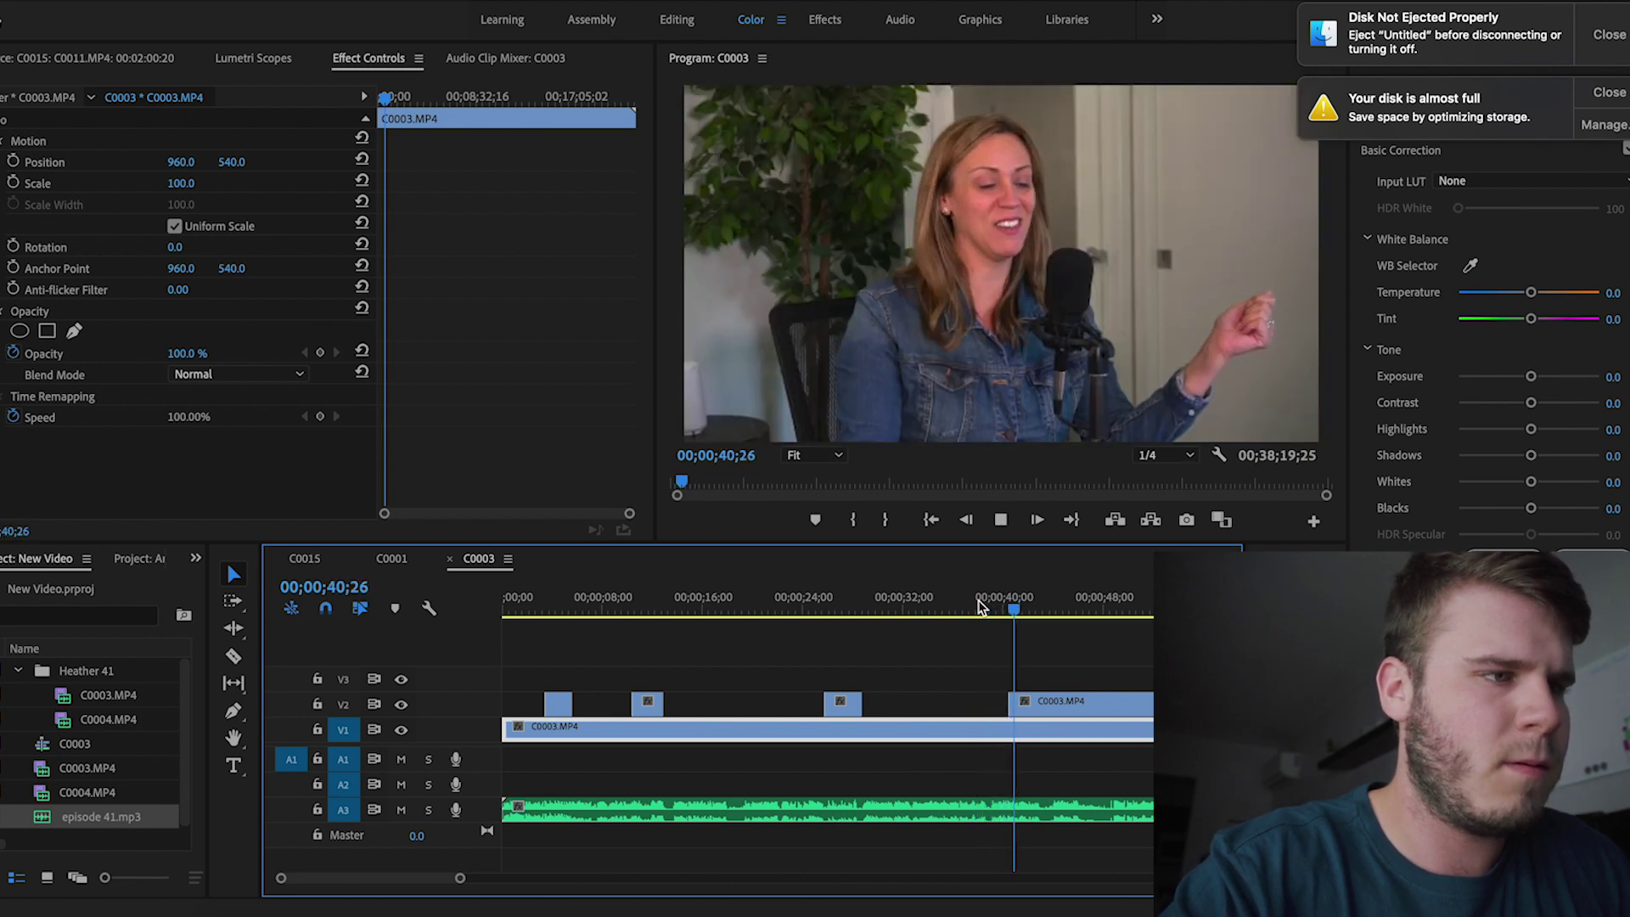
key("Left")
key("Left")
key("Left")
key("Left")
key("Left")
key("Left")
key("Left")
key("Left")
key("Left")
key("Left")
key("Left")
key("Left")
key("Left")
key("Left")
key("Left")
key("Left")
key("Left")
key("Left")
key("Left")
key("Left")
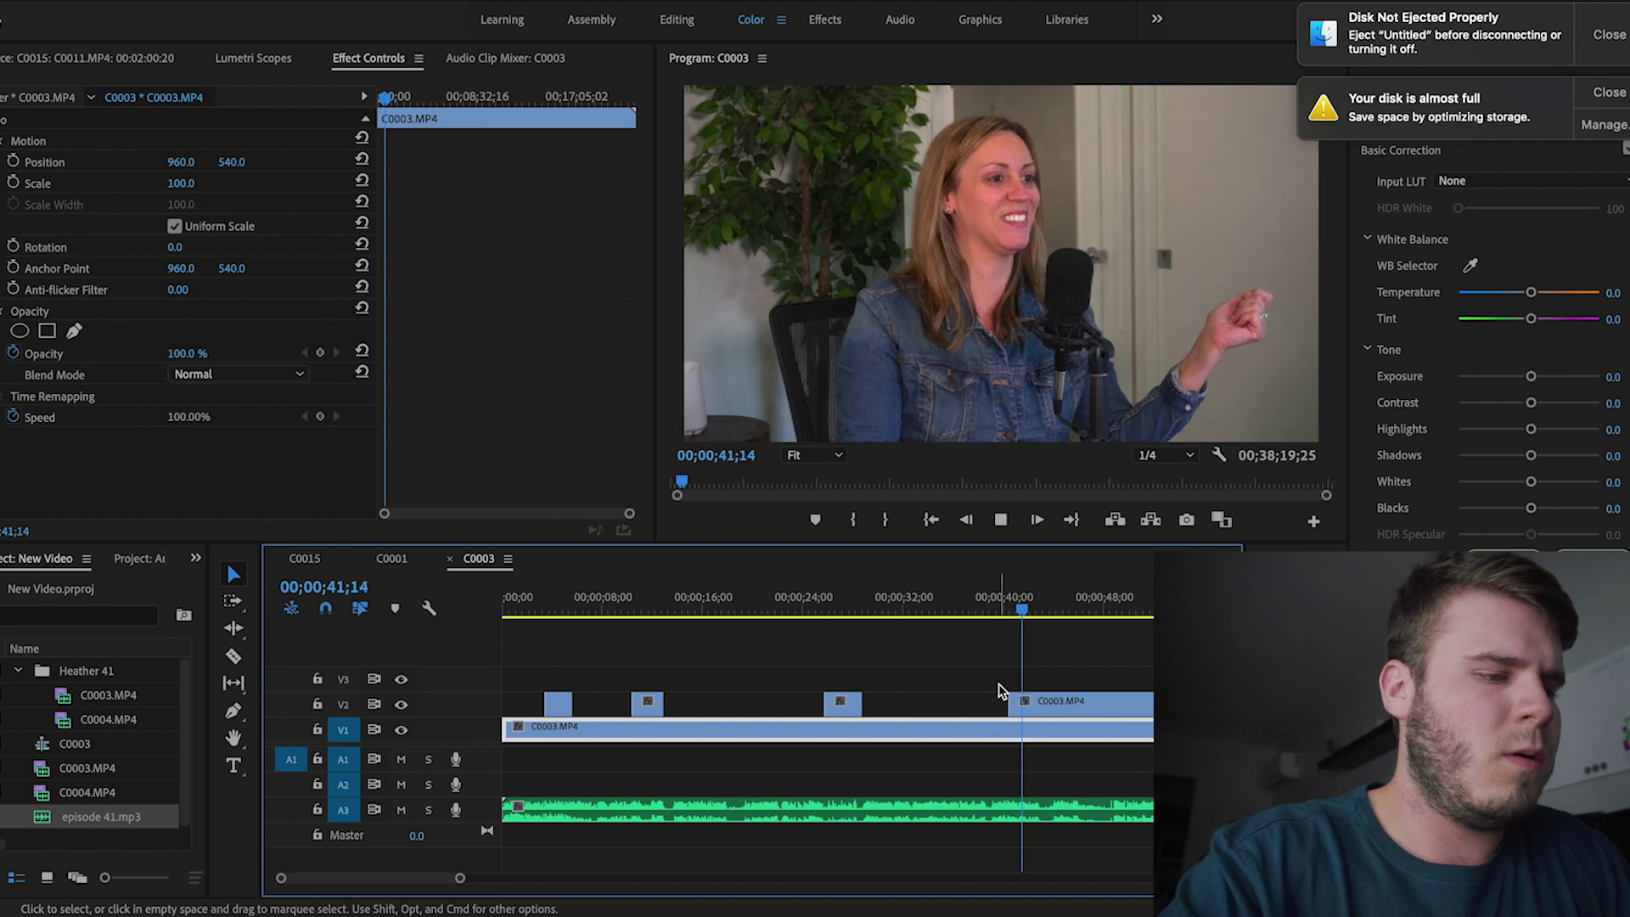
Step: Split the V2 clip at 00;00;41;03 and trim the following section's start to 00;00;44;00
left_click(1023, 703)
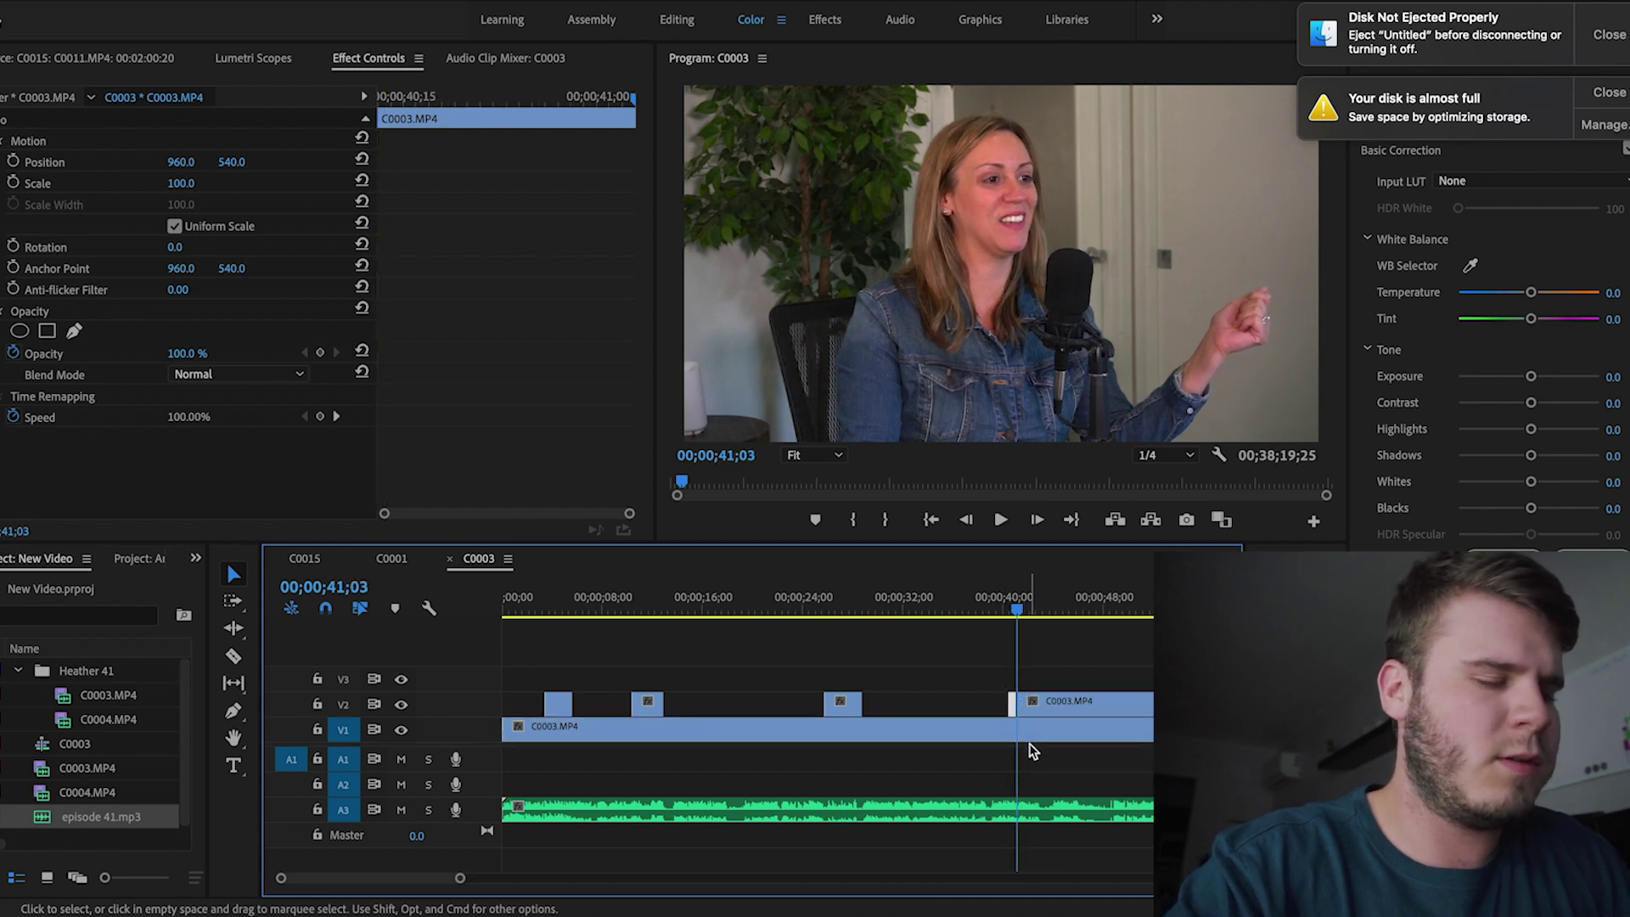
left_click(1138, 647)
key("space")
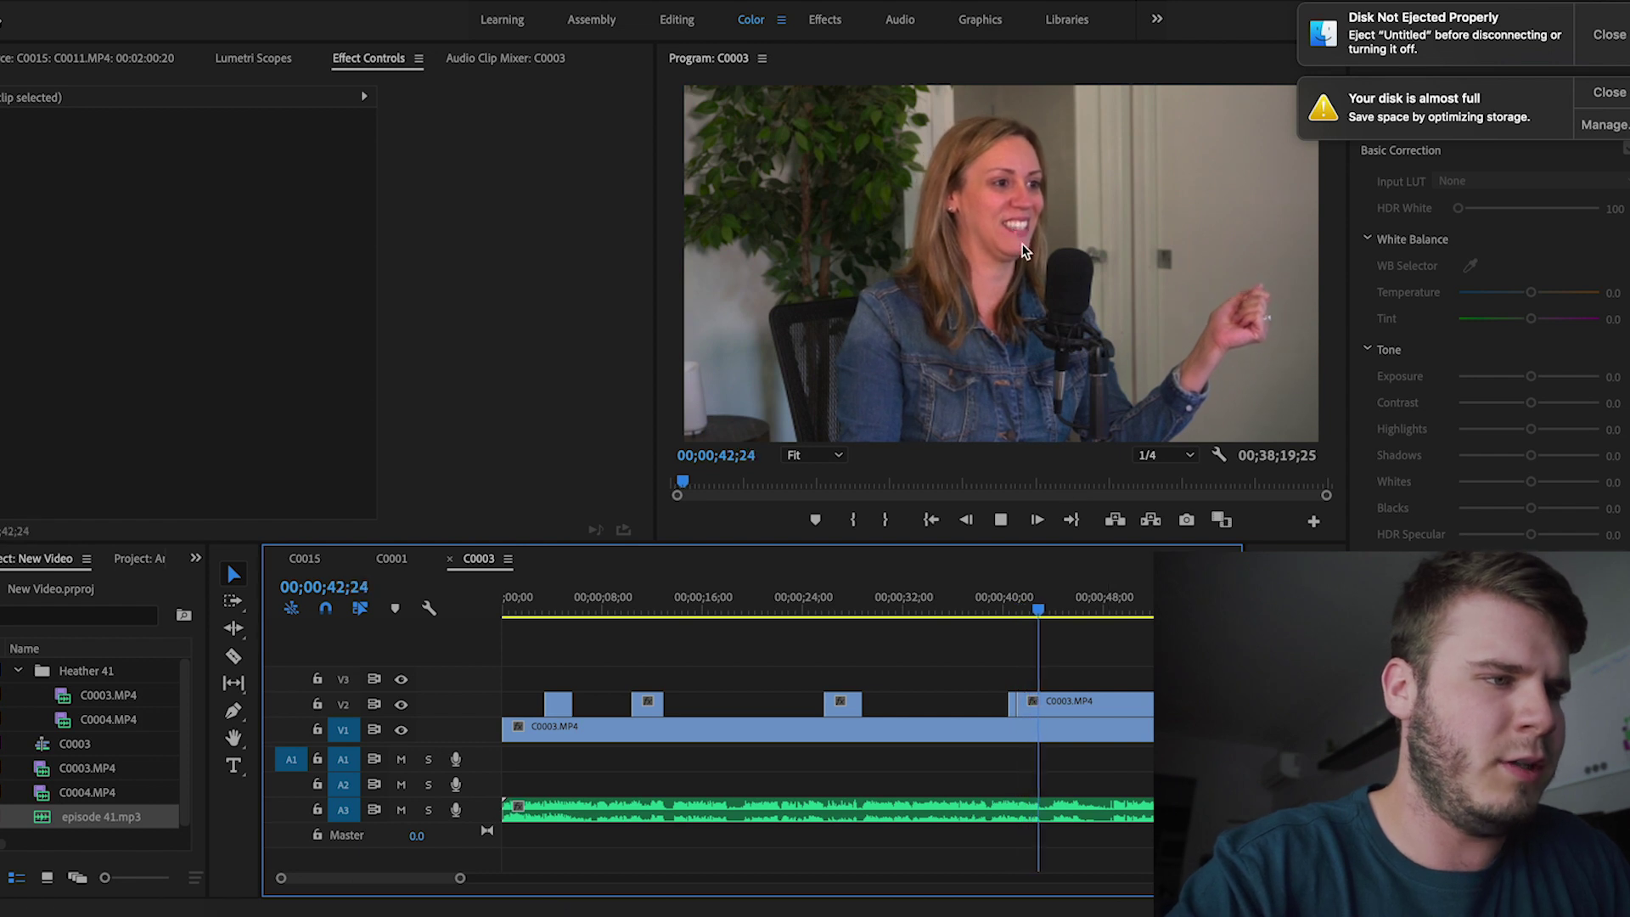
left_click(995, 239)
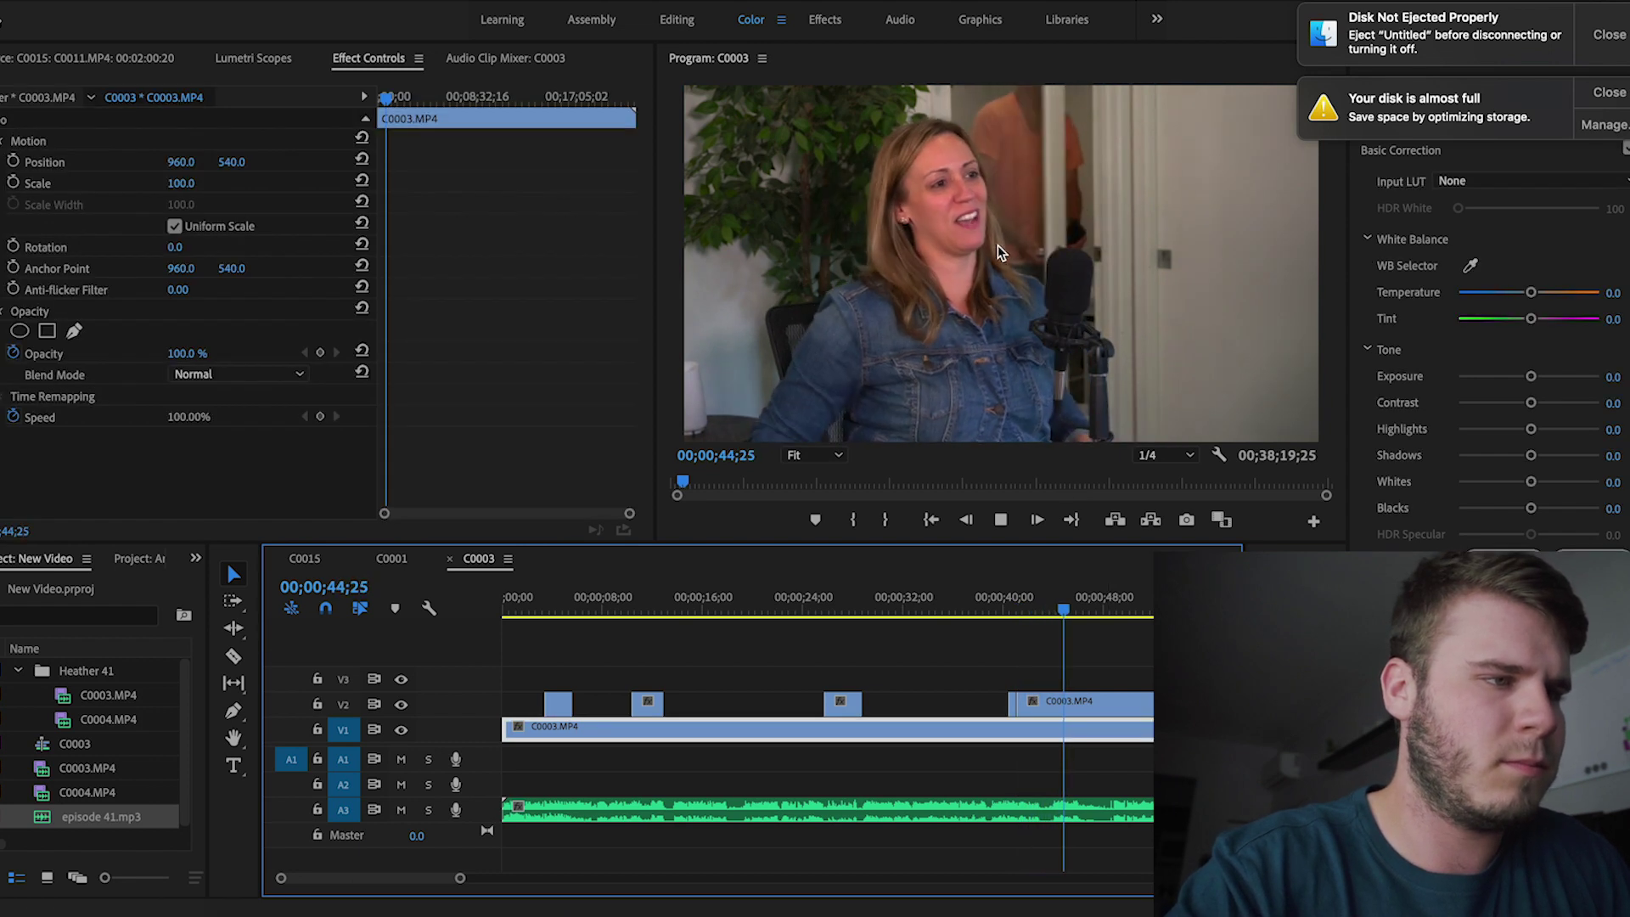
key("space")
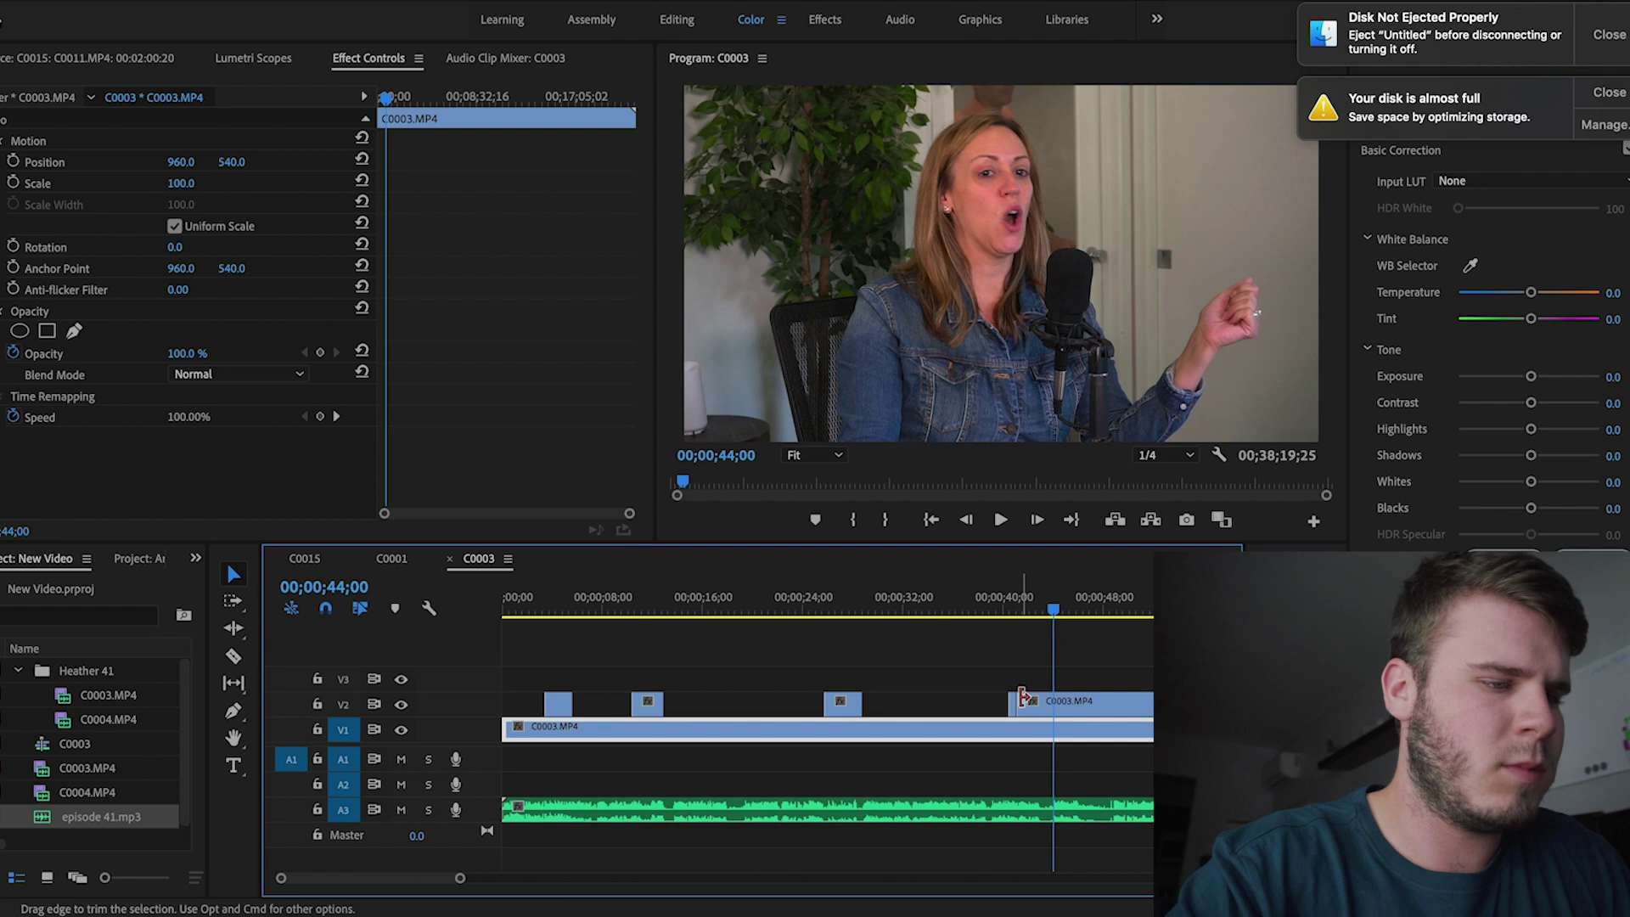
left_click_drag(1029, 698, 1053, 698)
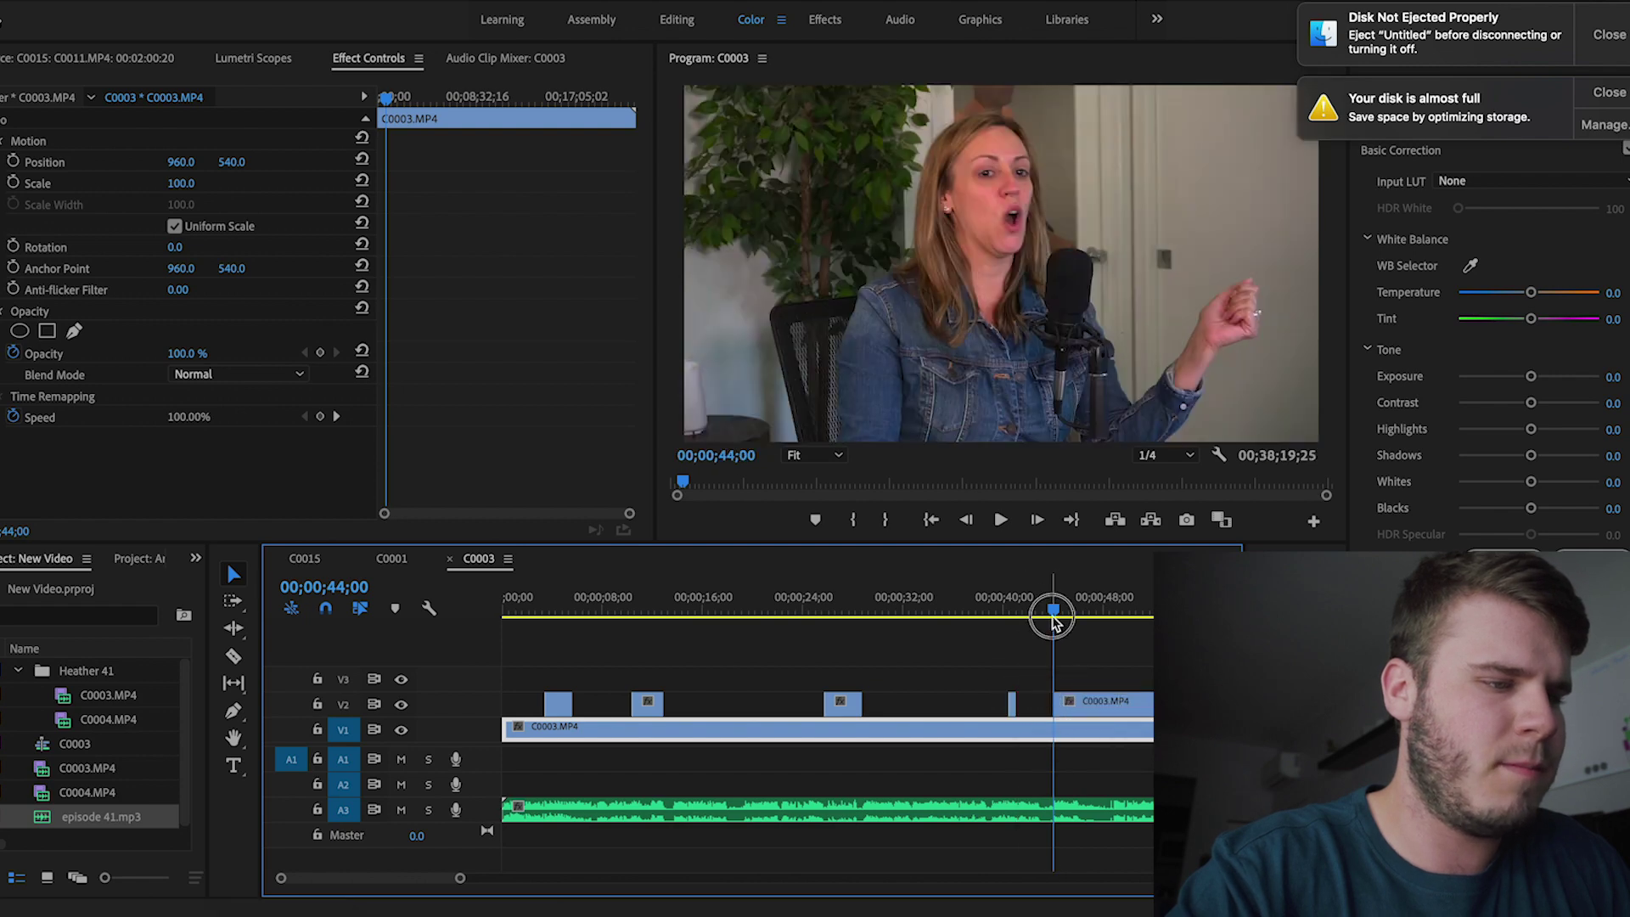
Step: Split the V2 clip at about 00;00;44;21 and trim the following section's start to about 00;00;47;12
key("space")
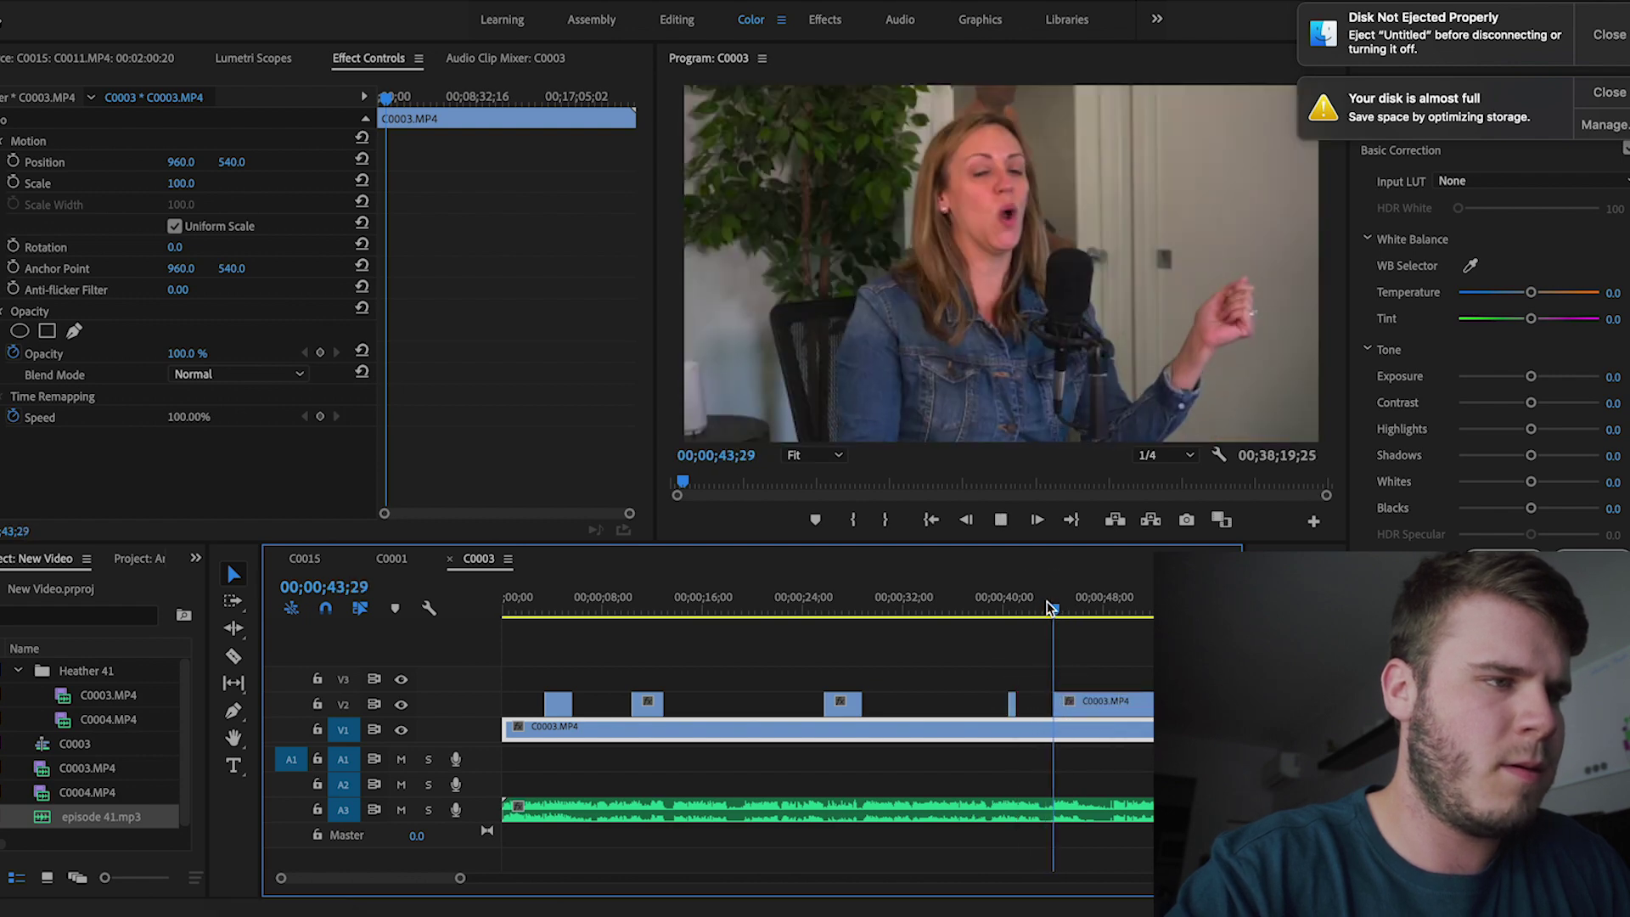
left_click(1068, 611)
left_click(1080, 705)
key("space")
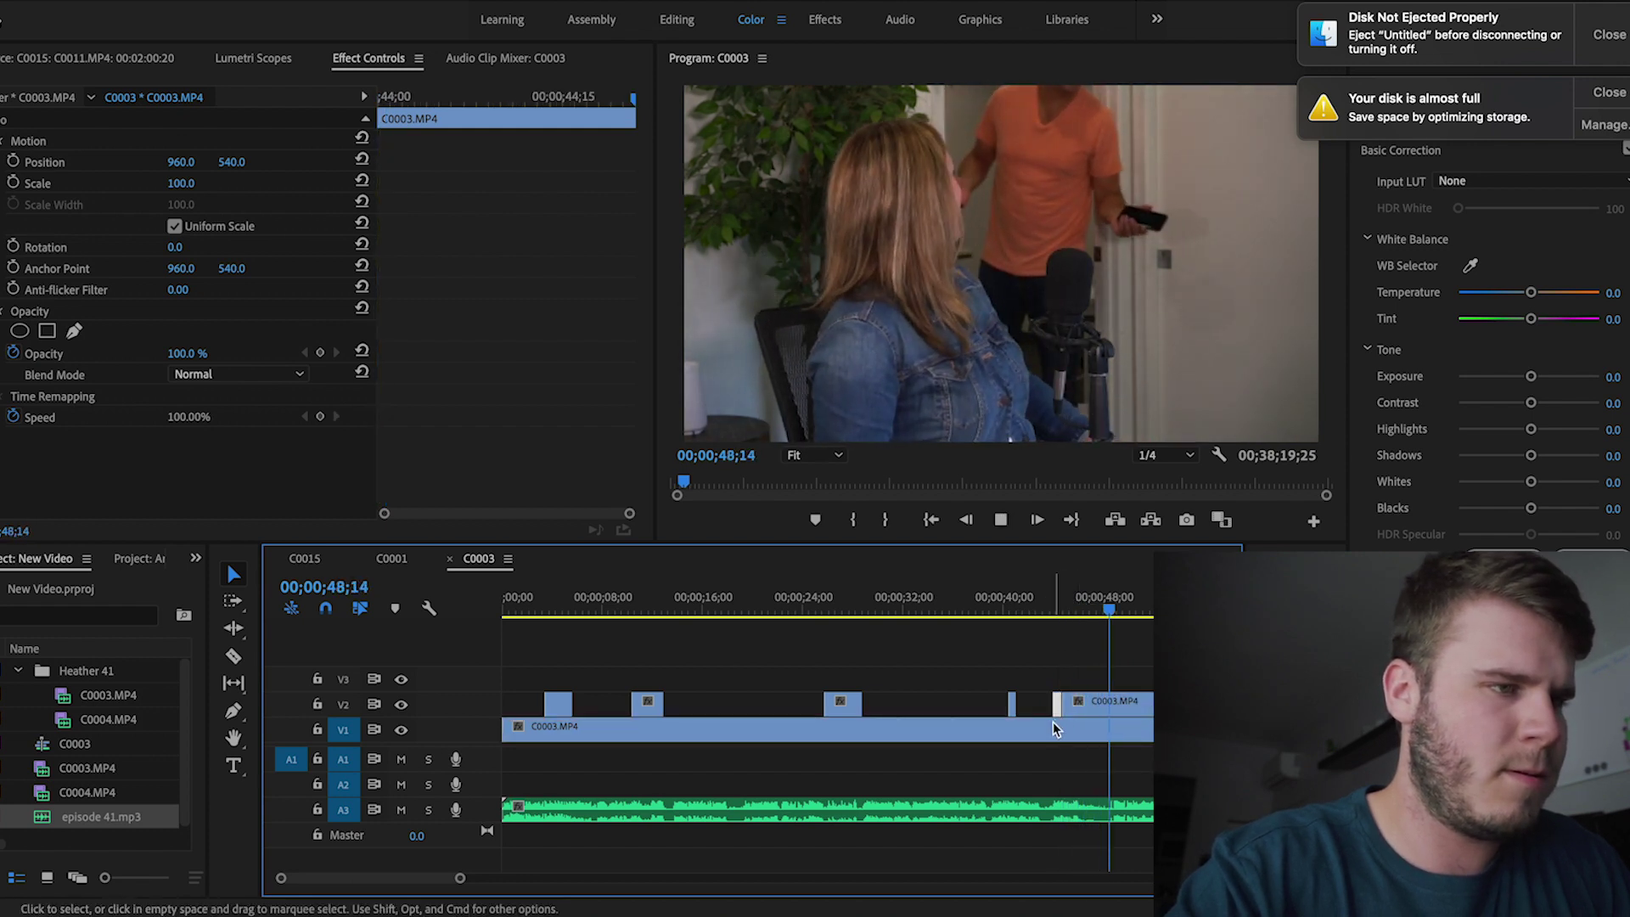
left_click(1033, 737)
left_click_drag(1069, 703, 1095, 703)
Step: Replay the switch from about 00;00;45;27 and extend the last V2 section's start back to about 00;00;46;18
left_click(1077, 603)
key("space")
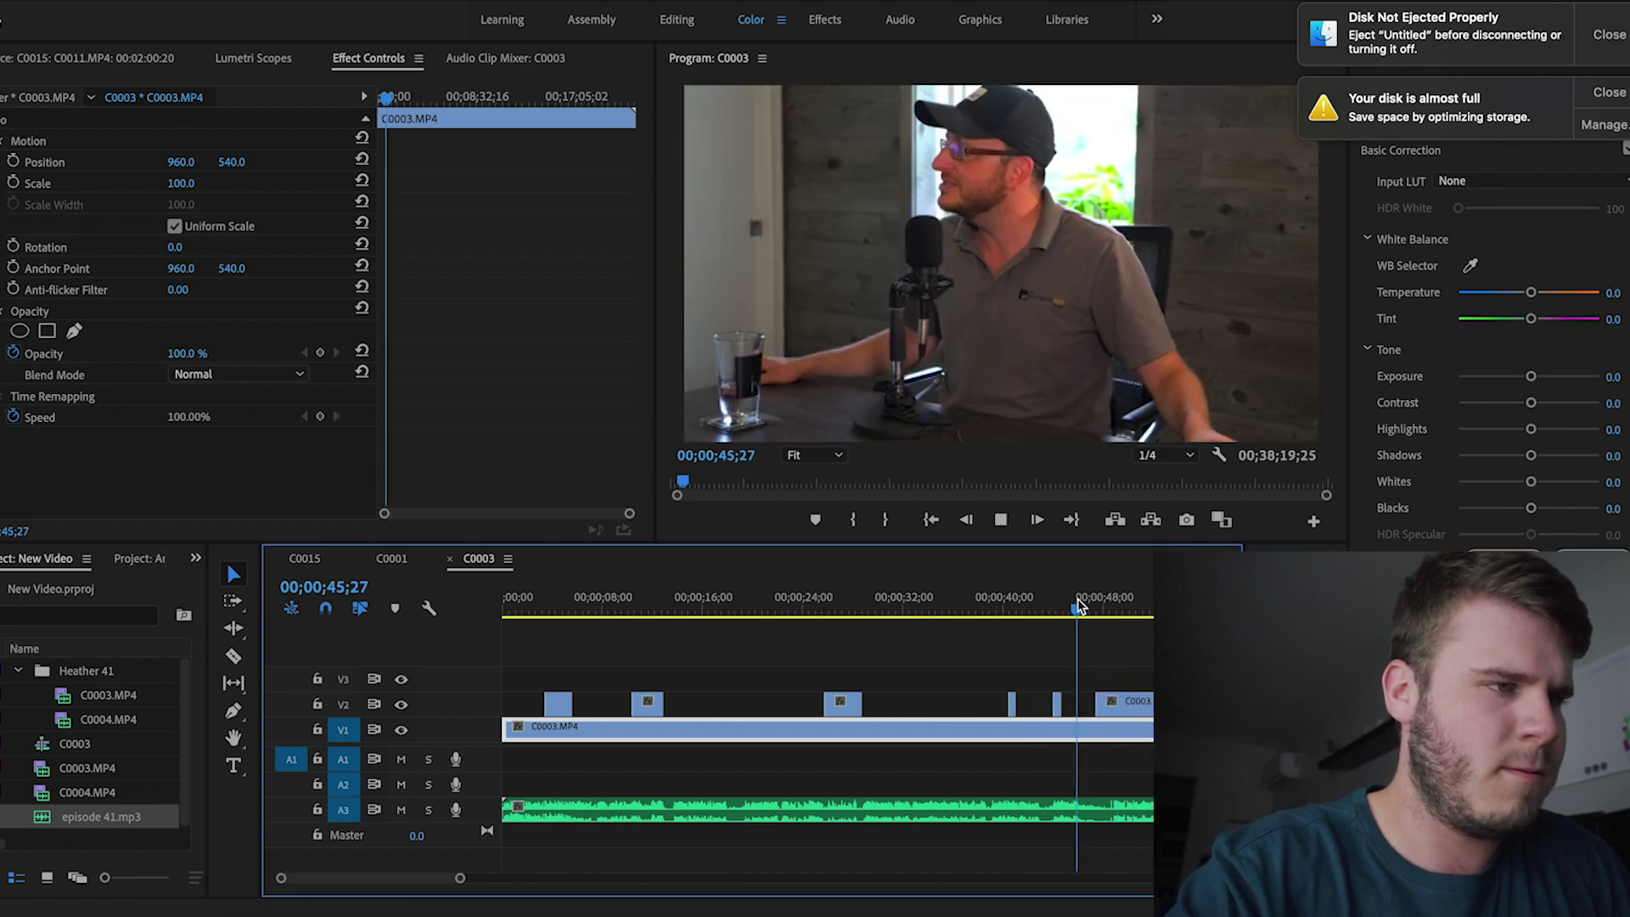
left_click_drag(1097, 703, 1084, 701)
key("space")
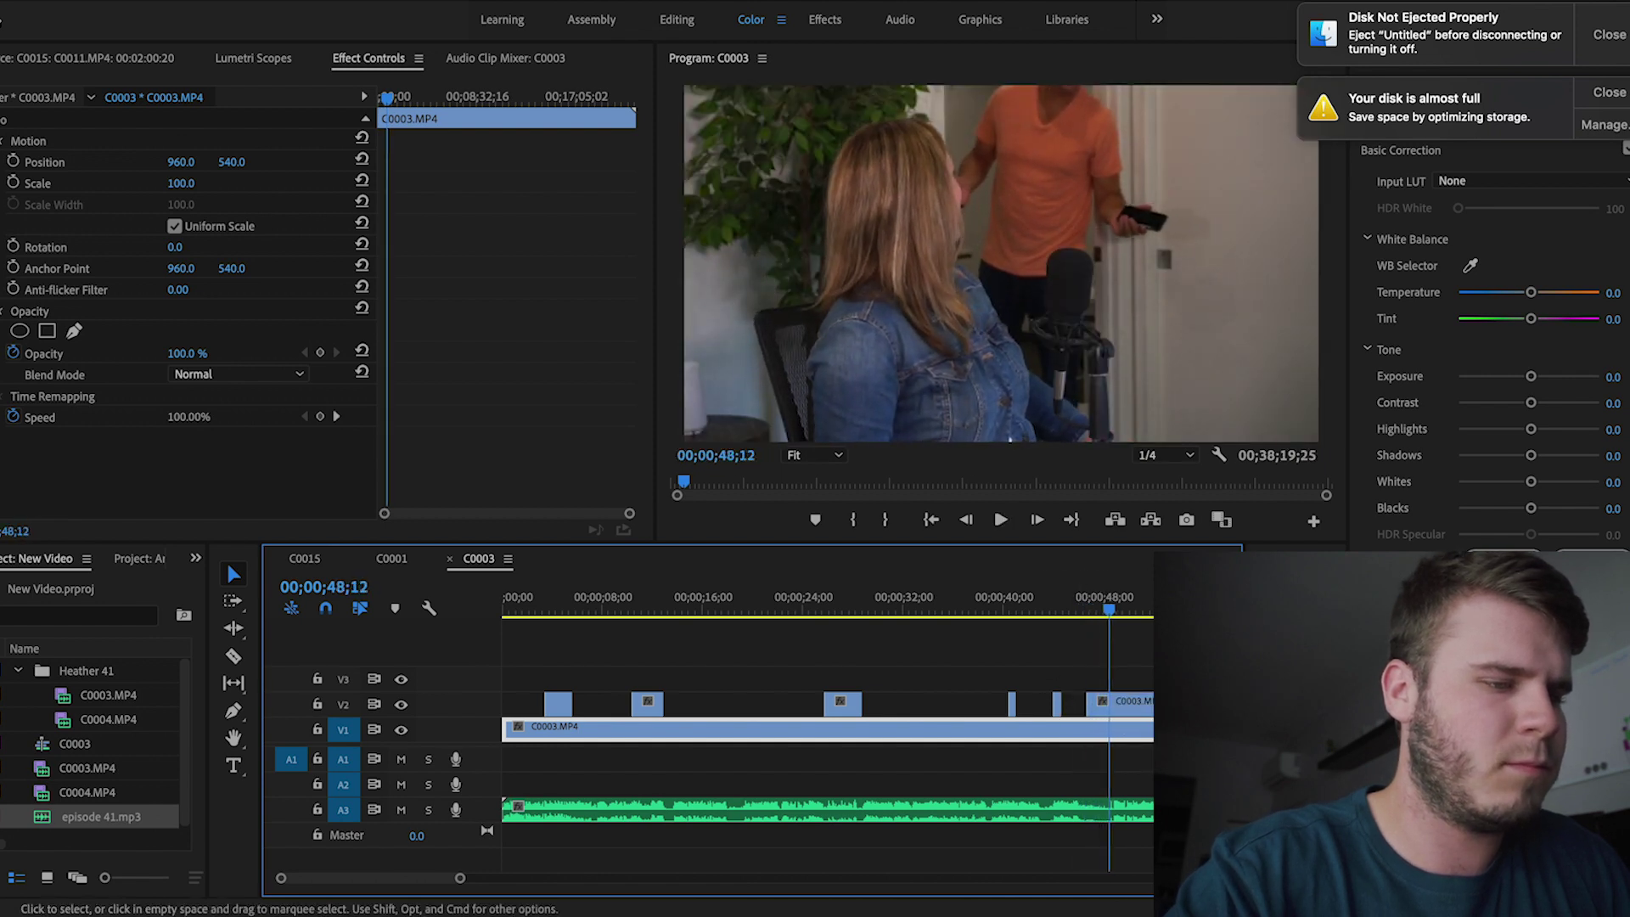
Step: Split the V2 clip at 00;00;48;12 and about 00;01;00;28, and delete the section between the two cuts
left_click(1150, 704)
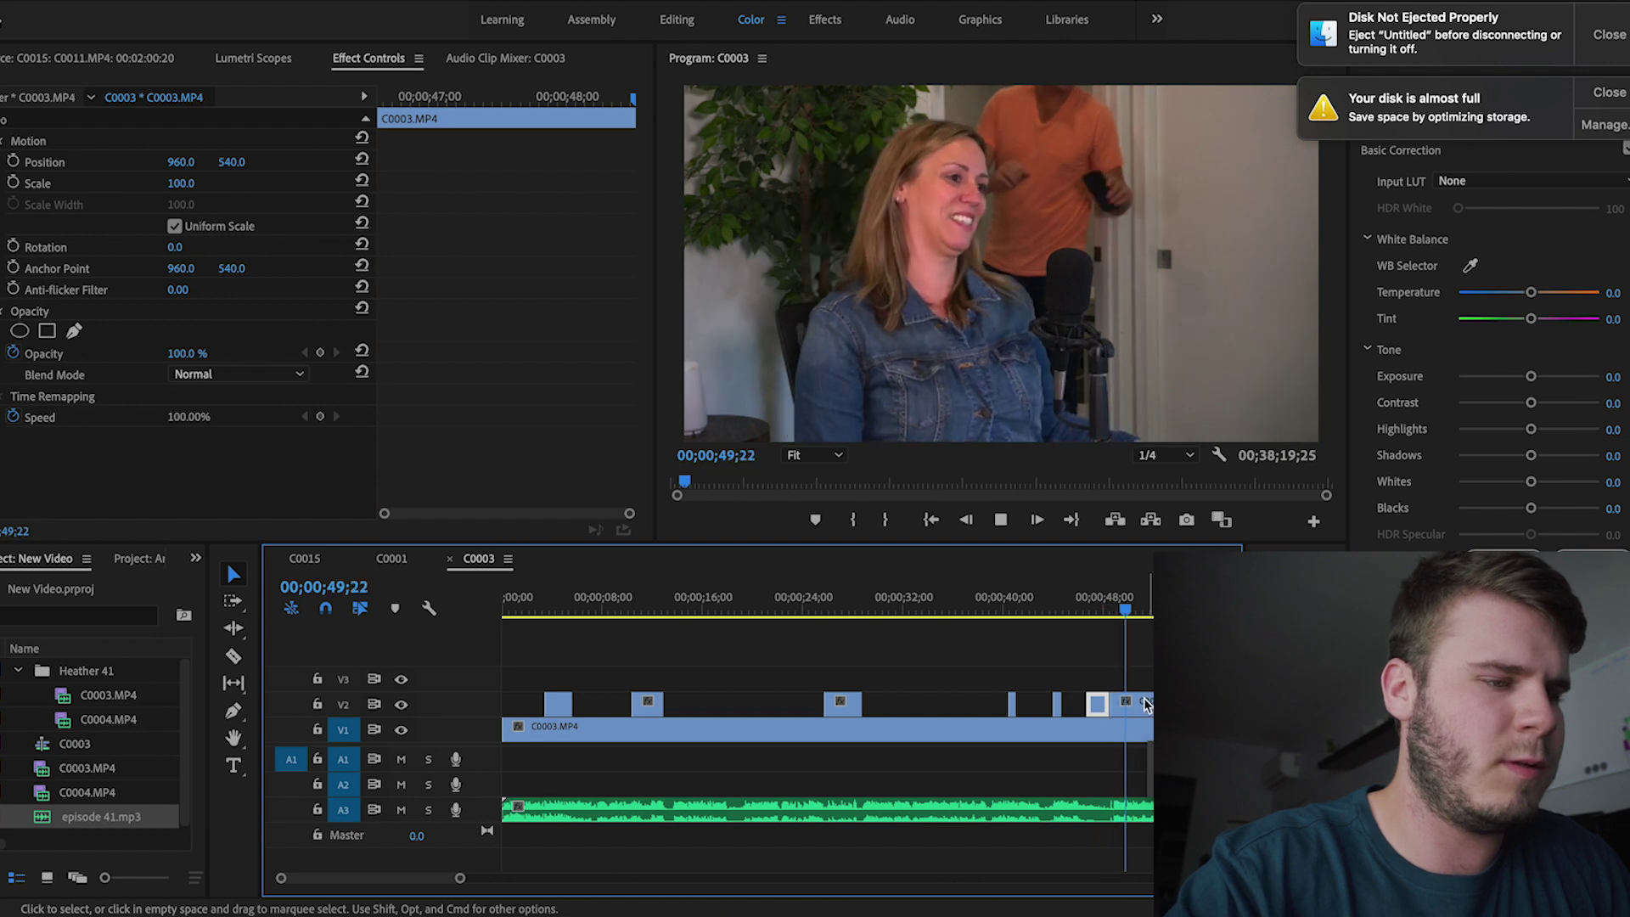
left_click(1124, 724)
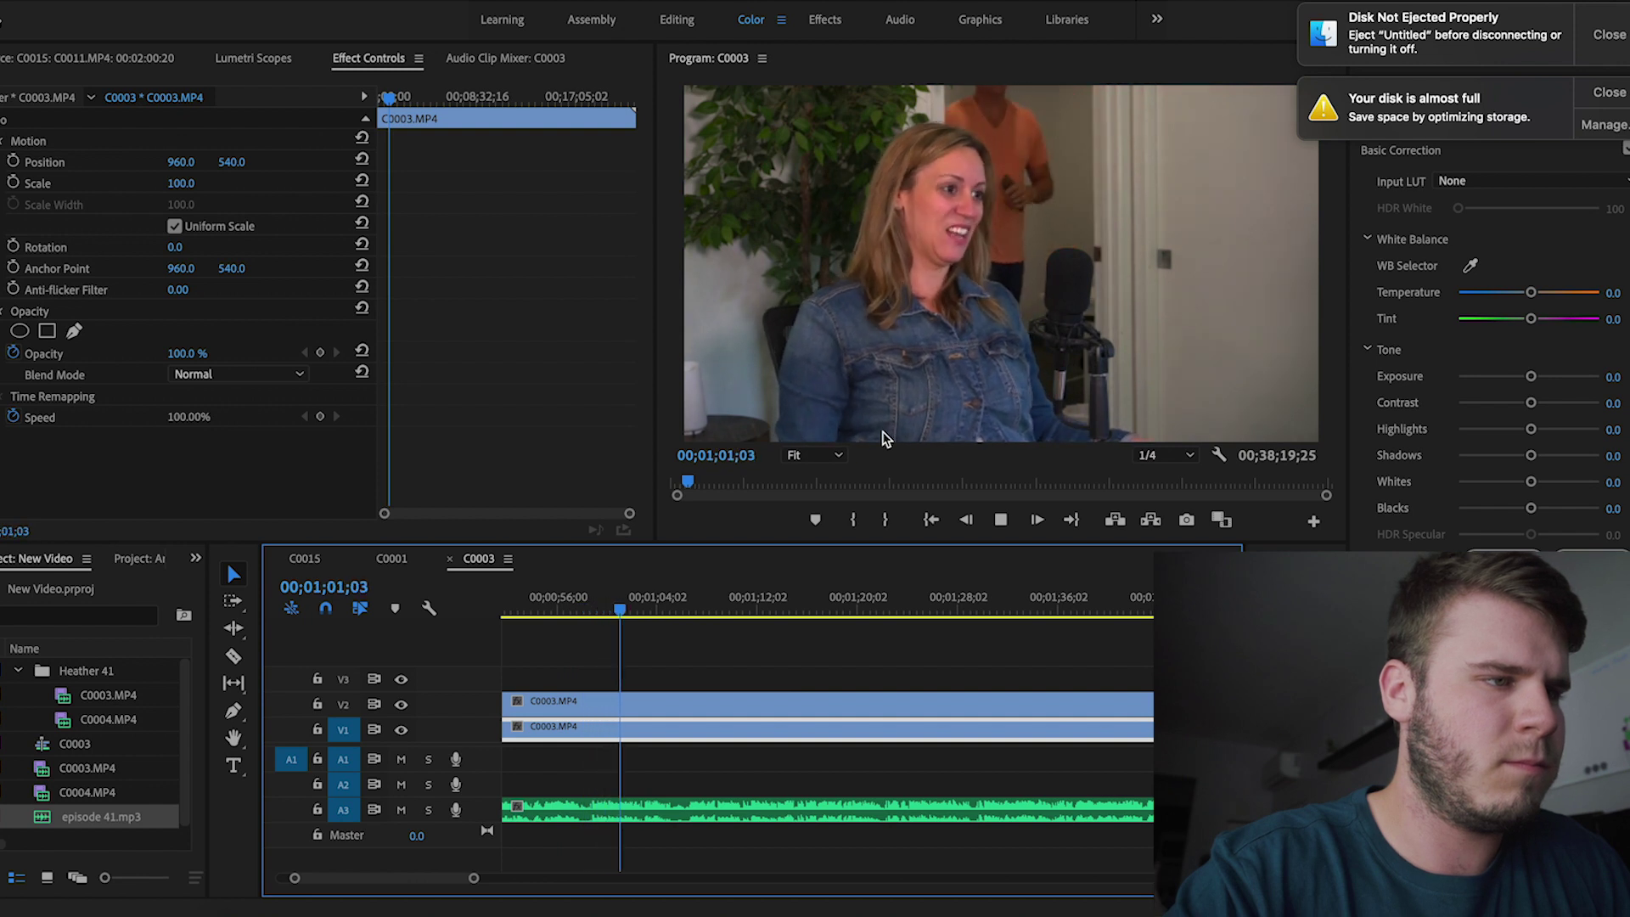
key("j")
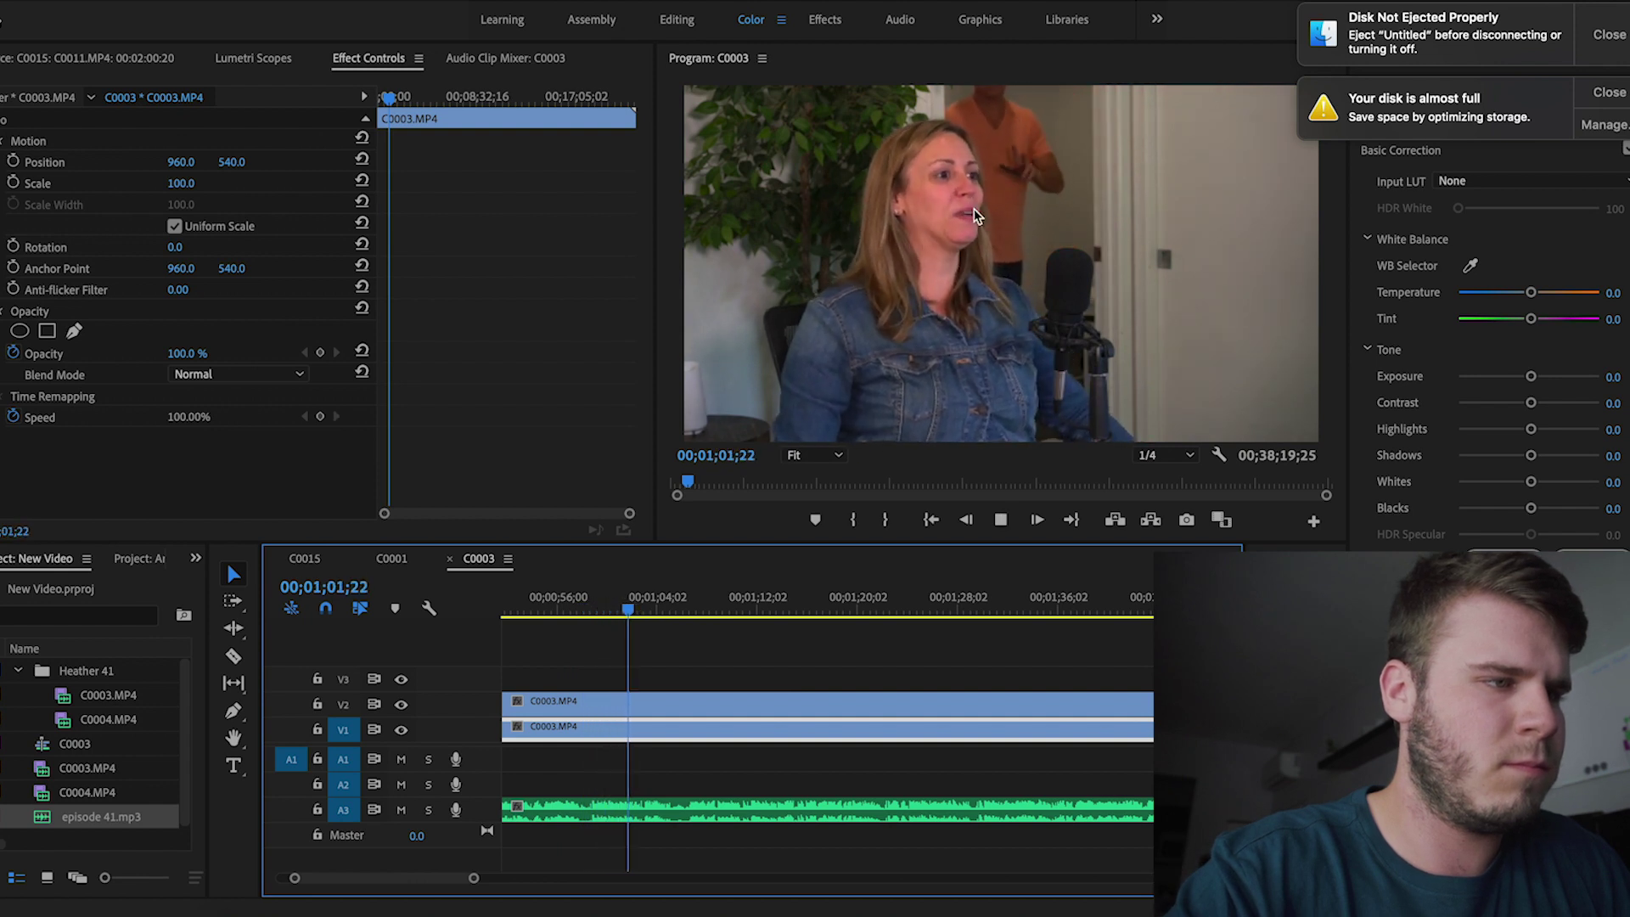
key("k")
key("super+k")
left_click(596, 695)
key("Delete")
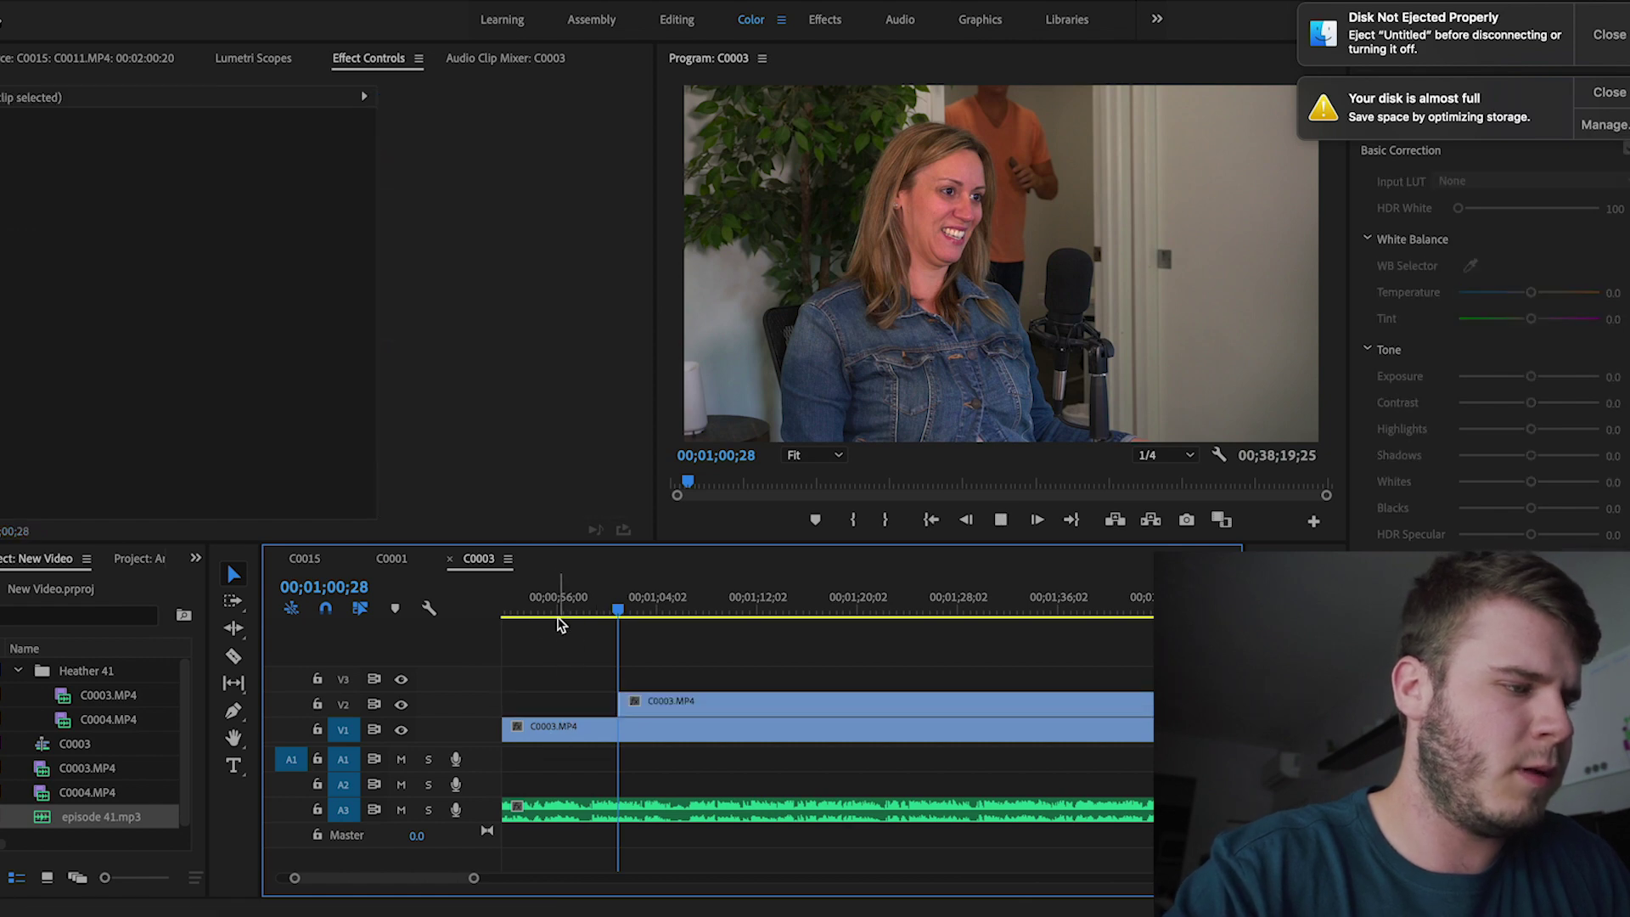
Step: Split the V2 clip at 00;01;03;18 and trim the following section's start to about 00;01;08;00
key("d")
key("l")
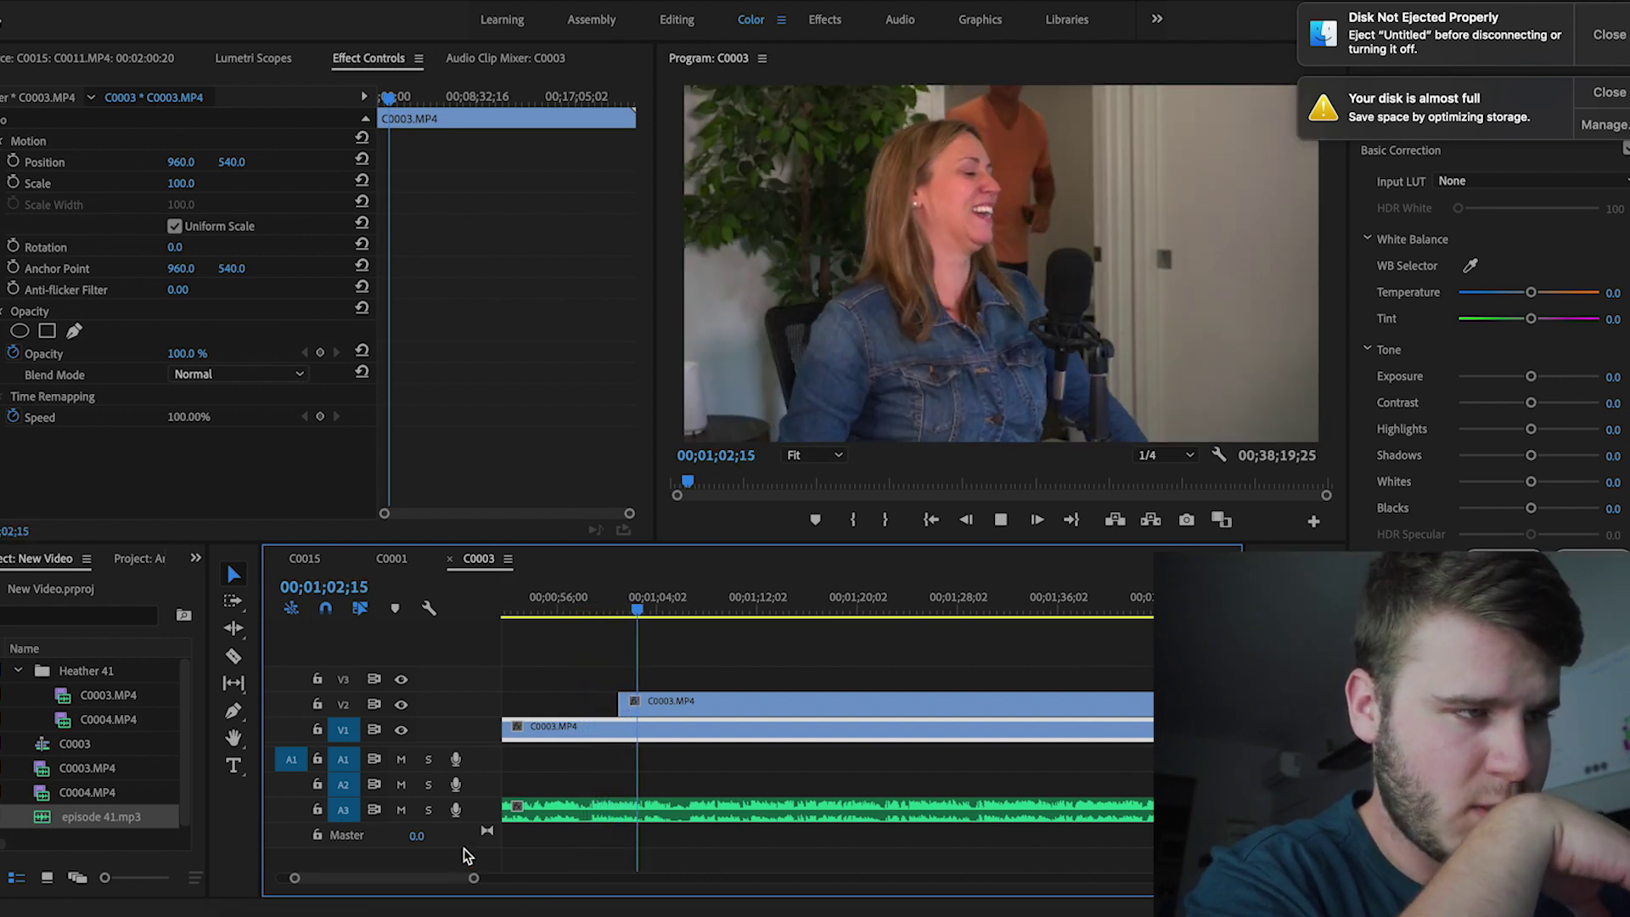
key("space")
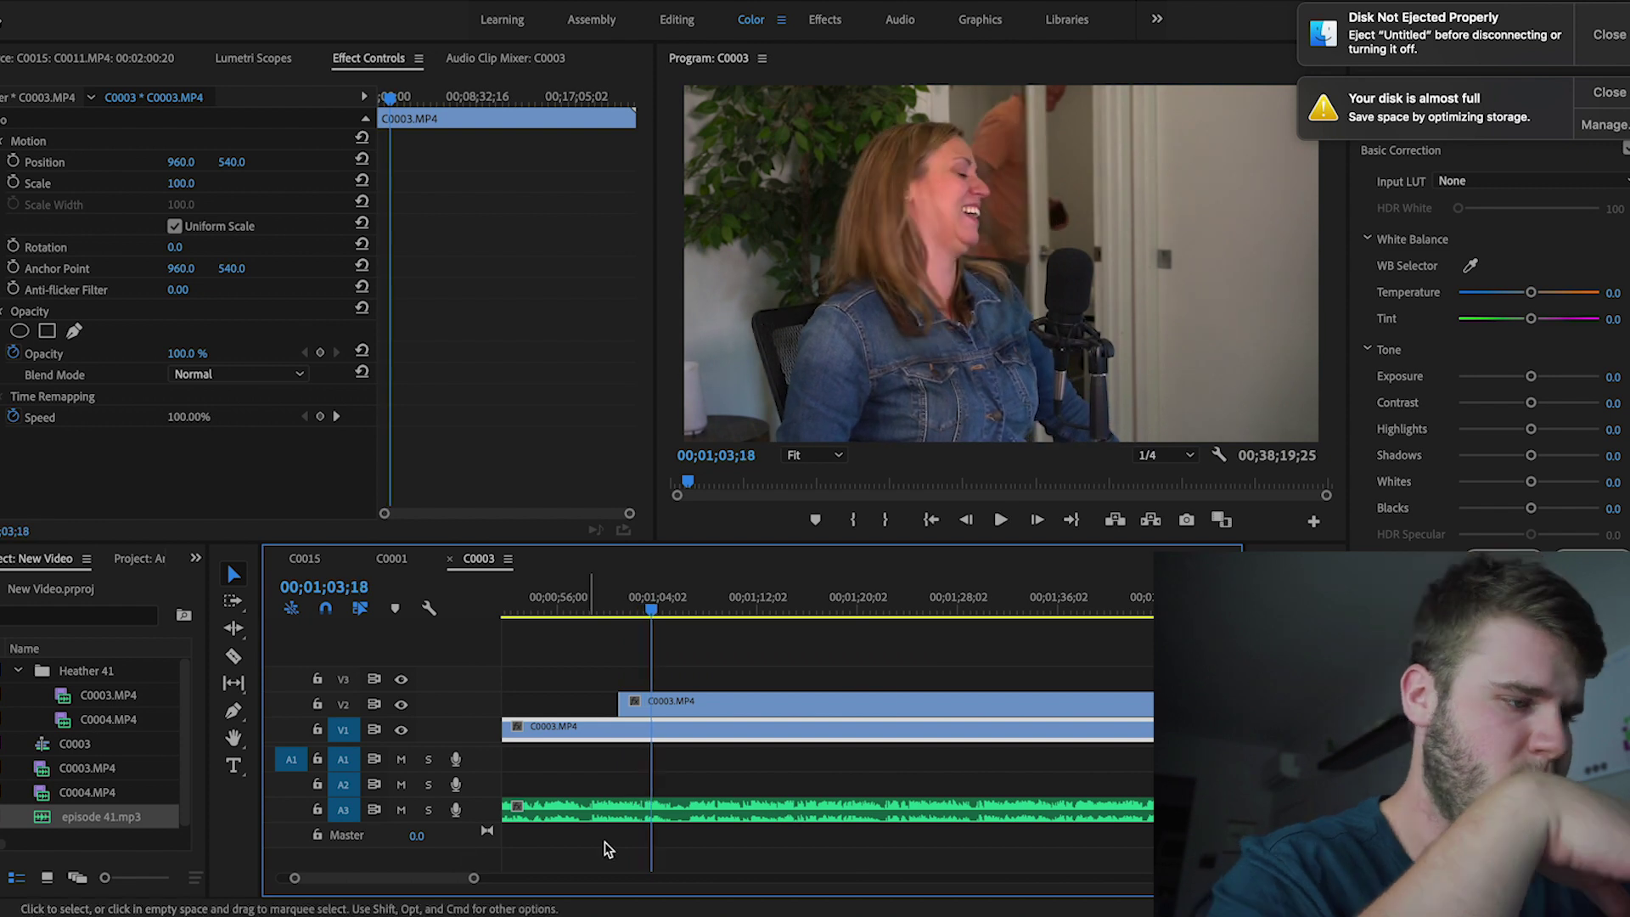
left_click(675, 712)
key("super+k")
key("space")
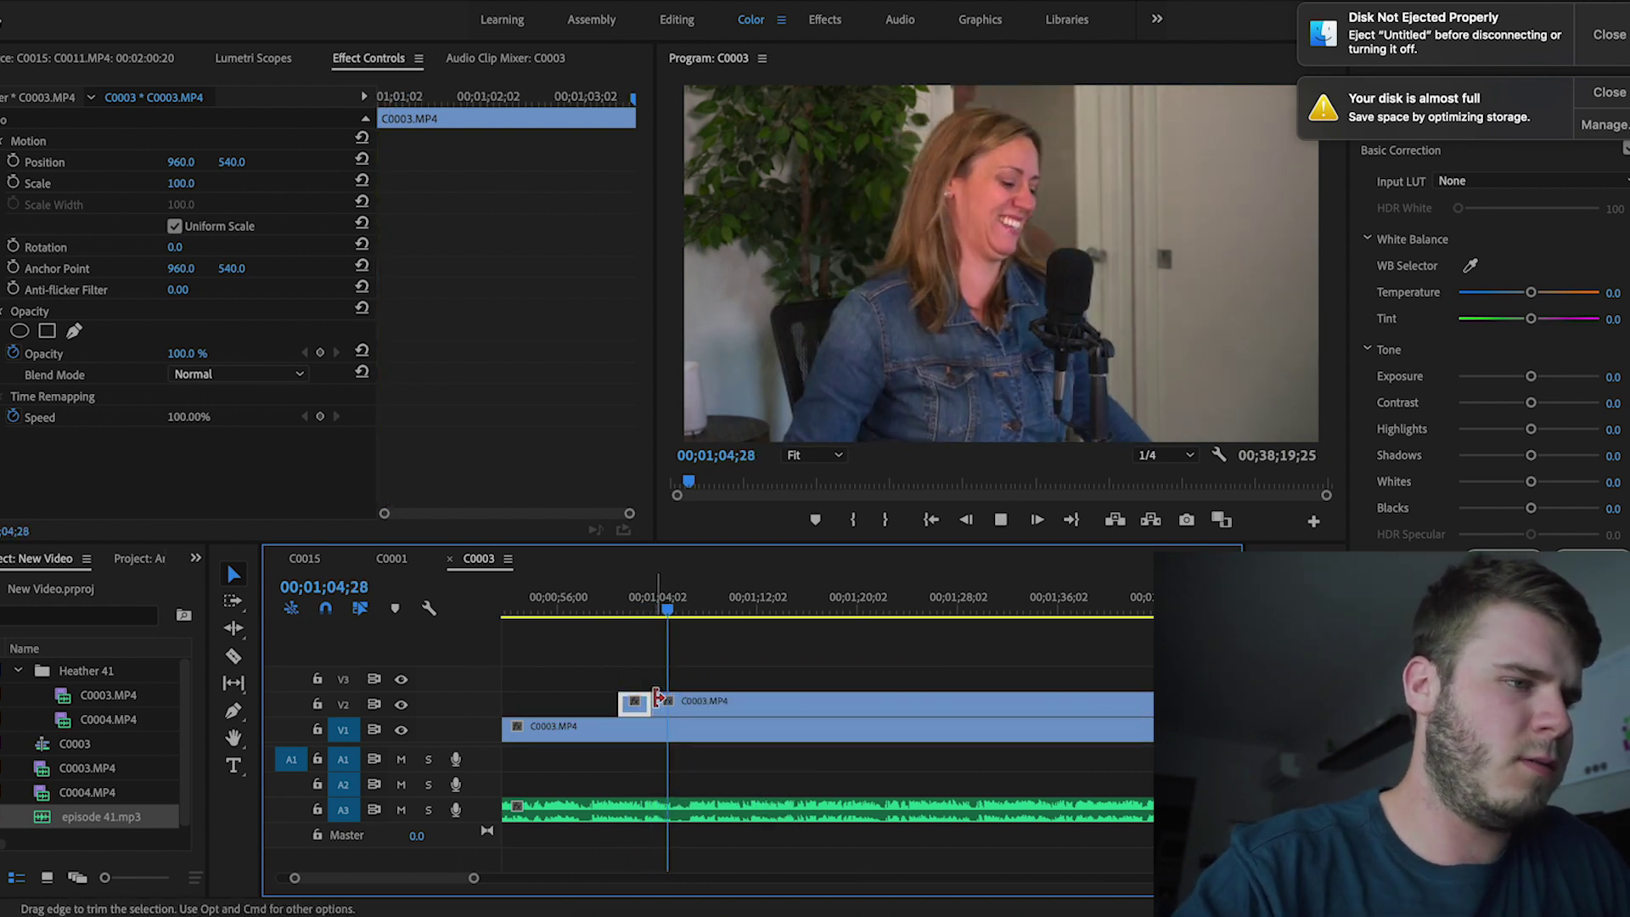
left_click_drag(658, 701, 709, 701)
Step: Trim the last V2 section's start further to 00;01;20;07 and replay the camera switch
key("space")
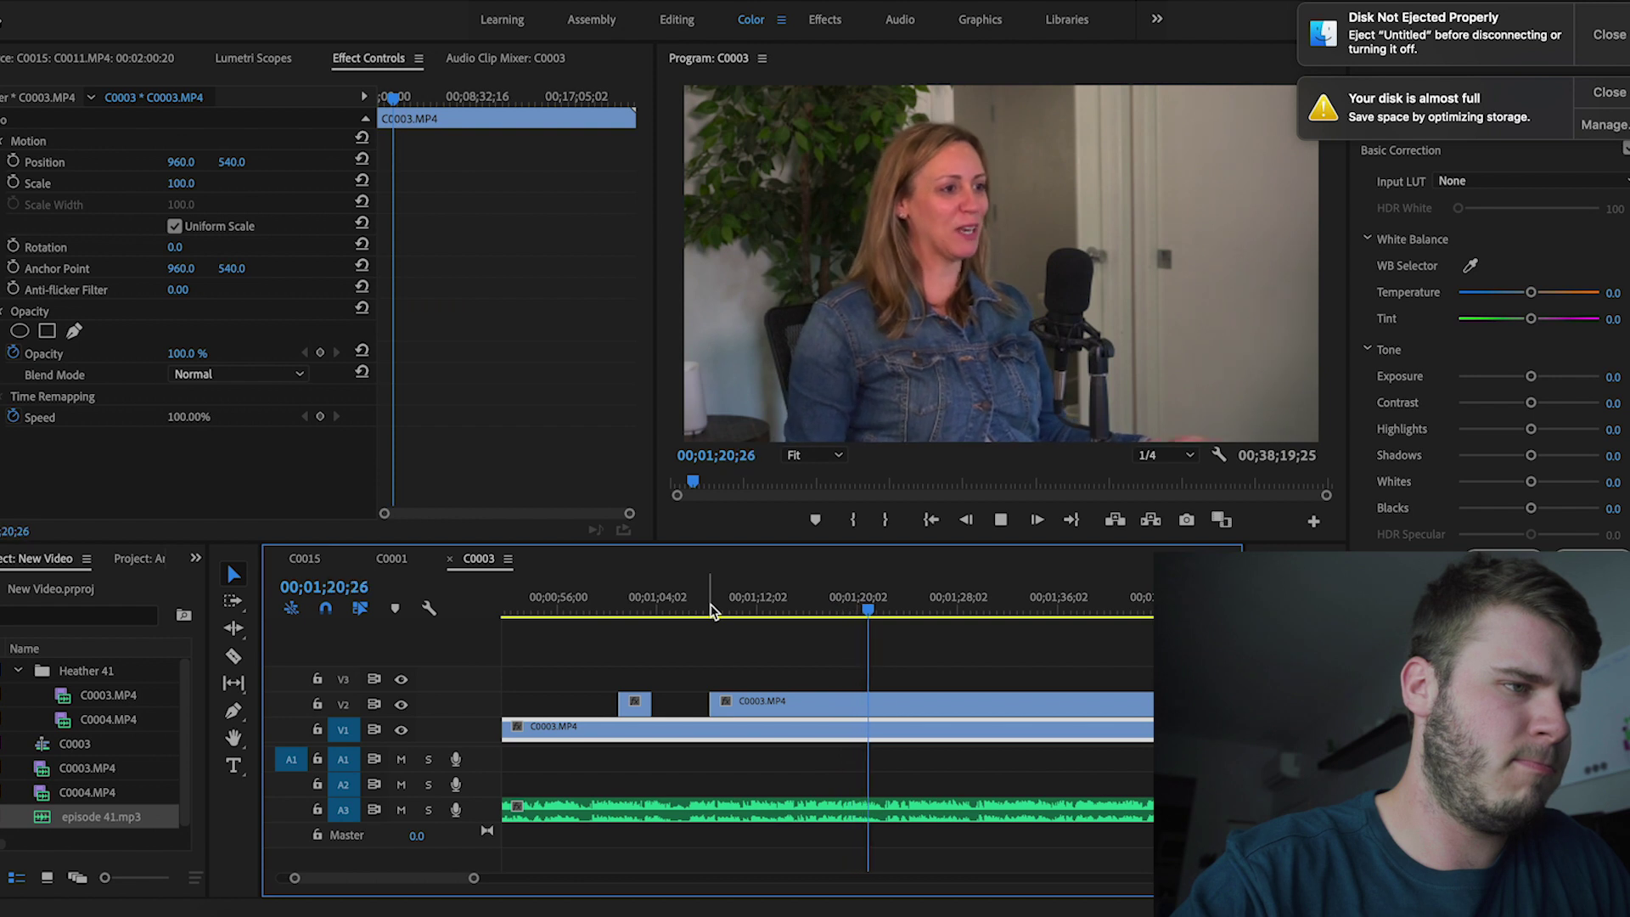
key("j")
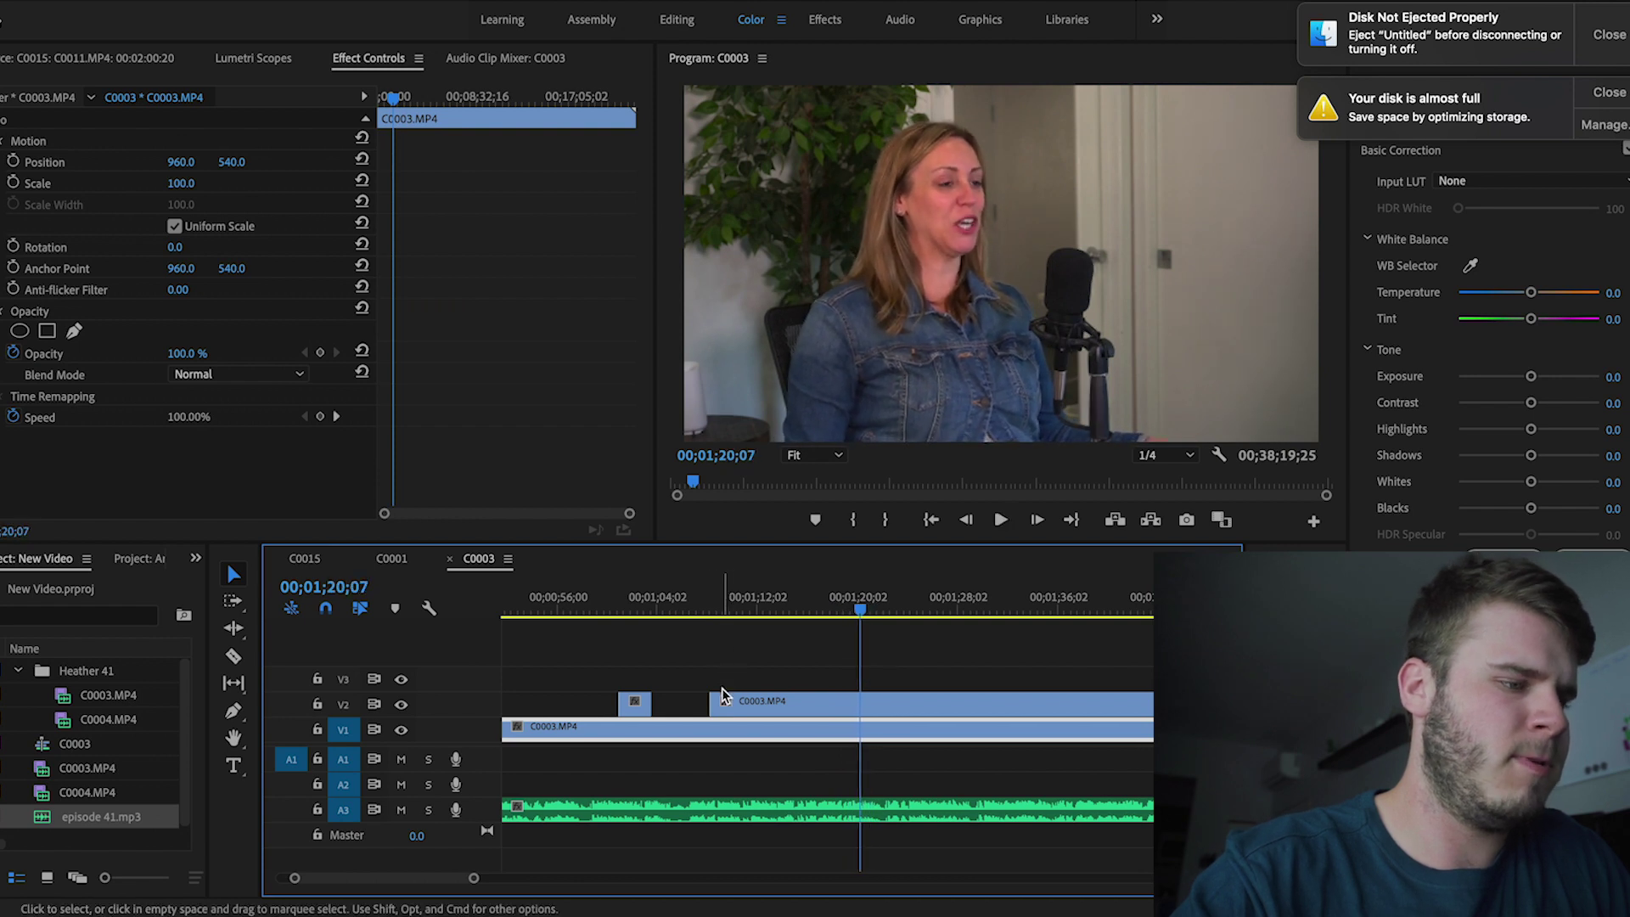
left_click_drag(740, 702, 859, 702)
left_click(842, 594)
key("space")
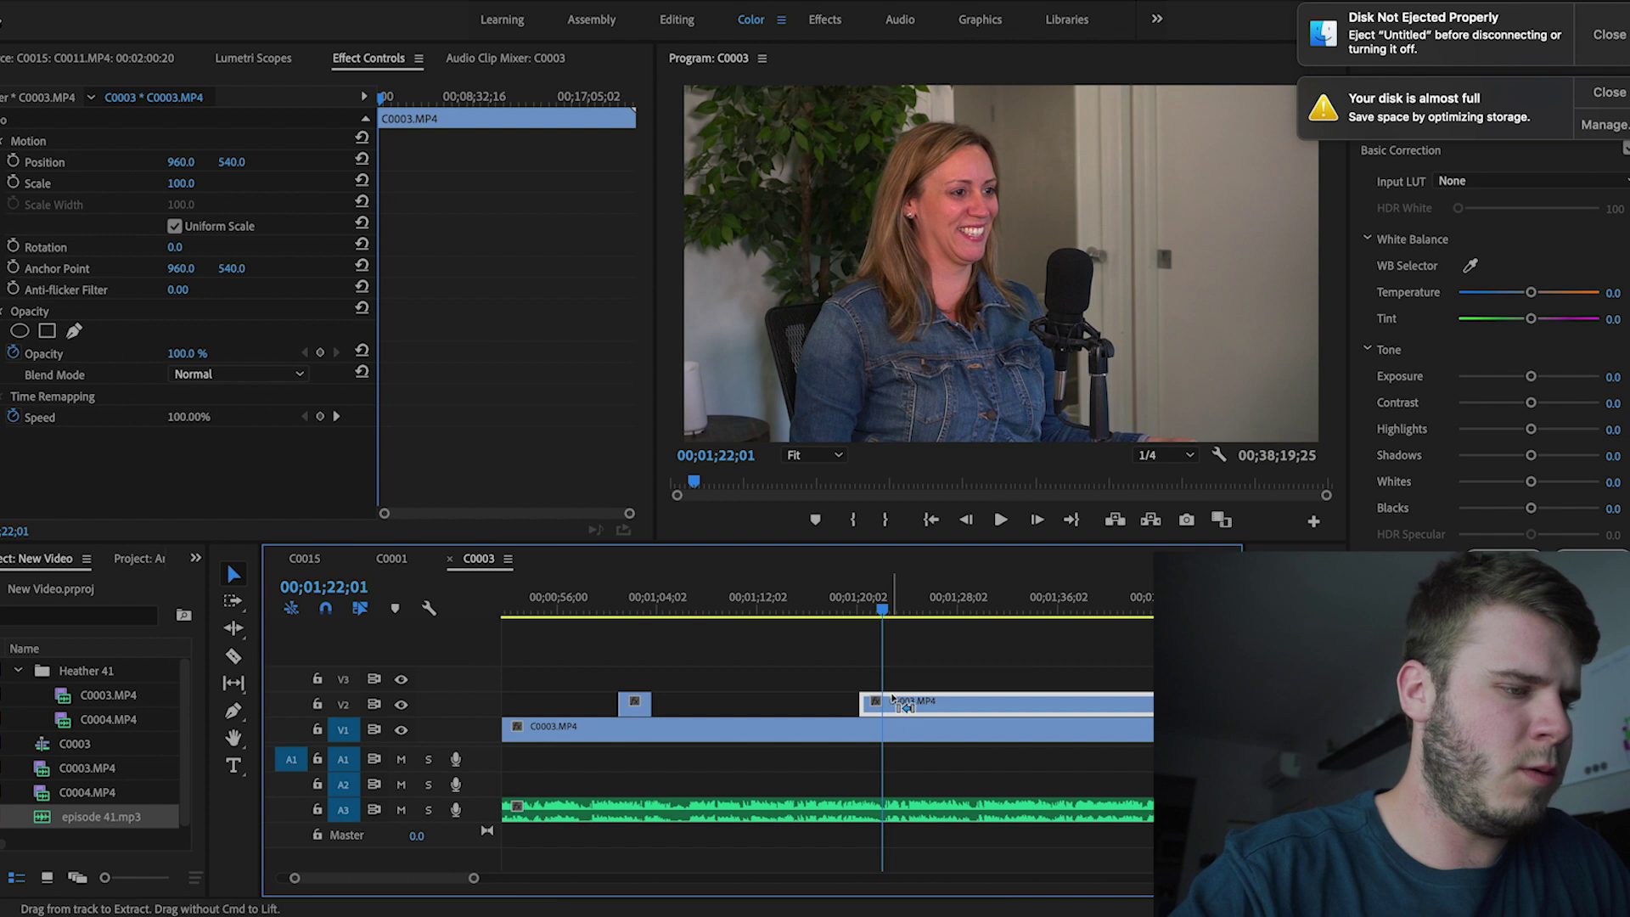
Step: Split the V2 clip at 00;01;22;00 and trim the following section's start to about 00;01;23;01
key("space")
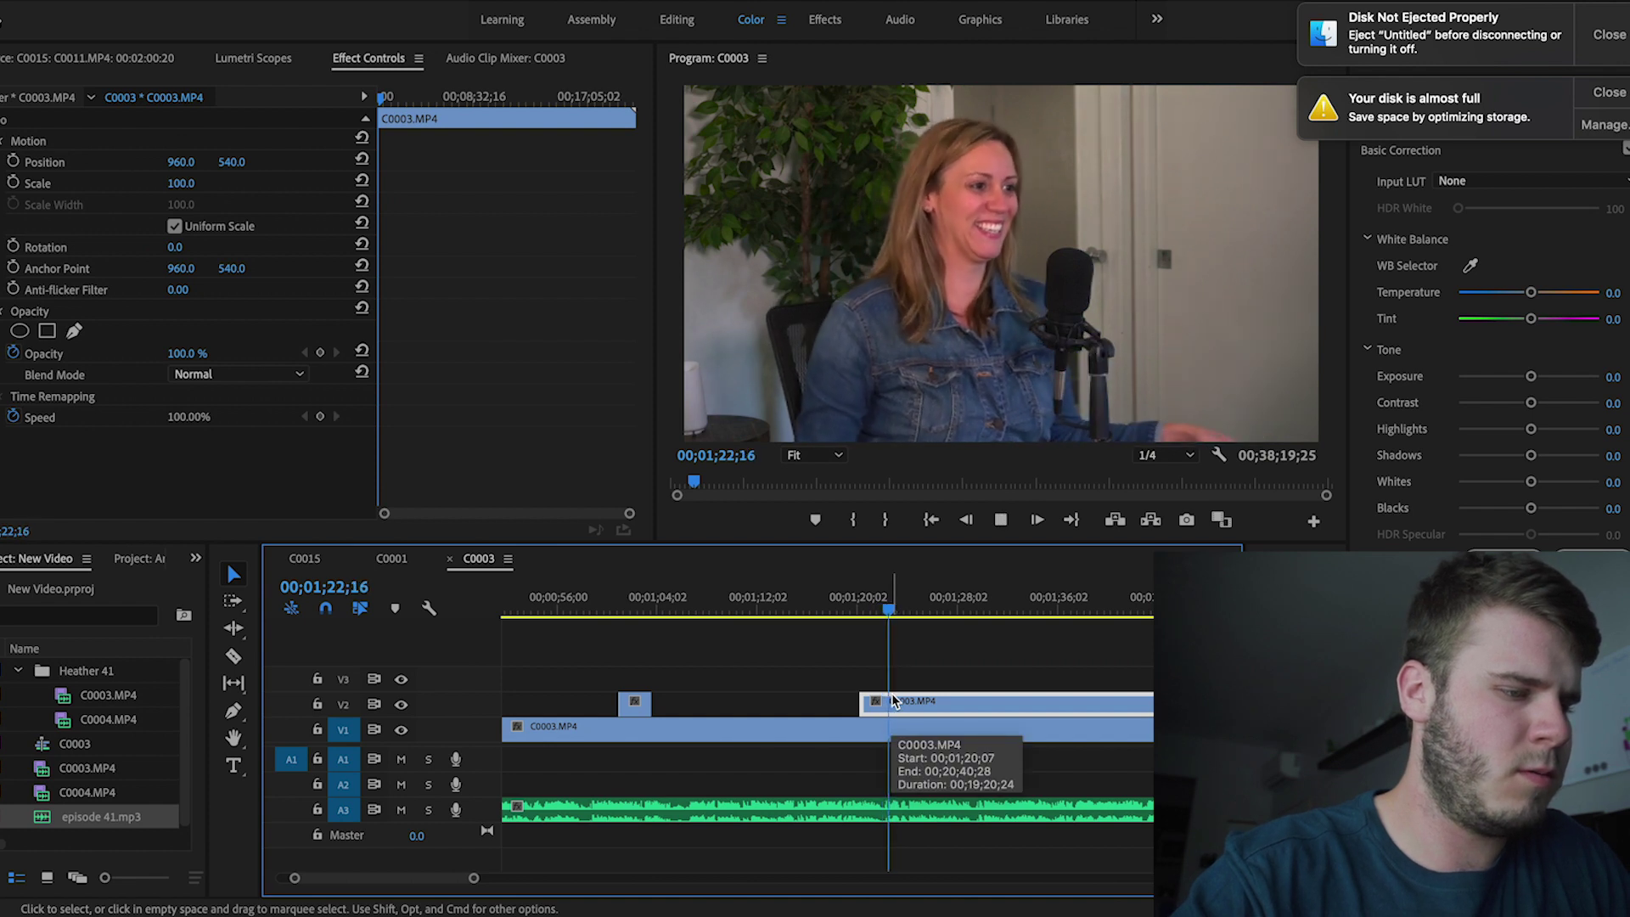
left_click(905, 707)
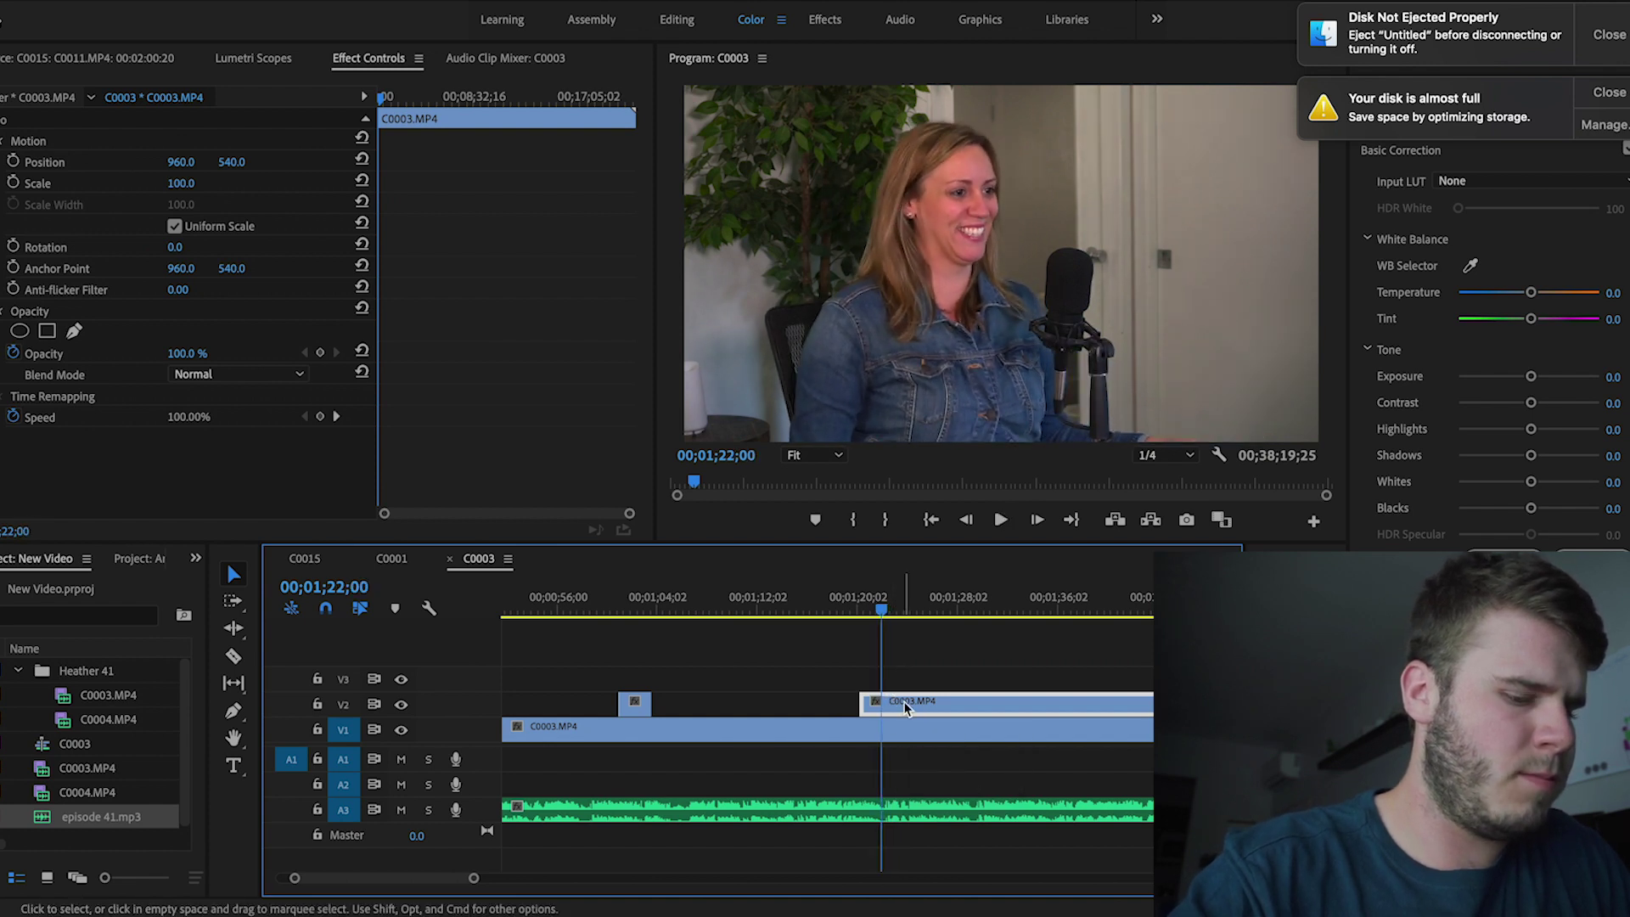
key("super+k")
key("space")
left_click(748, 732)
key("space")
key("space")
left_click_drag(887, 701, 895, 702)
left_click_drag(476, 880, 876, 832)
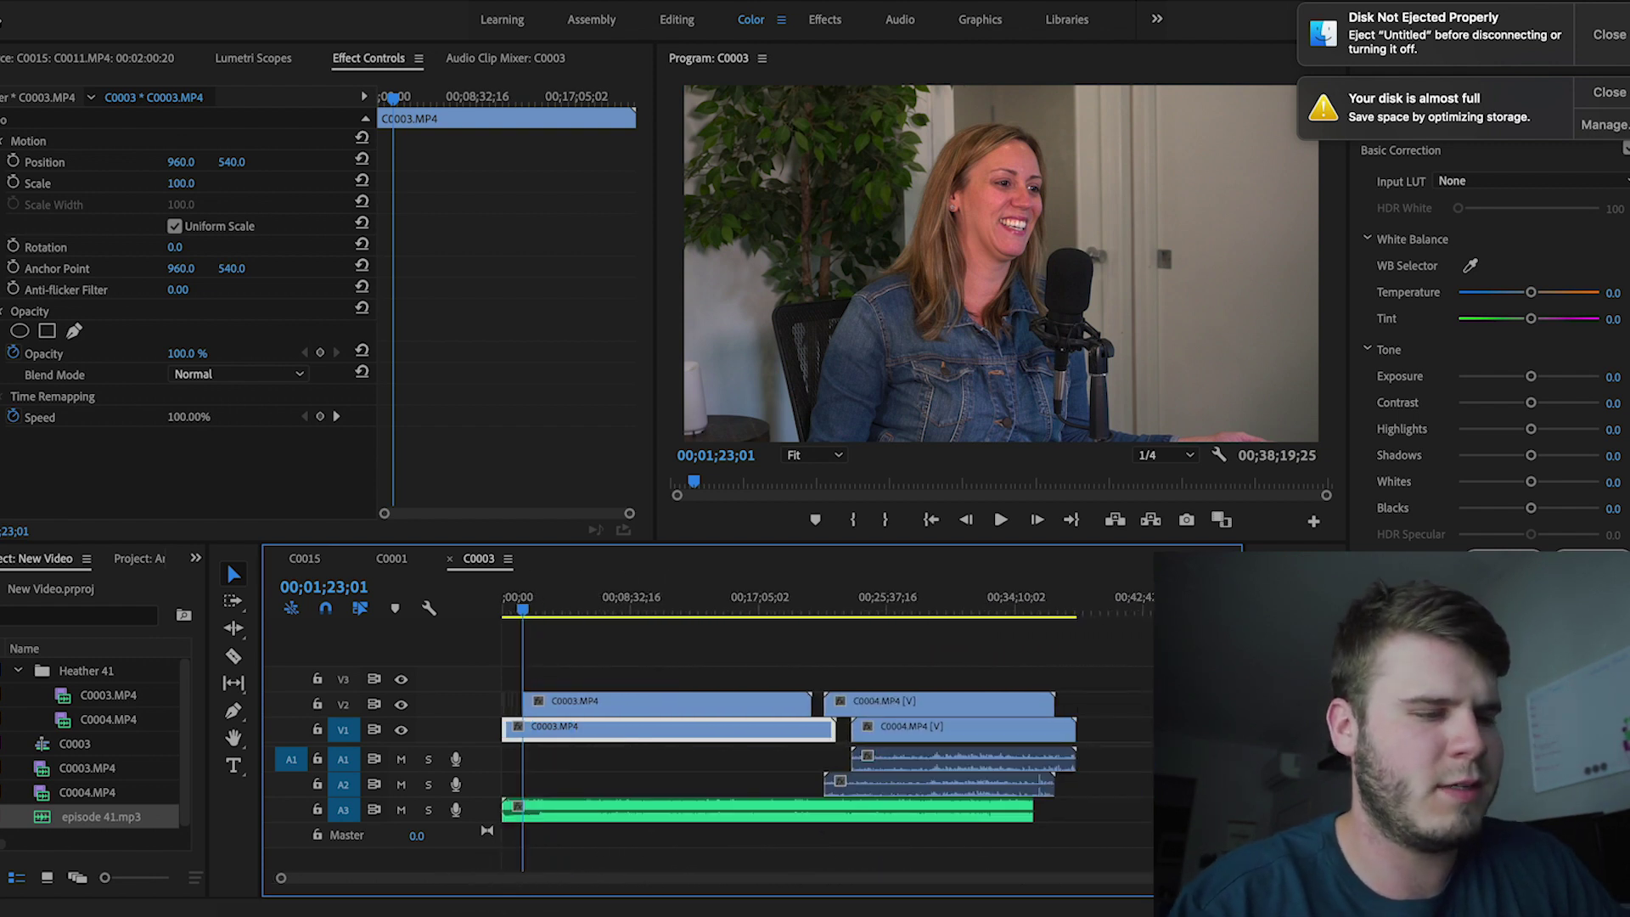